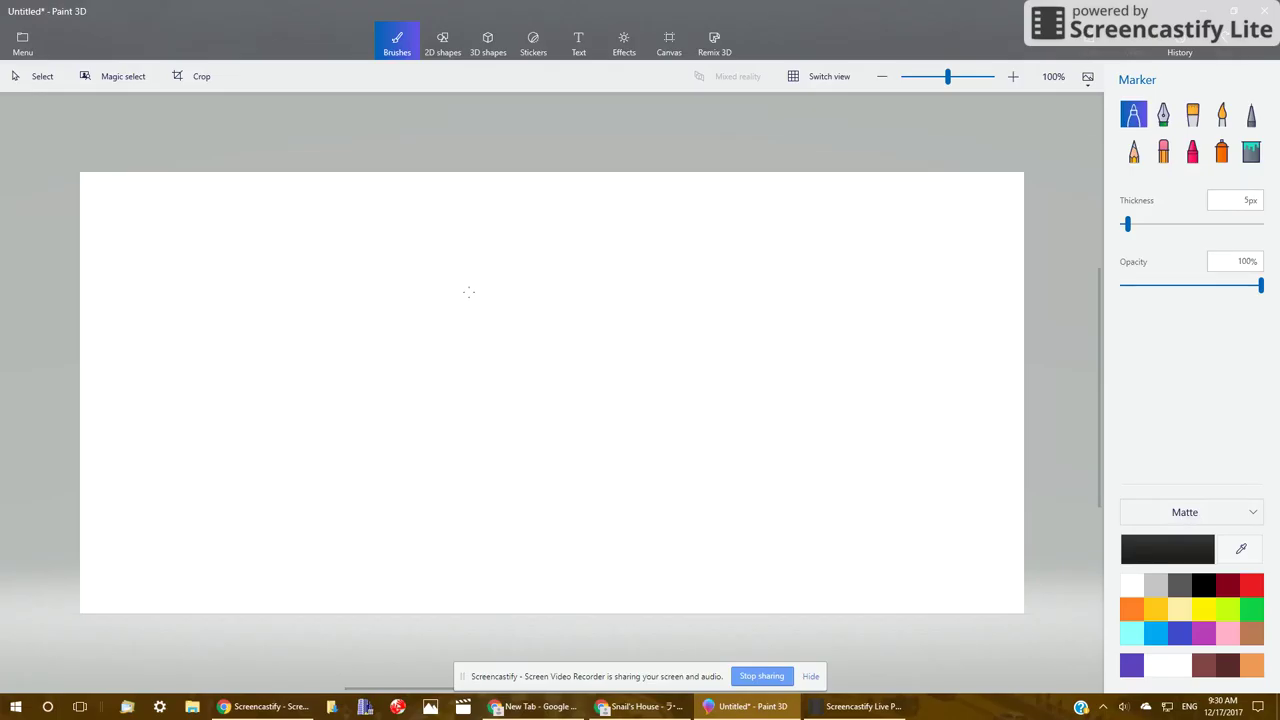
Draw the rounded outline of a head in black with the Marker, leaving a small gap at its base.
{"action": "mouse_move", "coordinate": [468, 293]}
{"action": "left_mouse_down"}
{"action": "mouse_move", "coordinate": [507, 259]}
{"action": "mouse_move", "coordinate": [545, 293]}
{"action": "mouse_move", "coordinate": [537, 366]}
{"action": "left_mouse_up"}
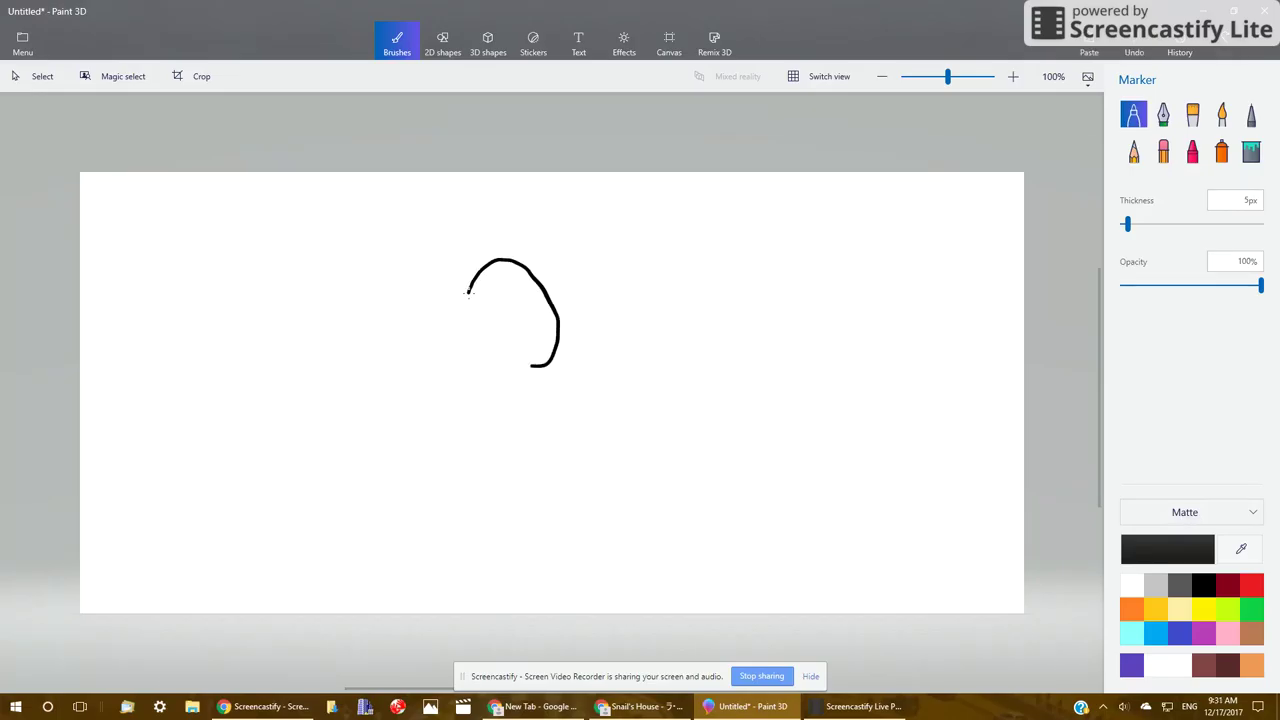
{"action": "mouse_move", "coordinate": [468, 294]}
{"action": "left_mouse_down"}
{"action": "mouse_move", "coordinate": [472, 333]}
{"action": "mouse_move", "coordinate": [508, 367]}
{"action": "left_mouse_up"}
Handwrite the note "(I'm drawing my aj charactor" in black beside the head outline.
{"action": "left_click_drag", "start_coordinate": [636, 190], "coordinate": [633, 284]}
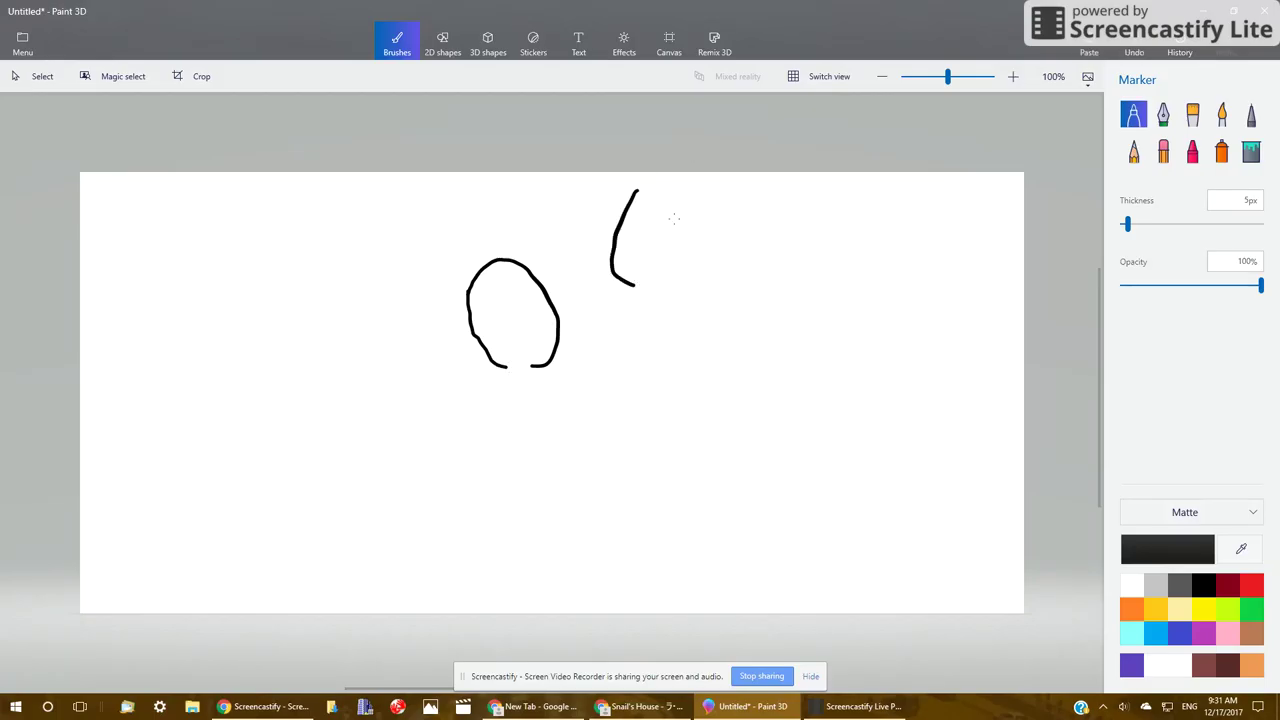
{"action": "left_click_drag", "start_coordinate": [676, 208], "coordinate": [675, 276]}
{"action": "left_click_drag", "start_coordinate": [641, 190], "coordinate": [696, 207]}
{"action": "left_click_drag", "start_coordinate": [665, 287], "coordinate": [710, 284]}
{"action": "mouse_move", "coordinate": [704, 217]}
{"action": "left_mouse_down"}
{"action": "mouse_move", "coordinate": [739, 263]}
{"action": "mouse_move", "coordinate": [748, 240]}
{"action": "mouse_move", "coordinate": [757, 274]}
{"action": "left_mouse_up"}
{"action": "left_click_drag", "start_coordinate": [781, 199], "coordinate": [817, 283]}
{"action": "mouse_move", "coordinate": [799, 252]}
{"action": "left_mouse_down"}
{"action": "mouse_move", "coordinate": [828, 294]}
{"action": "mouse_move", "coordinate": [842, 241]}
{"action": "mouse_move", "coordinate": [852, 272]}
{"action": "mouse_move", "coordinate": [872, 262]}
{"action": "mouse_move", "coordinate": [878, 290]}
{"action": "left_mouse_up"}
{"action": "mouse_move", "coordinate": [882, 262]}
{"action": "left_mouse_down"}
{"action": "mouse_move", "coordinate": [910, 277]}
{"action": "mouse_move", "coordinate": [906, 242]}
{"action": "mouse_move", "coordinate": [920, 252]}
{"action": "mouse_move", "coordinate": [918, 290]}
{"action": "mouse_move", "coordinate": [919, 240]}
{"action": "mouse_move", "coordinate": [935, 264]}
{"action": "mouse_move", "coordinate": [943, 252]}
{"action": "mouse_move", "coordinate": [958, 290]}
{"action": "mouse_move", "coordinate": [979, 258]}
{"action": "mouse_move", "coordinate": [985, 330]}
{"action": "left_mouse_up"}
{"action": "mouse_move", "coordinate": [734, 316]}
{"action": "left_mouse_down"}
{"action": "mouse_move", "coordinate": [734, 362]}
{"action": "mouse_move", "coordinate": [782, 333]}
{"action": "mouse_move", "coordinate": [782, 365]}
{"action": "mouse_move", "coordinate": [815, 353]}
{"action": "mouse_move", "coordinate": [803, 404]}
{"action": "left_mouse_up"}
{"action": "mouse_move", "coordinate": [852, 336]}
{"action": "left_mouse_down"}
{"action": "mouse_move", "coordinate": [864, 378]}
{"action": "mouse_move", "coordinate": [848, 378]}
{"action": "left_mouse_up"}
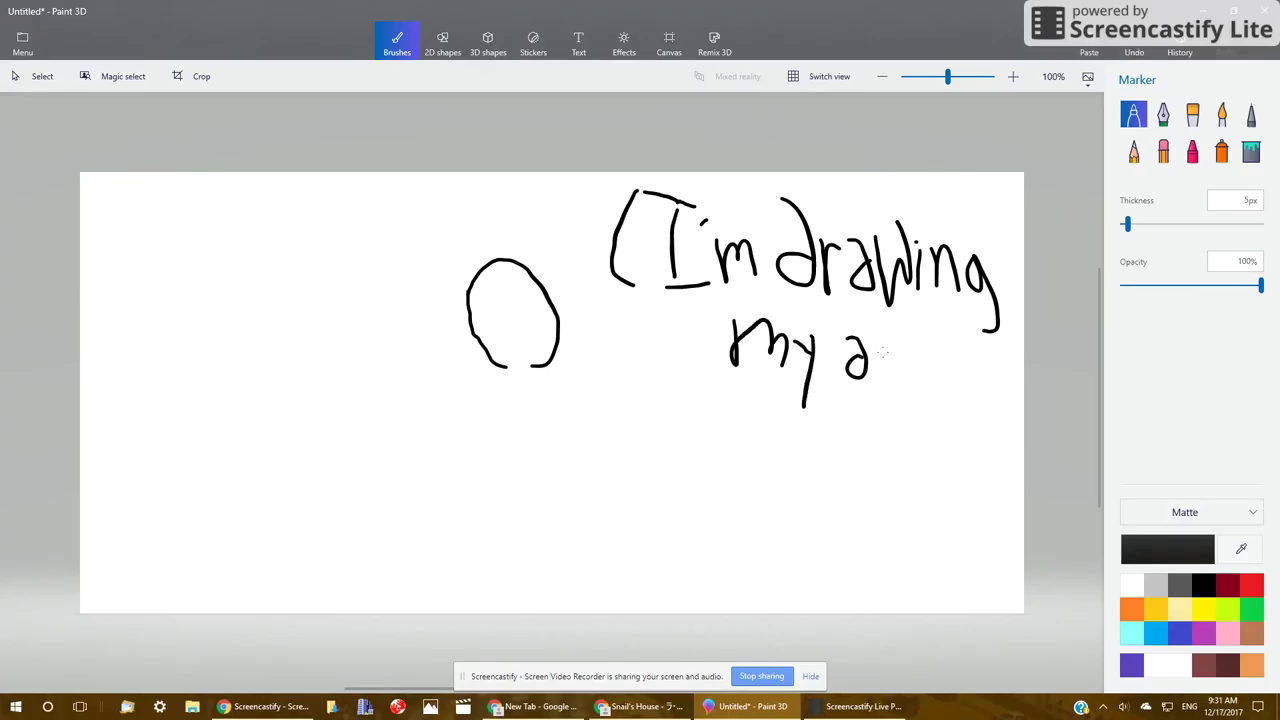
{"action": "mouse_move", "coordinate": [897, 342]}
{"action": "left_mouse_down"}
{"action": "mouse_move", "coordinate": [895, 380]}
{"action": "mouse_move", "coordinate": [874, 379]}
{"action": "left_mouse_up"}
{"action": "mouse_move", "coordinate": [806, 418]}
{"action": "left_mouse_down"}
{"action": "mouse_move", "coordinate": [829, 462]}
{"action": "mouse_move", "coordinate": [844, 444]}
{"action": "mouse_move", "coordinate": [852, 462]}
{"action": "mouse_move", "coordinate": [874, 443]}
{"action": "mouse_move", "coordinate": [881, 462]}
{"action": "mouse_move", "coordinate": [889, 415]}
{"action": "mouse_move", "coordinate": [932, 460]}
{"action": "left_mouse_up"}
{"action": "left_click_drag", "start_coordinate": [932, 396], "coordinate": [948, 462]}
{"action": "mouse_move", "coordinate": [936, 436]}
{"action": "left_mouse_down"}
{"action": "mouse_move", "coordinate": [986, 458]}
{"action": "mouse_move", "coordinate": [976, 432]}
{"action": "mouse_move", "coordinate": [1004, 437]}
{"action": "left_mouse_up"}
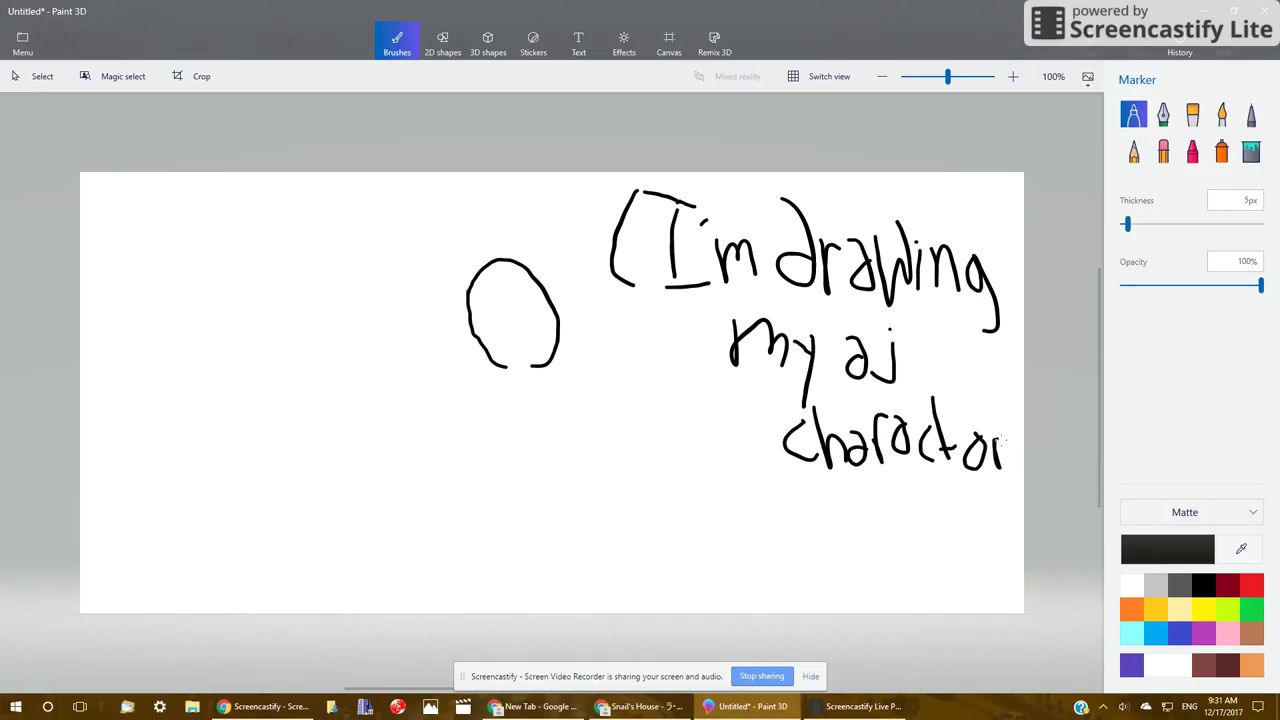
{"action": "left_click_drag", "start_coordinate": [806, 484], "coordinate": [1022, 482]}
Undo all strokes of the handwritten note, keeping both sides of the head outline.
{"action": "left_click", "coordinate": [1141, 52]}
{"action": "left_click", "coordinate": [1141, 52]}
{"action": "left_click", "coordinate": [1141, 52]}
{"action": "left_click", "coordinate": [1141, 52]}
{"action": "left_click", "coordinate": [1141, 52]}
{"action": "left_click", "coordinate": [1141, 52]}
{"action": "left_click", "coordinate": [1141, 52]}
{"action": "left_click", "coordinate": [1141, 52]}
{"action": "left_click", "coordinate": [1141, 52]}
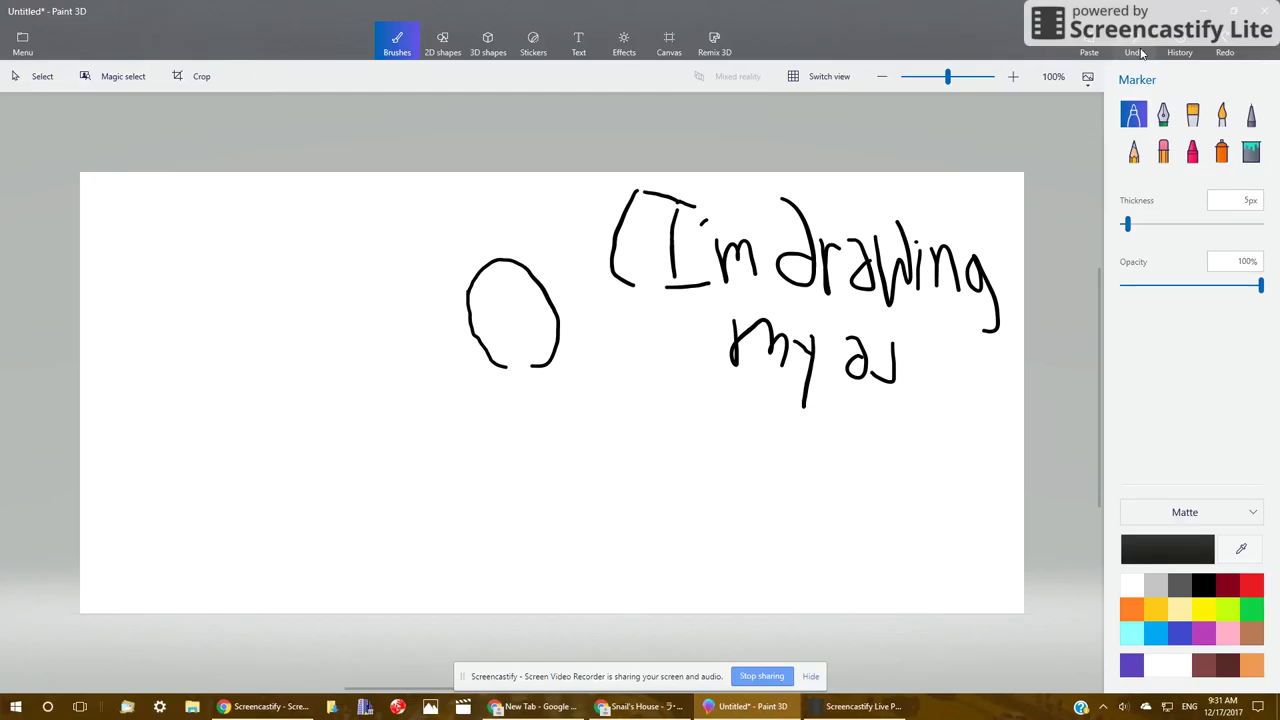
{"action": "left_click", "coordinate": [1141, 52]}
{"action": "left_click", "coordinate": [1141, 52]}
{"action": "left_click", "coordinate": [1141, 52]}
{"action": "left_click", "coordinate": [1141, 52]}
{"action": "left_click", "coordinate": [1141, 52]}
{"action": "left_click", "coordinate": [1141, 52]}
{"action": "left_click", "coordinate": [1141, 52]}
{"action": "left_click", "coordinate": [1141, 52]}
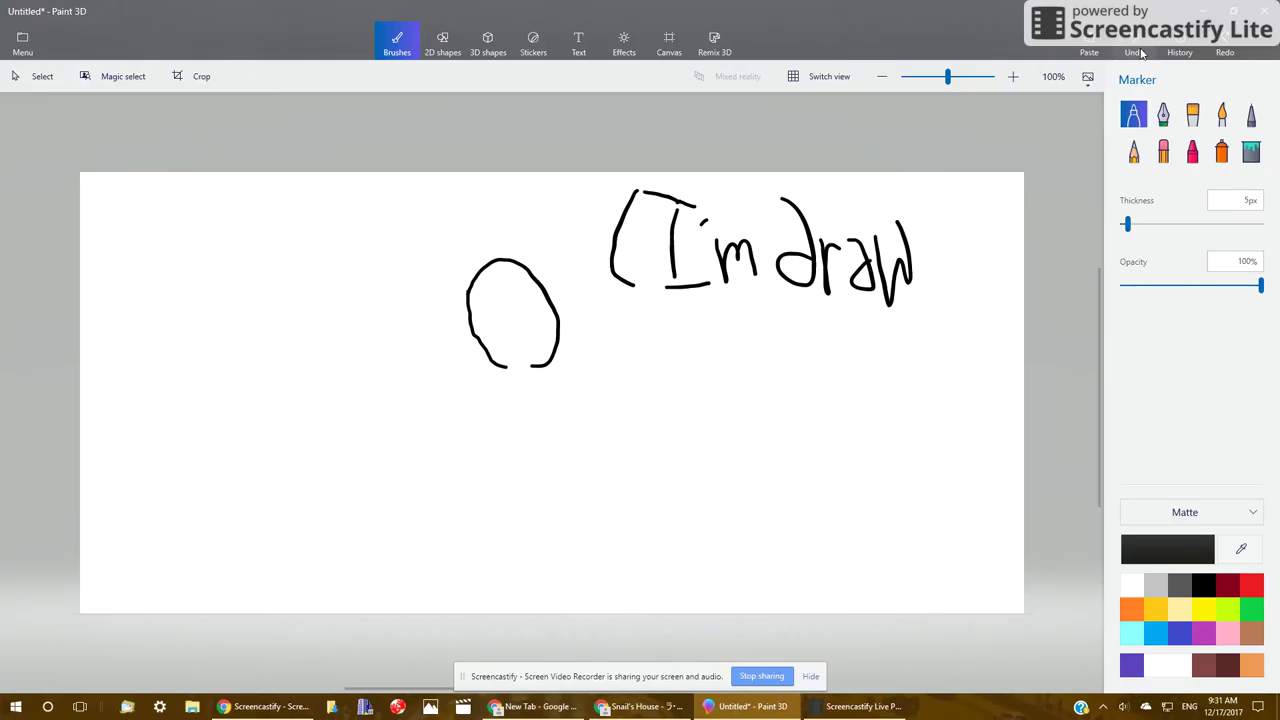
{"action": "left_click", "coordinate": [1141, 52]}
{"action": "left_click", "coordinate": [1141, 52]}
{"action": "left_click", "coordinate": [1141, 52]}
{"action": "left_click", "coordinate": [1141, 52]}
{"action": "left_click", "coordinate": [1141, 52]}
{"action": "left_click", "coordinate": [1141, 52]}
{"action": "left_click", "coordinate": [1141, 52]}
{"action": "left_click", "coordinate": [1141, 52]}
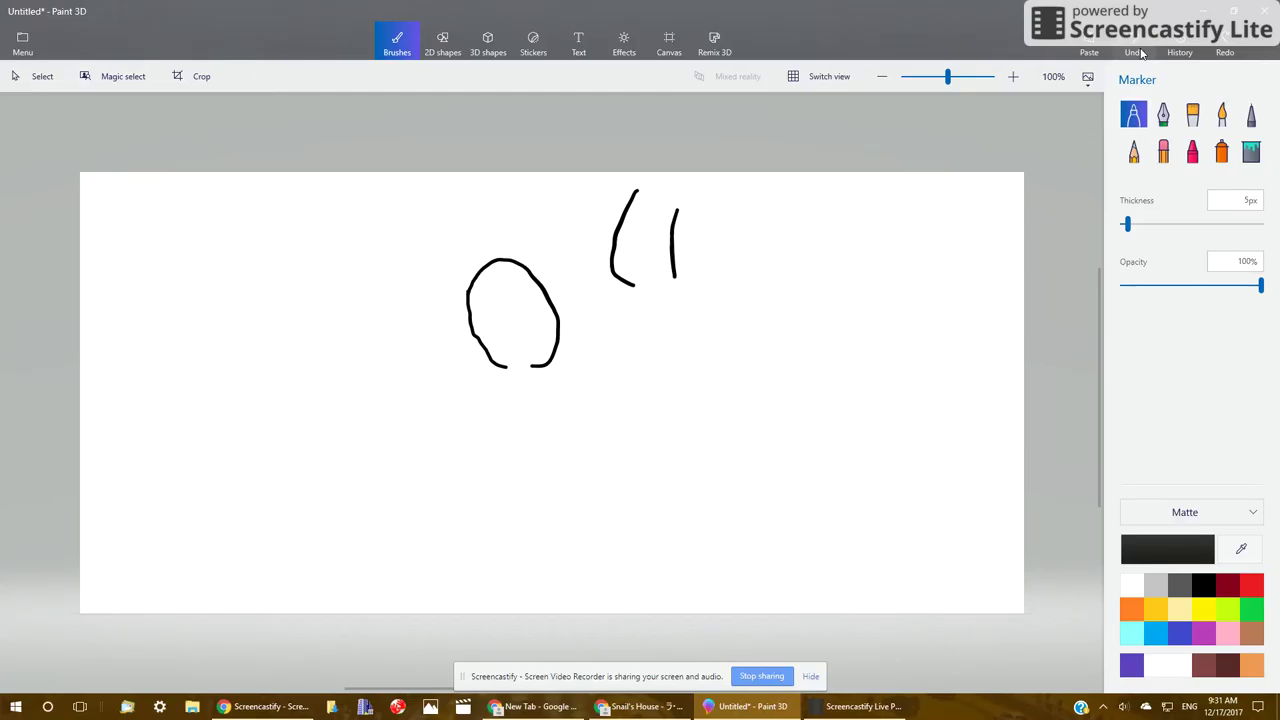
{"action": "left_click", "coordinate": [1141, 52]}
{"action": "left_click", "coordinate": [1141, 52]}
{"action": "left_click", "coordinate": [1141, 52]}
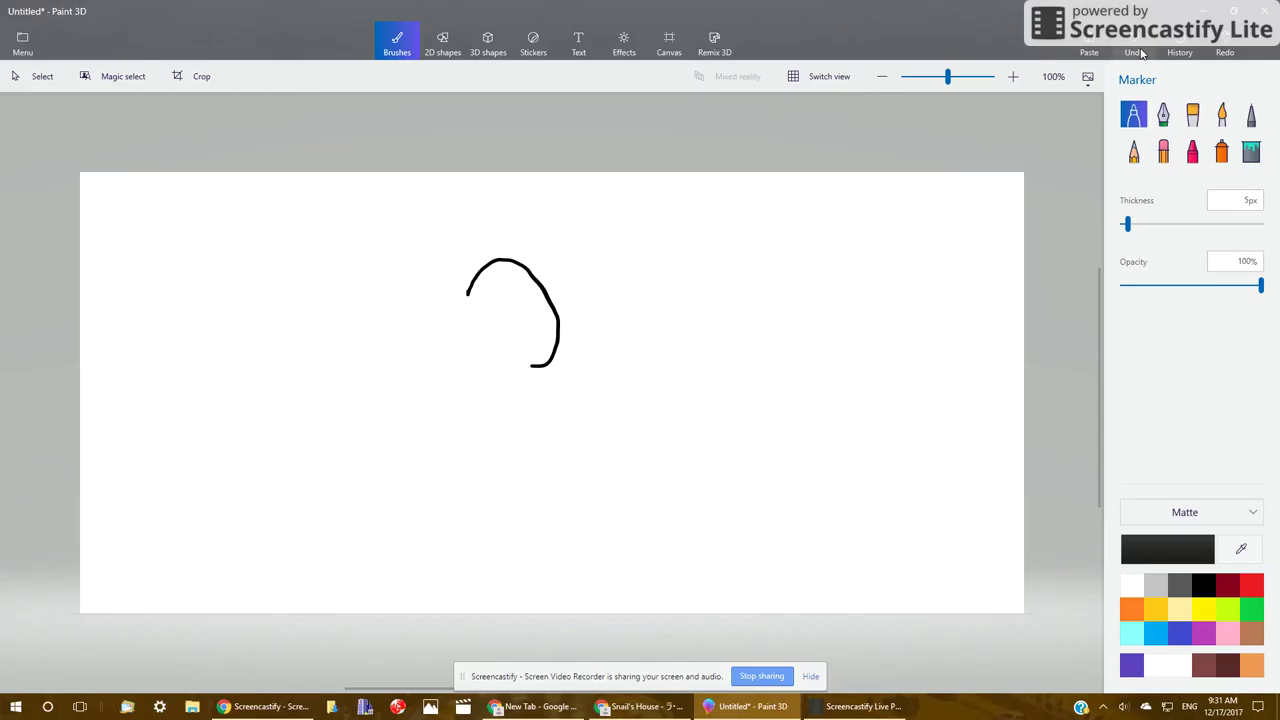
{"action": "left_click", "coordinate": [1224, 50]}
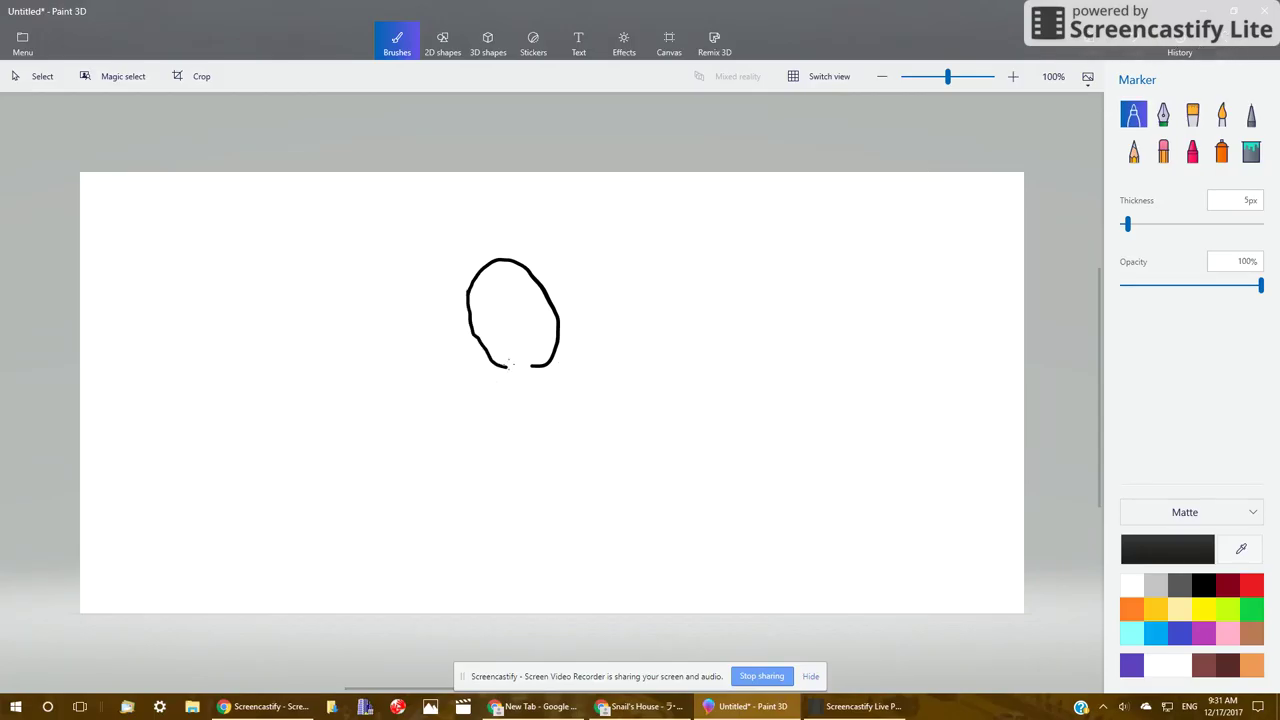
{"action": "left_click_drag", "start_coordinate": [507, 366], "coordinate": [516, 379]}
{"action": "left_click", "coordinate": [507, 366]}
{"action": "left_click", "coordinate": [1230, 663]}
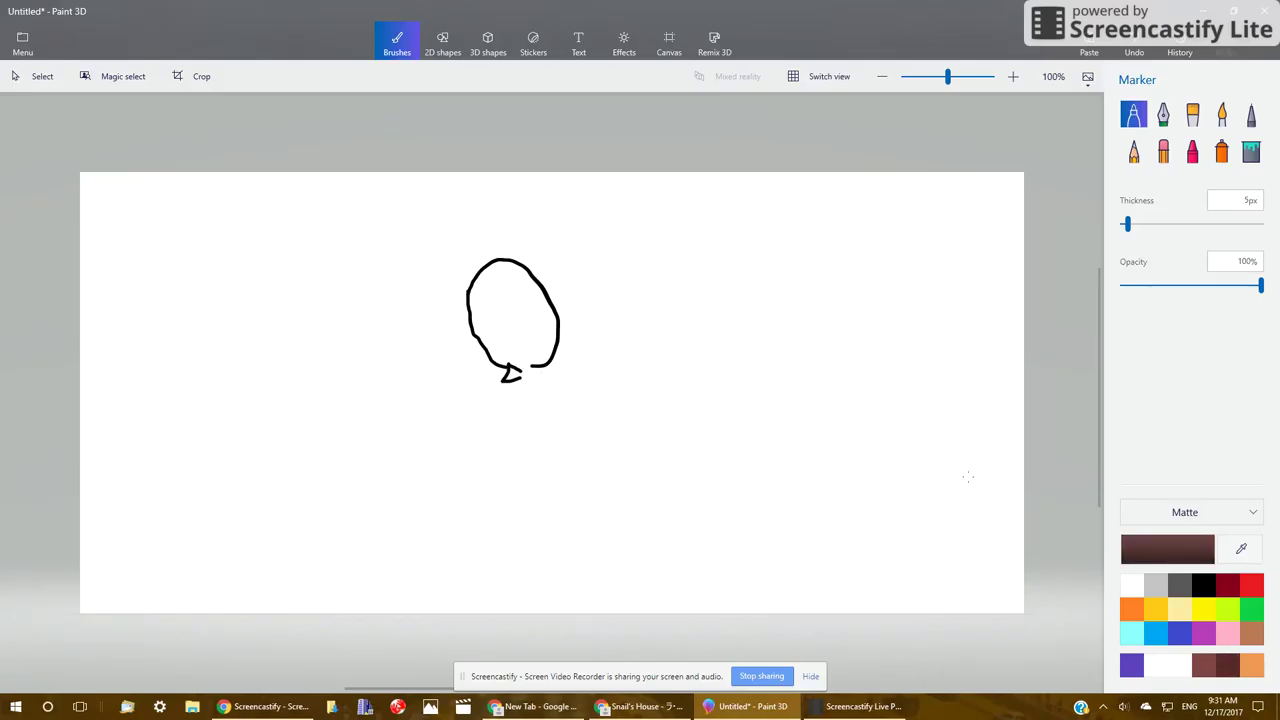
{"action": "left_click", "coordinate": [1132, 48]}
{"action": "left_click", "coordinate": [1133, 48]}
Paint over the lower ends of the head outline in white with the Marker.
{"action": "left_click", "coordinate": [1131, 584]}
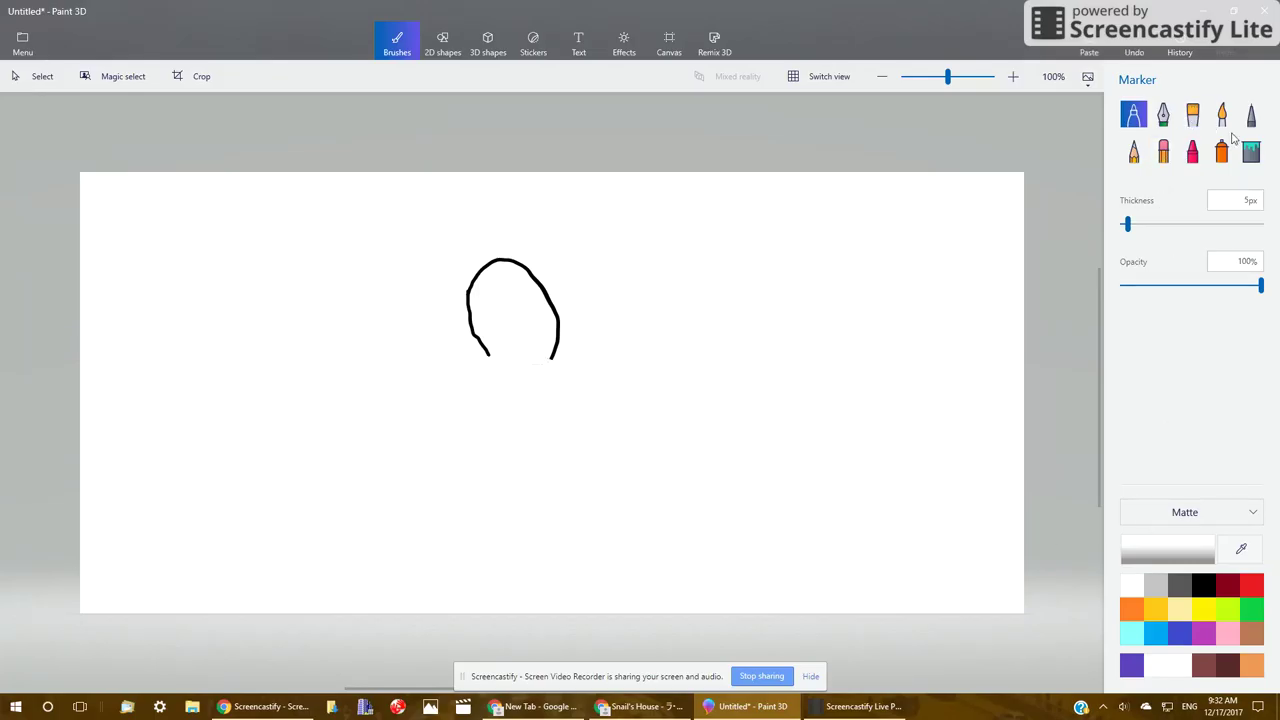
Draw a bow tie outline in black with the Pixel pen across the open base of the head.
{"action": "left_click", "coordinate": [1259, 116]}
{"action": "left_click", "coordinate": [1133, 150]}
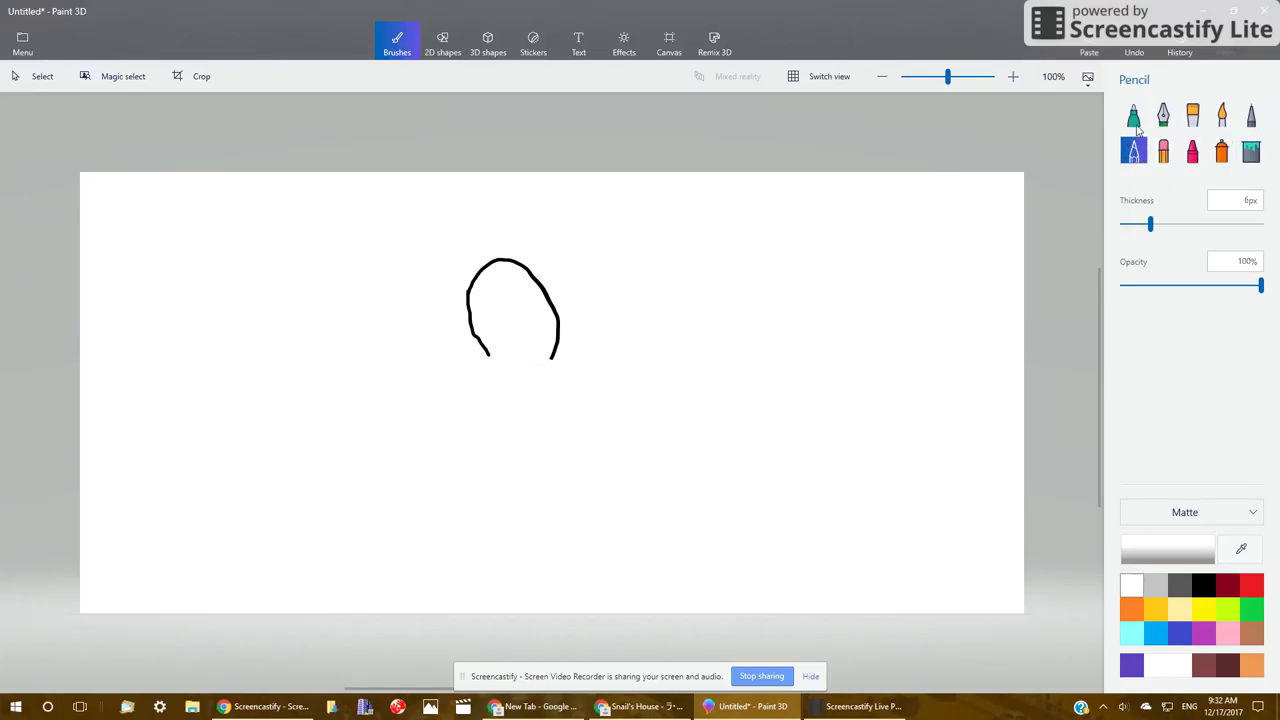
{"action": "left_click", "coordinate": [1203, 584]}
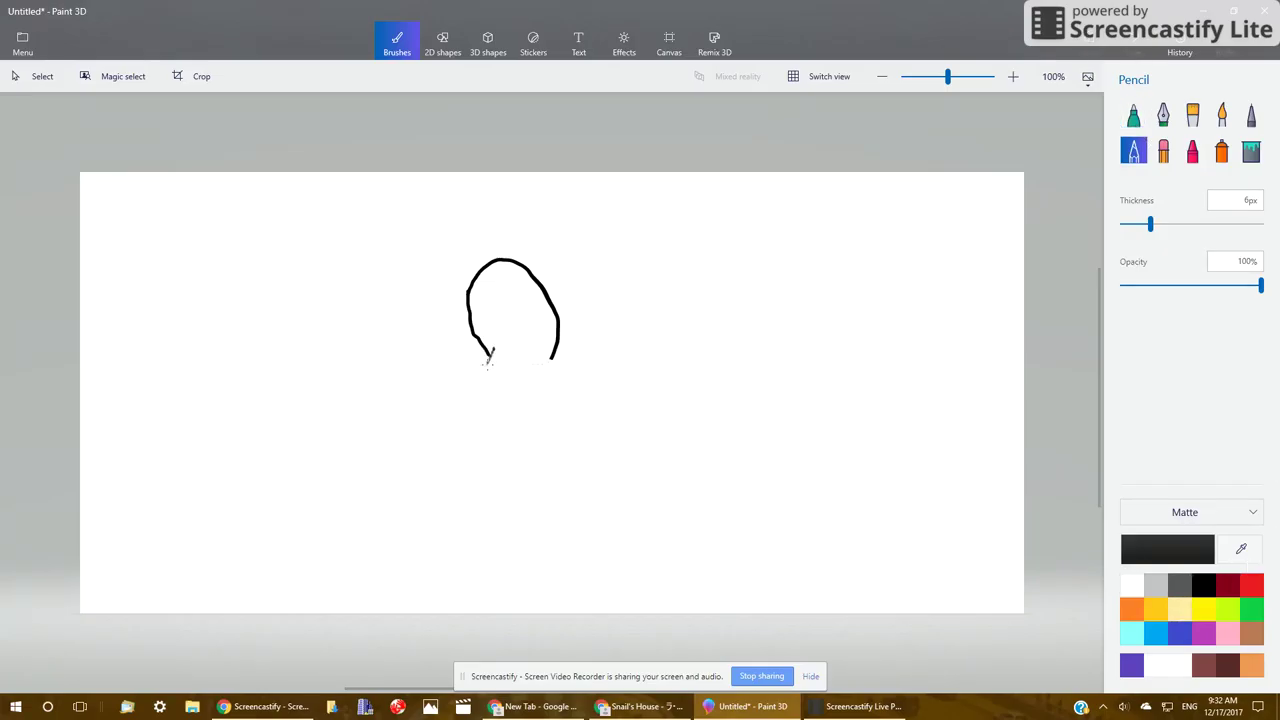
{"action": "left_click", "coordinate": [1134, 51]}
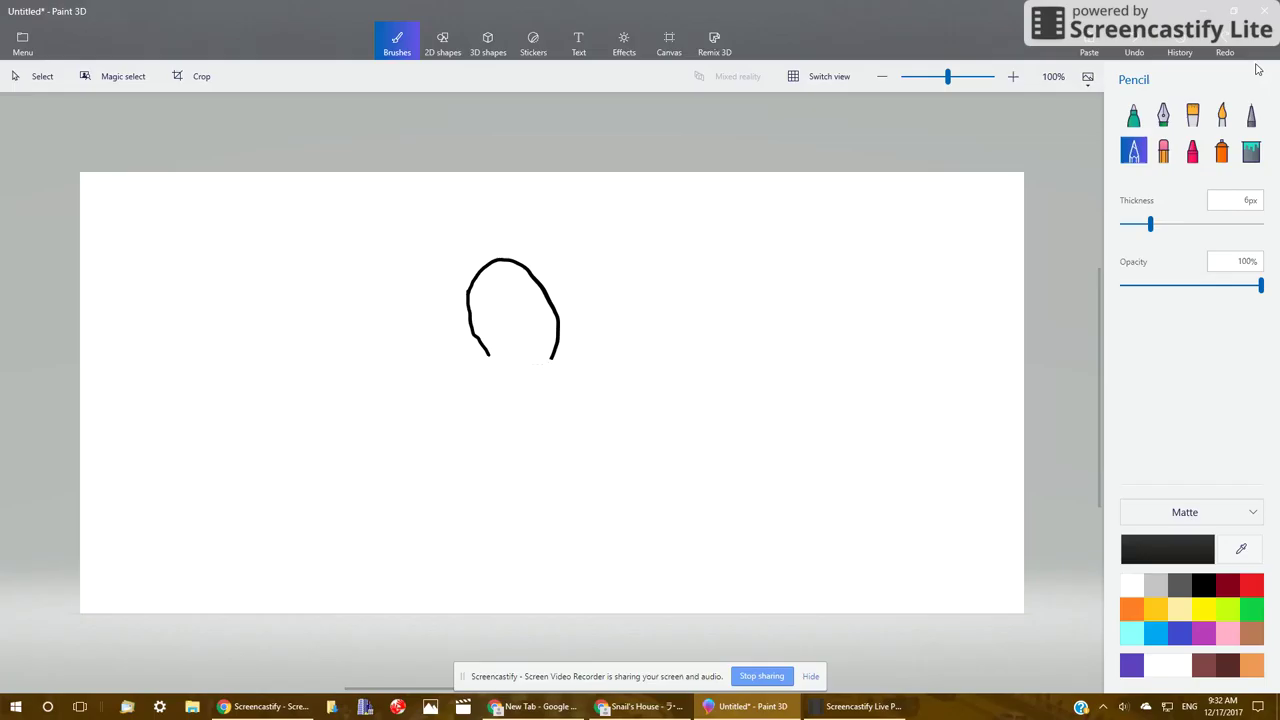
{"action": "left_click", "coordinate": [1251, 115]}
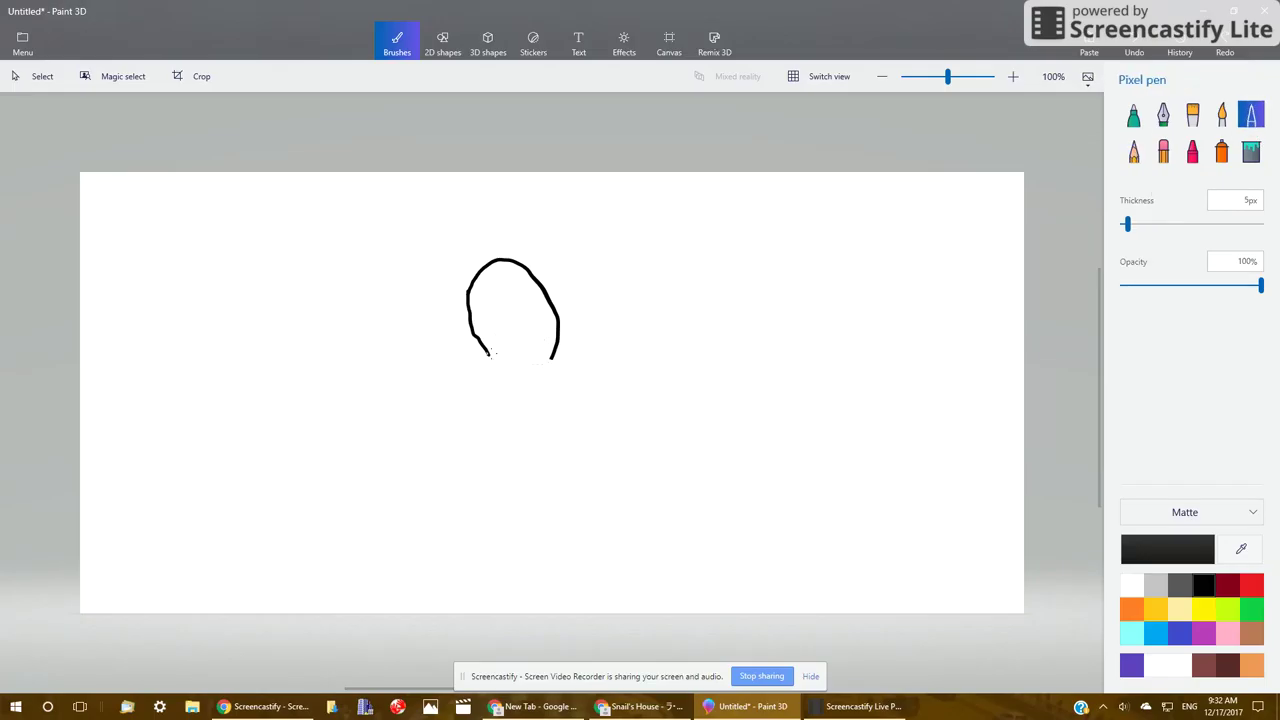
{"action": "mouse_move", "coordinate": [490, 354]}
{"action": "left_mouse_down"}
{"action": "mouse_move", "coordinate": [487, 368]}
{"action": "mouse_move", "coordinate": [491, 347]}
{"action": "mouse_move", "coordinate": [508, 355]}
{"action": "mouse_move", "coordinate": [502, 370]}
{"action": "mouse_move", "coordinate": [513, 354]}
{"action": "left_mouse_up"}
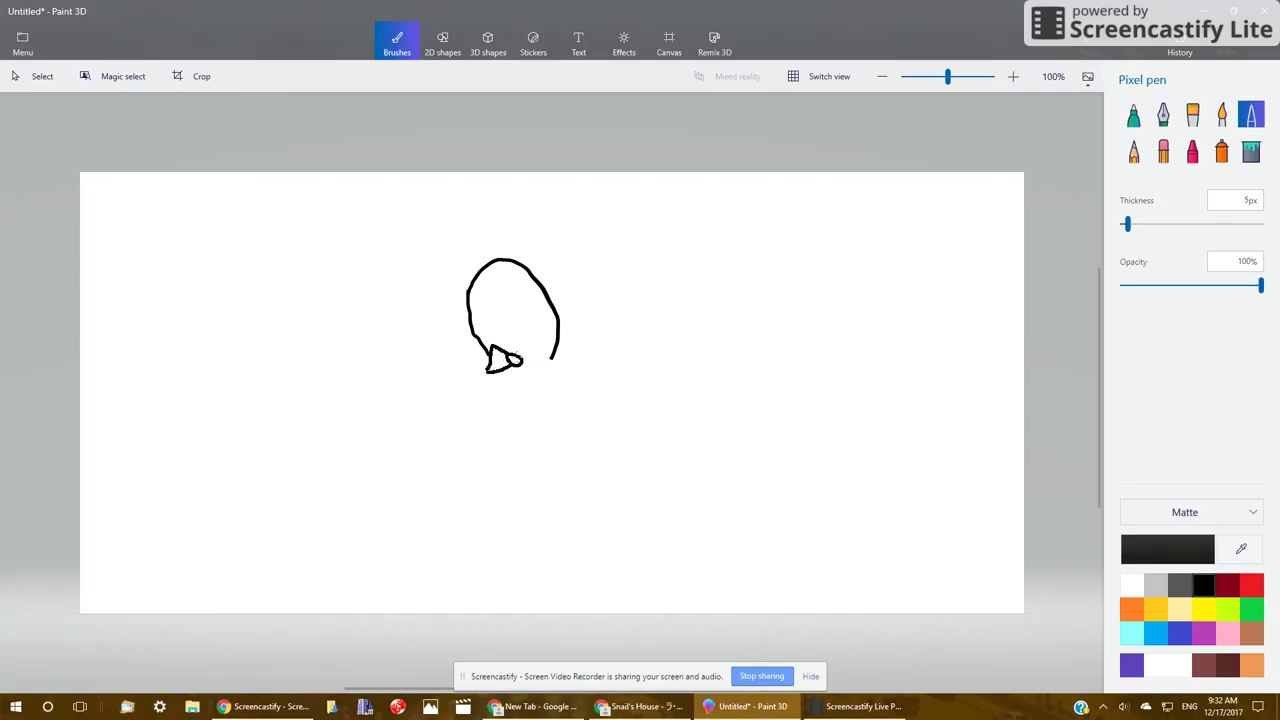
{"action": "mouse_move", "coordinate": [537, 350]}
{"action": "left_mouse_down"}
{"action": "mouse_move", "coordinate": [543, 372]}
{"action": "mouse_move", "coordinate": [527, 366]}
{"action": "mouse_move", "coordinate": [548, 376]}
{"action": "mouse_move", "coordinate": [549, 363]}
{"action": "left_mouse_up"}
Fill both halves of the bow tie with dark brown.
{"action": "left_click", "coordinate": [1227, 665]}
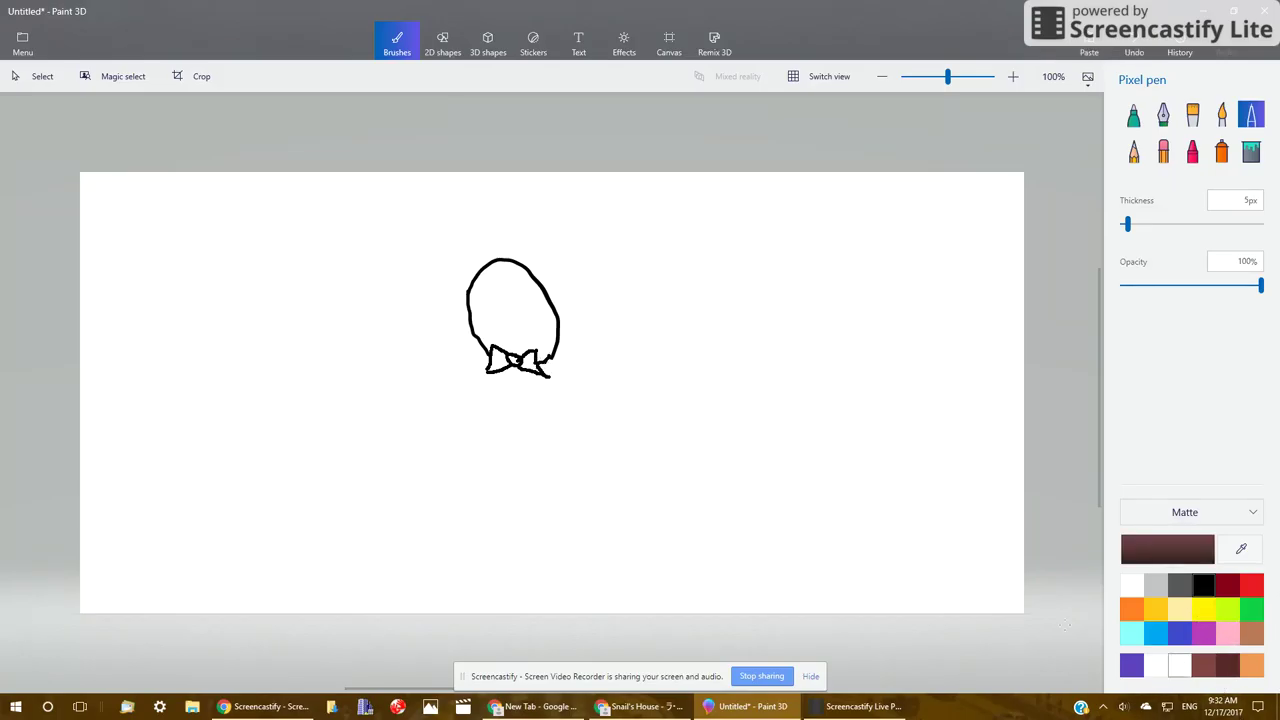
{"action": "left_click", "coordinate": [1251, 150]}
{"action": "left_click", "coordinate": [496, 360]}
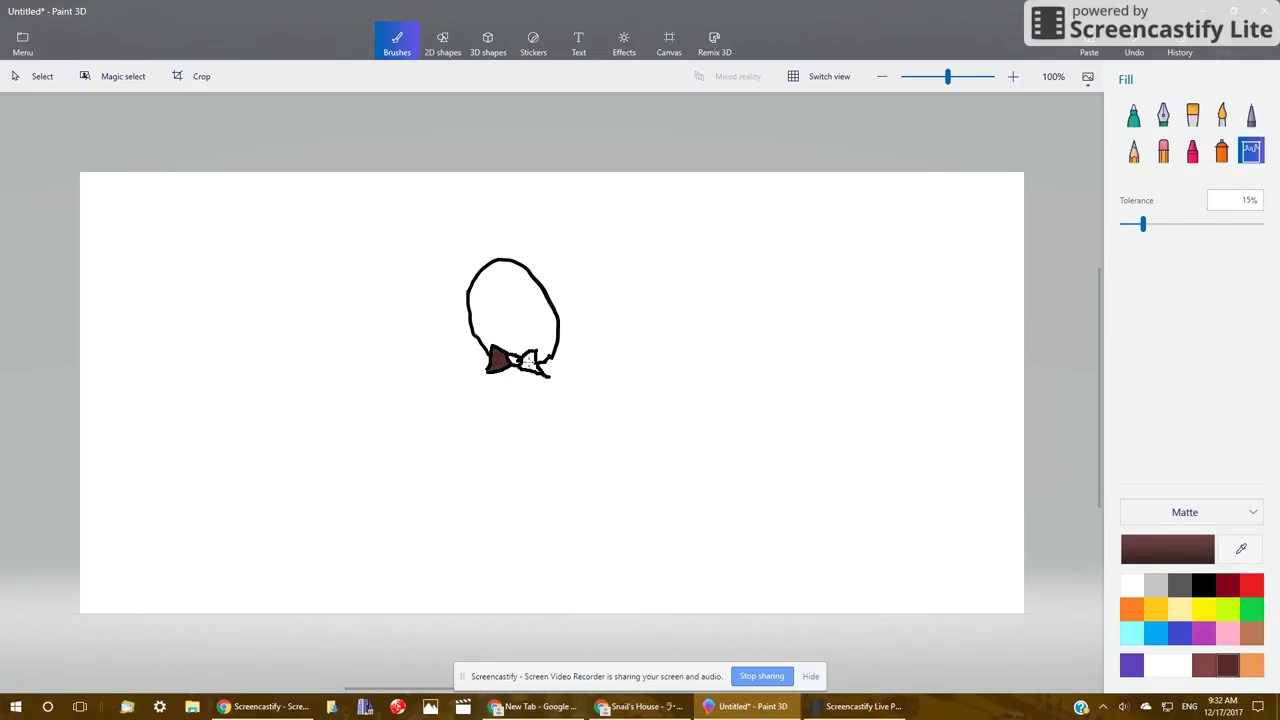
Add lighter reddish-brown shading to the knot and both halves of the bow tie with the Pixel pen.
{"action": "left_click", "coordinate": [1203, 665]}
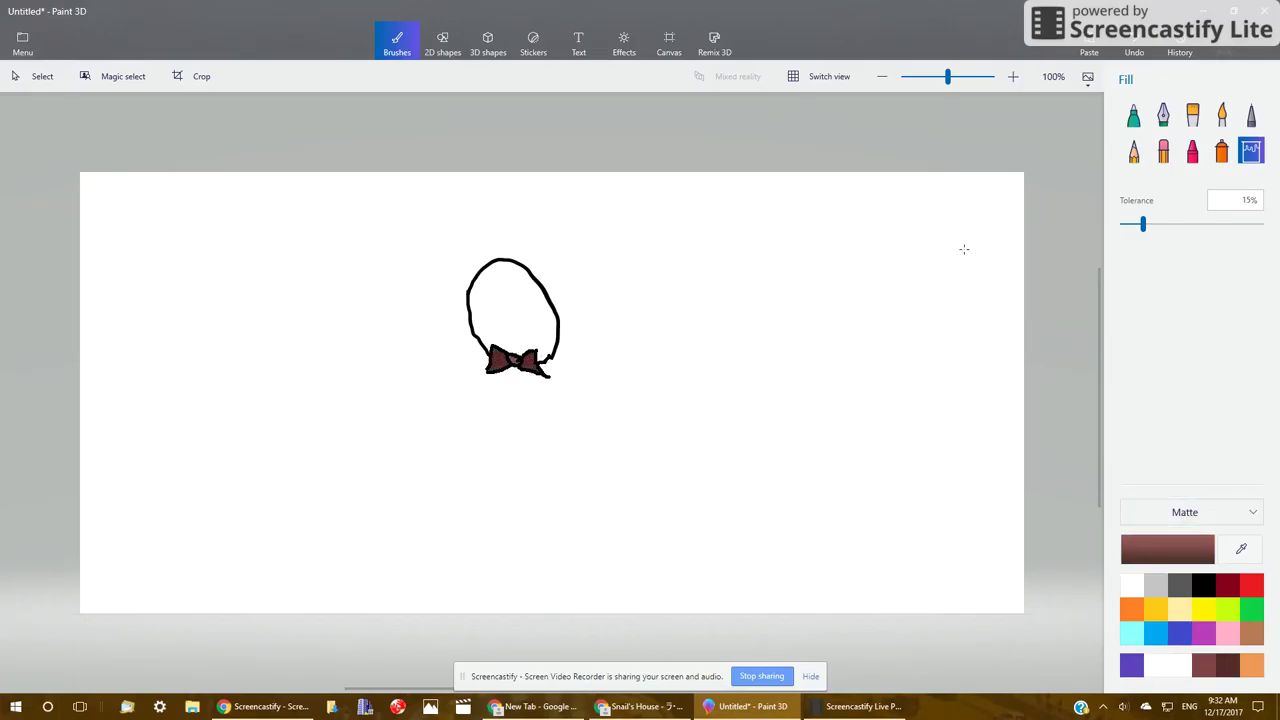
{"action": "left_click", "coordinate": [1251, 116]}
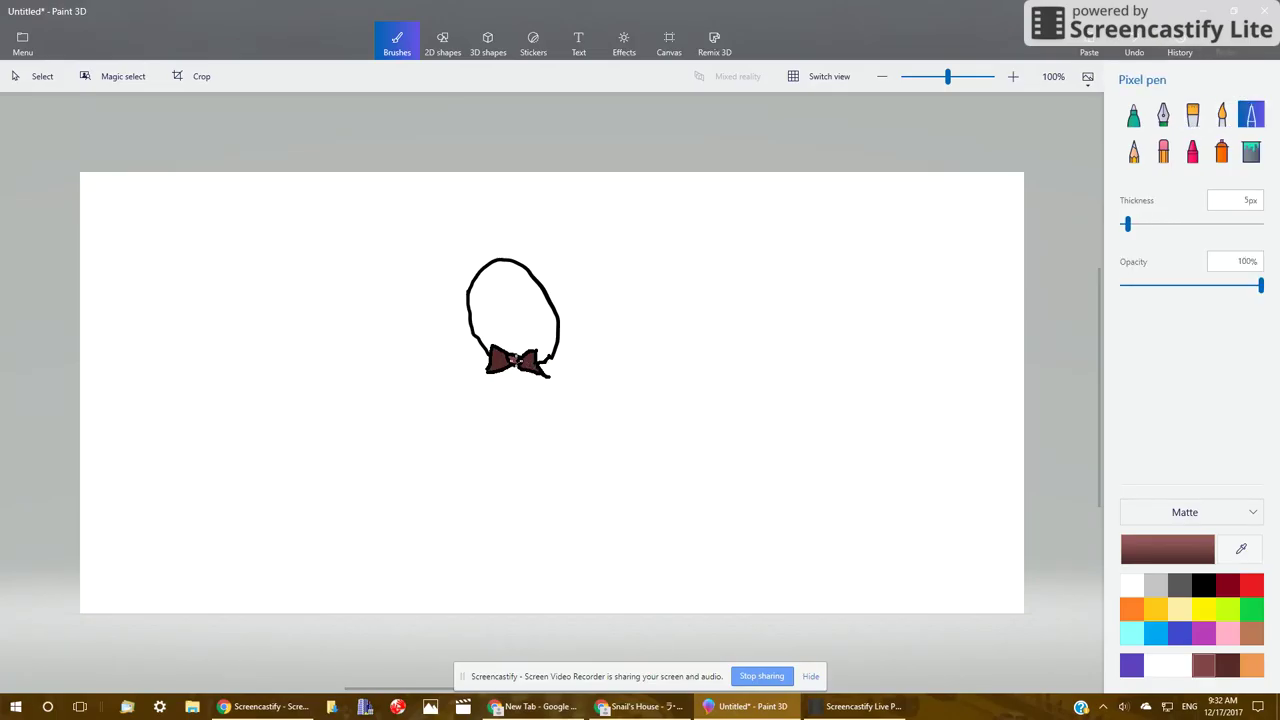
{"action": "left_click", "coordinate": [528, 359]}
{"action": "left_click_drag", "start_coordinate": [528, 360], "coordinate": [499, 363]}
{"action": "left_click", "coordinate": [501, 359]}
Outline a collar piece in black on each side of the bow tie and fill both with dark brown.
{"action": "left_click", "coordinate": [1205, 590]}
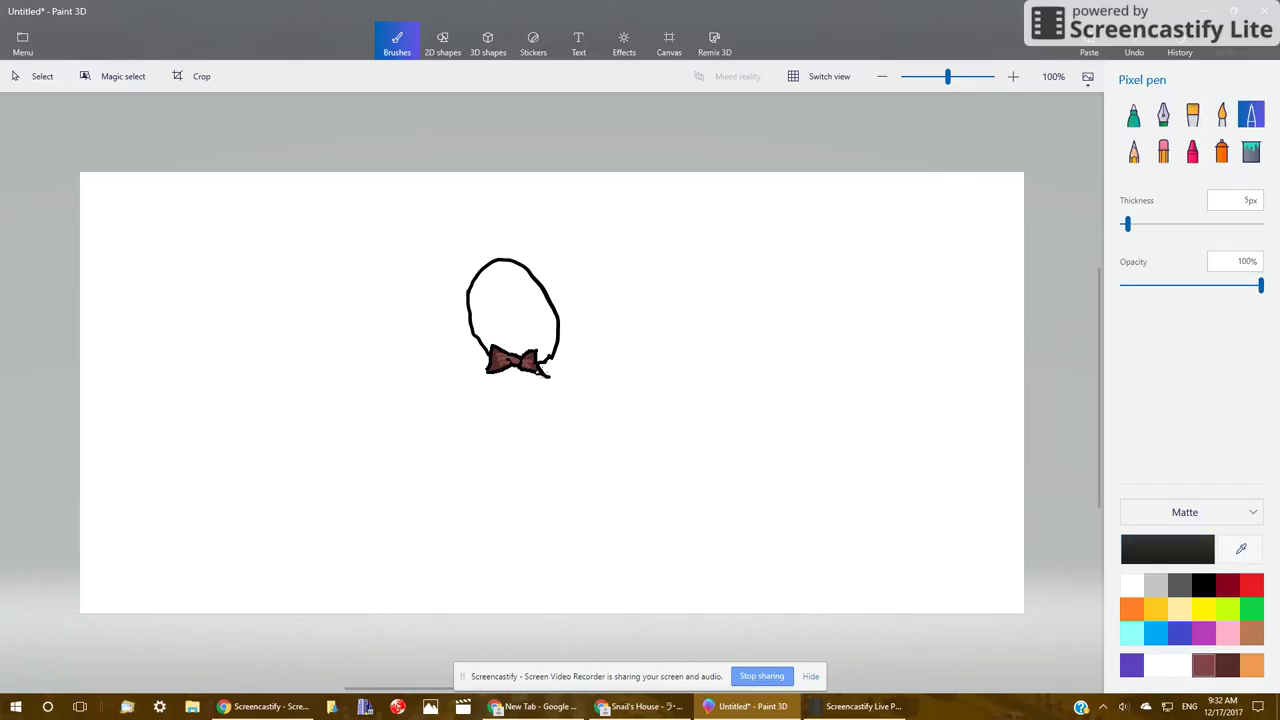
{"action": "left_click_drag", "start_coordinate": [548, 374], "coordinate": [559, 343]}
{"action": "left_click", "coordinate": [1229, 665]}
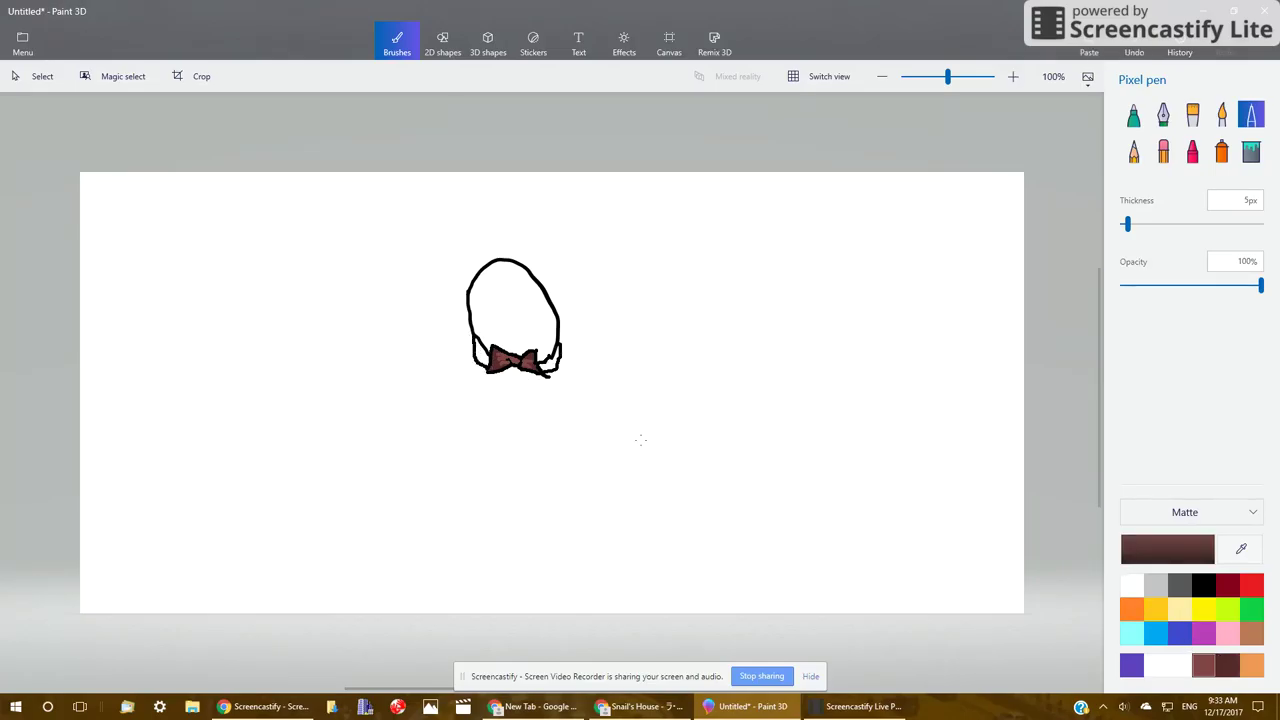
{"action": "left_click", "coordinate": [1250, 154]}
{"action": "left_click", "coordinate": [480, 352]}
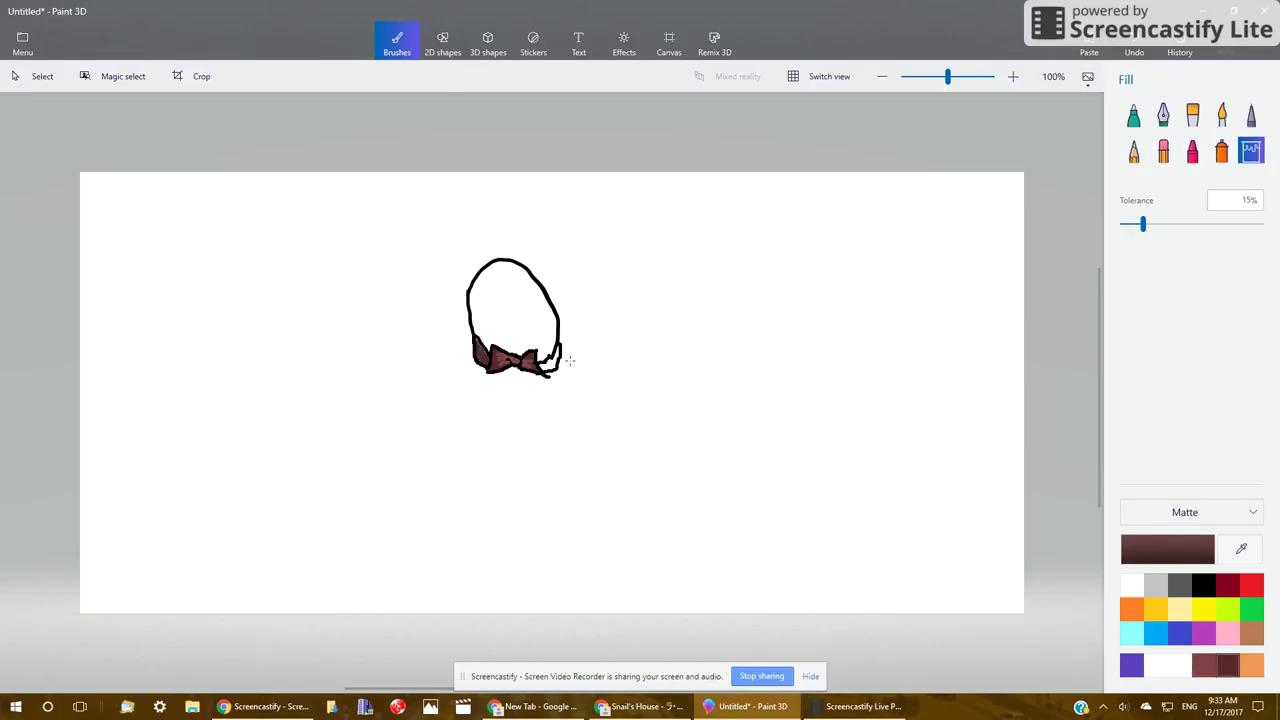
{"action": "left_click", "coordinate": [549, 359]}
{"action": "left_click", "coordinate": [1133, 42]}
{"action": "left_click", "coordinate": [551, 364]}
Touch up the tip of the left collar piece in dark brown and redraw its edge in black.
{"action": "left_click", "coordinate": [1251, 114]}
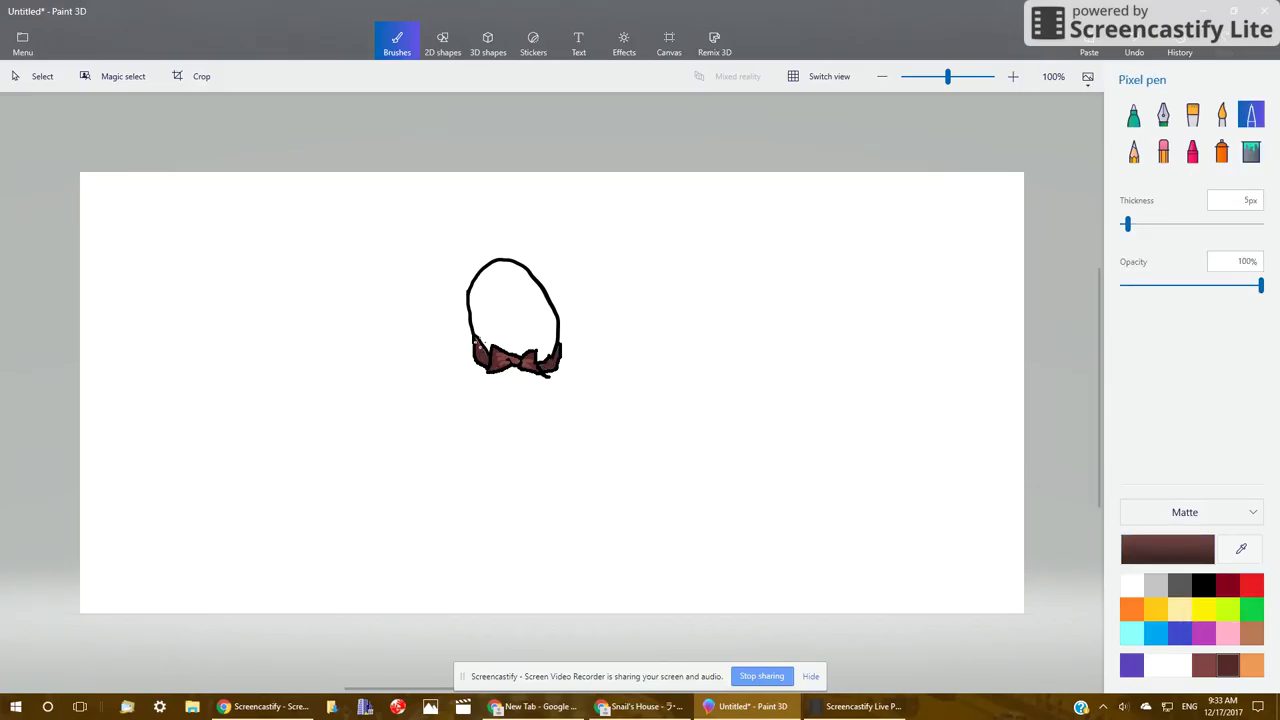
{"action": "mouse_move", "coordinate": [474, 339]}
{"action": "left_mouse_down"}
{"action": "mouse_move", "coordinate": [492, 358]}
{"action": "mouse_move", "coordinate": [478, 344]}
{"action": "left_mouse_up"}
{"action": "left_click", "coordinate": [1203, 585]}
{"action": "left_click_drag", "start_coordinate": [490, 352], "coordinate": [474, 336]}
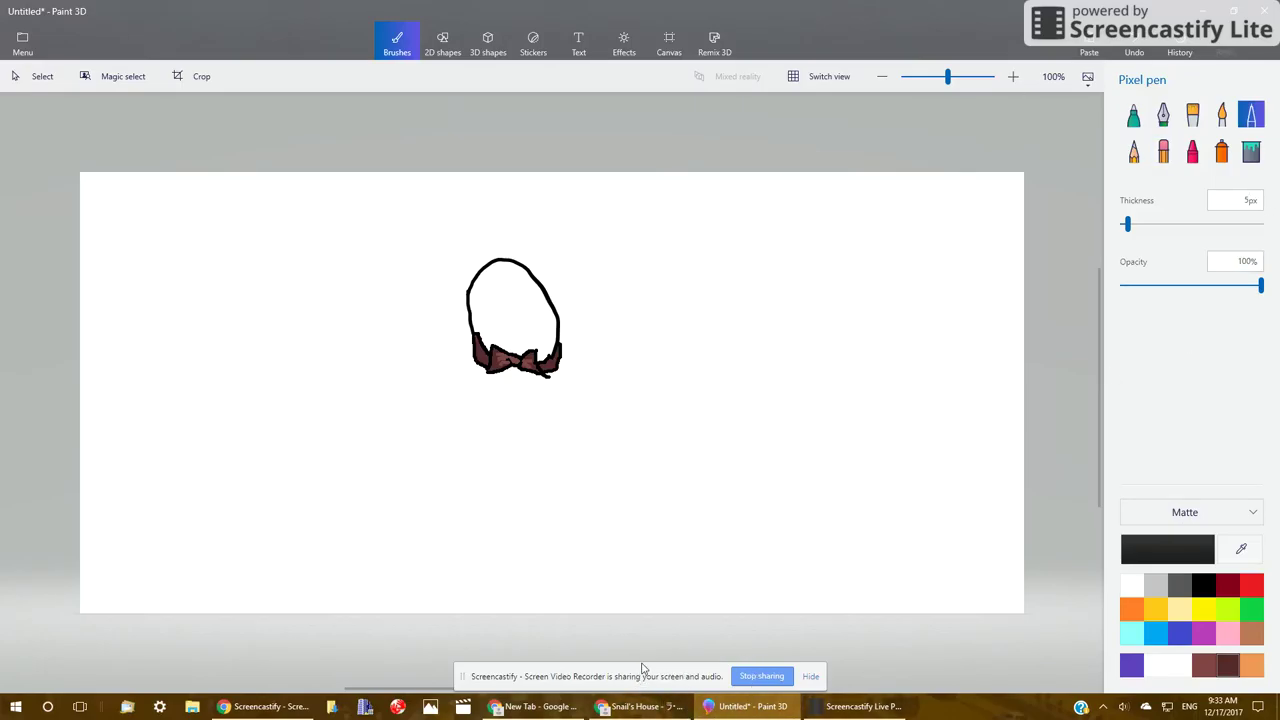
Hide the screen-sharing notice, switch to YouTube and play "Snail's House - Hot Milk", skipping the ad.
{"action": "left_click", "coordinate": [810, 676]}
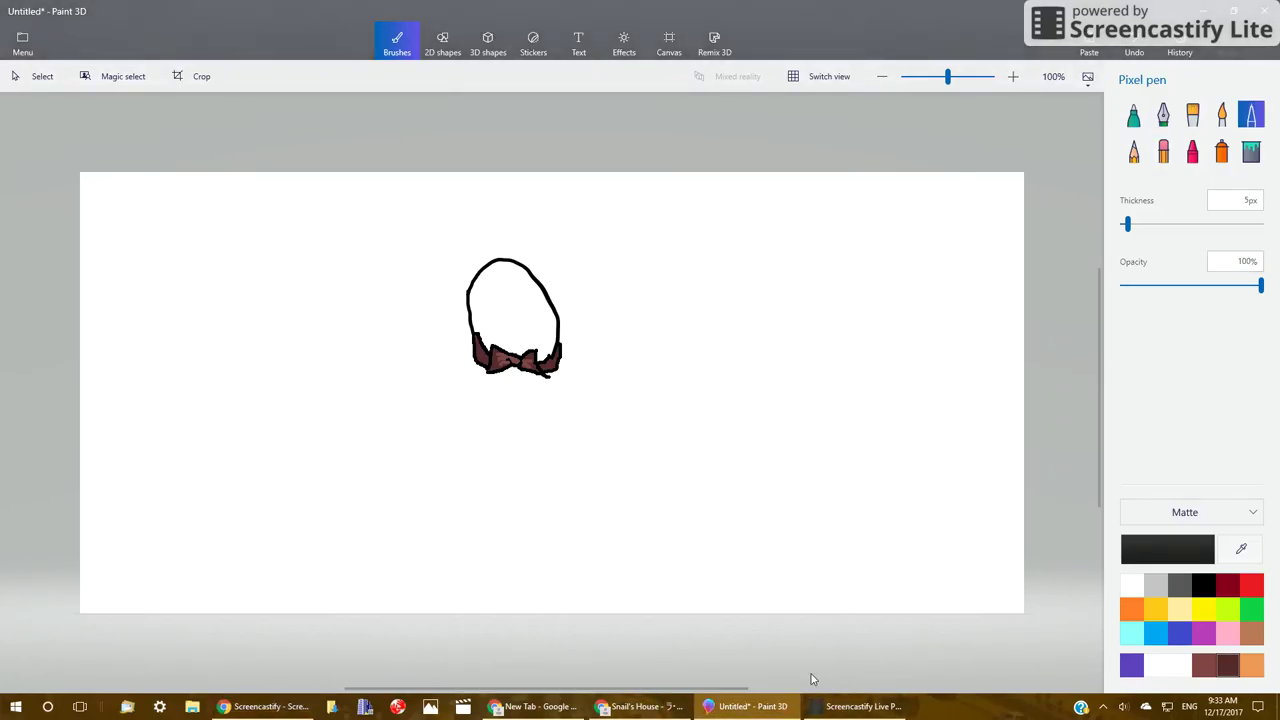
{"action": "mouse_move", "coordinate": [655, 710]}
{"action": "left_click", "coordinate": [657, 615]}
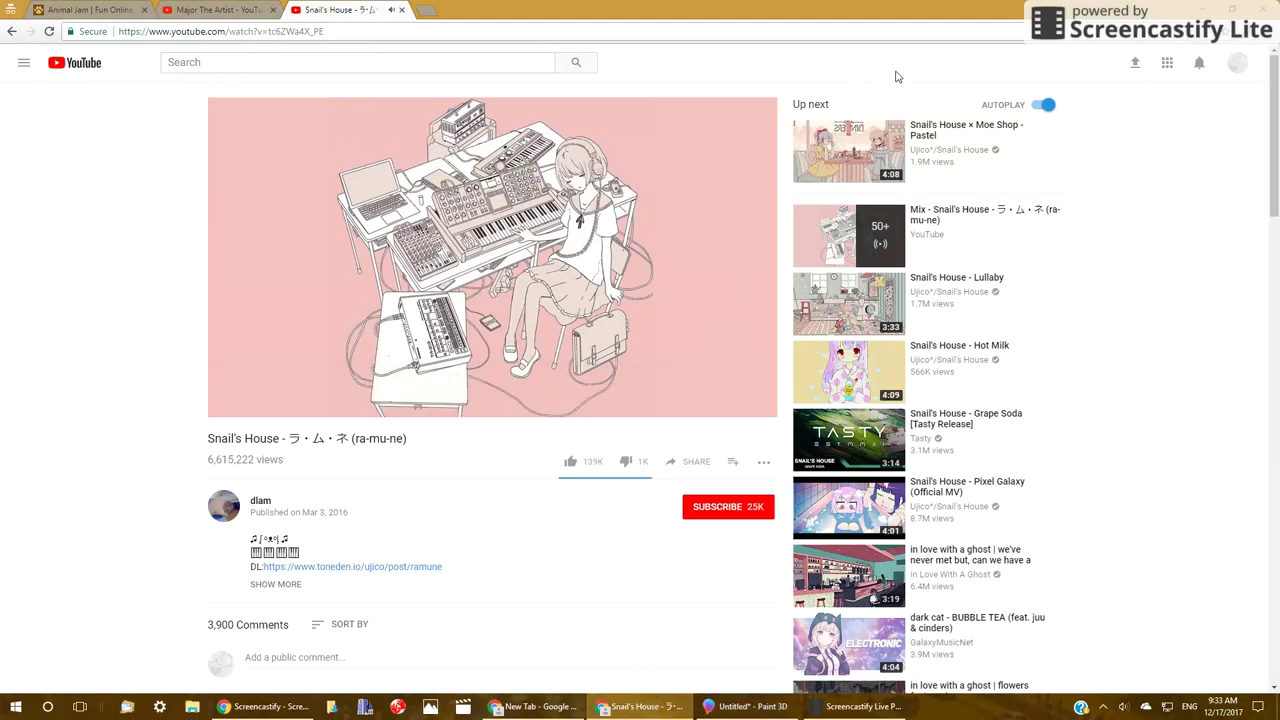
{"action": "left_click", "coordinate": [863, 373]}
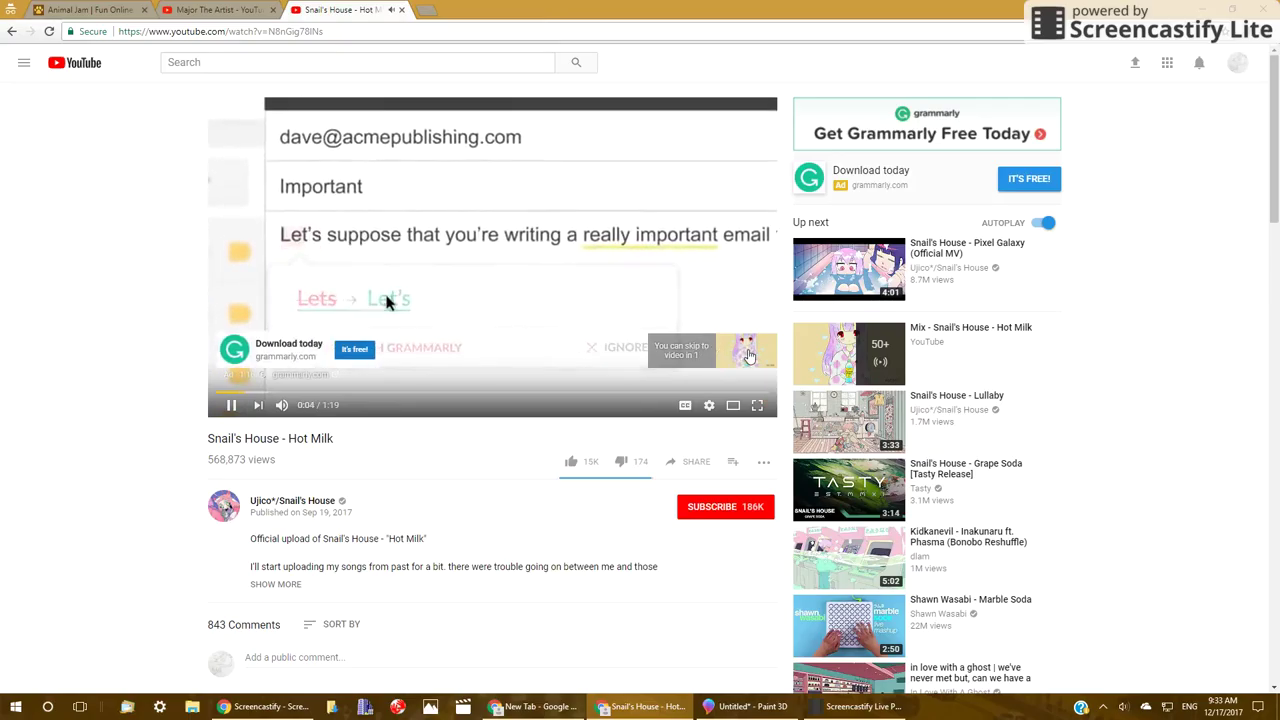
{"action": "left_click", "coordinate": [748, 355]}
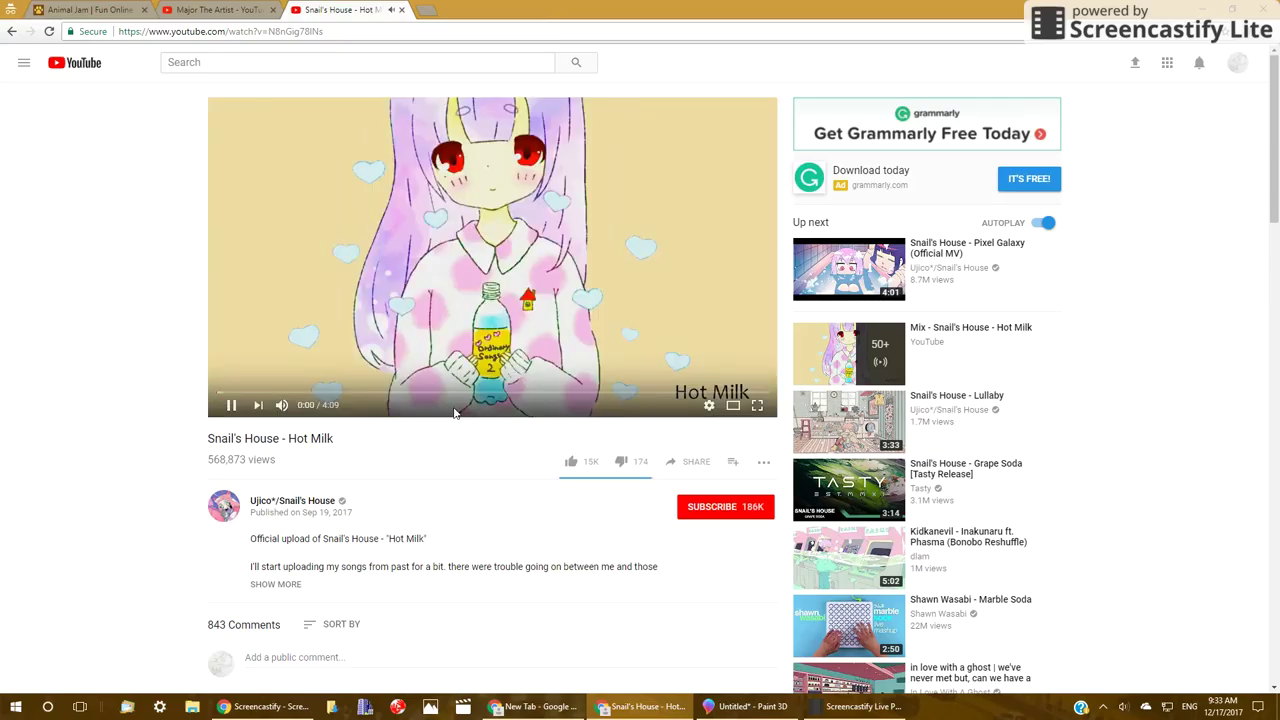
{"action": "right_click", "coordinate": [455, 410]}
{"action": "left_click", "coordinate": [516, 490]}
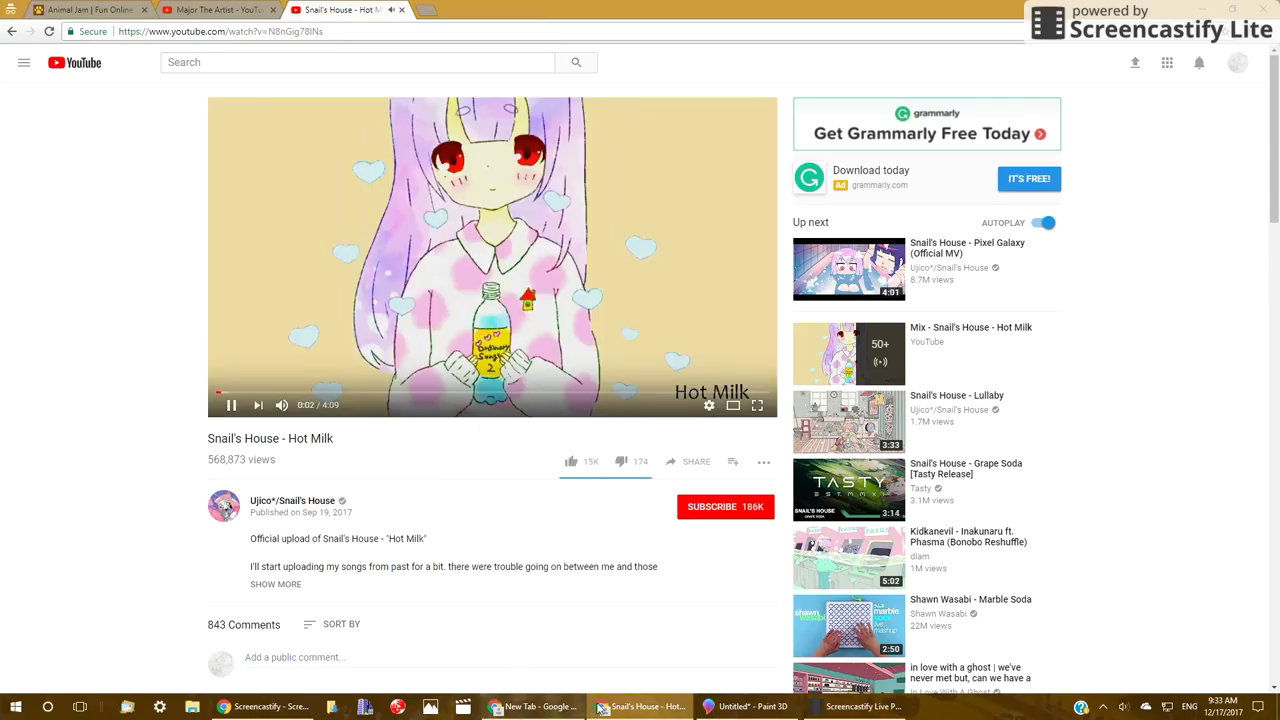
Return to Paint 3D and draw two eyes and a smiling mouth in black on the head.
{"action": "key", "text": "alt+Tab"}
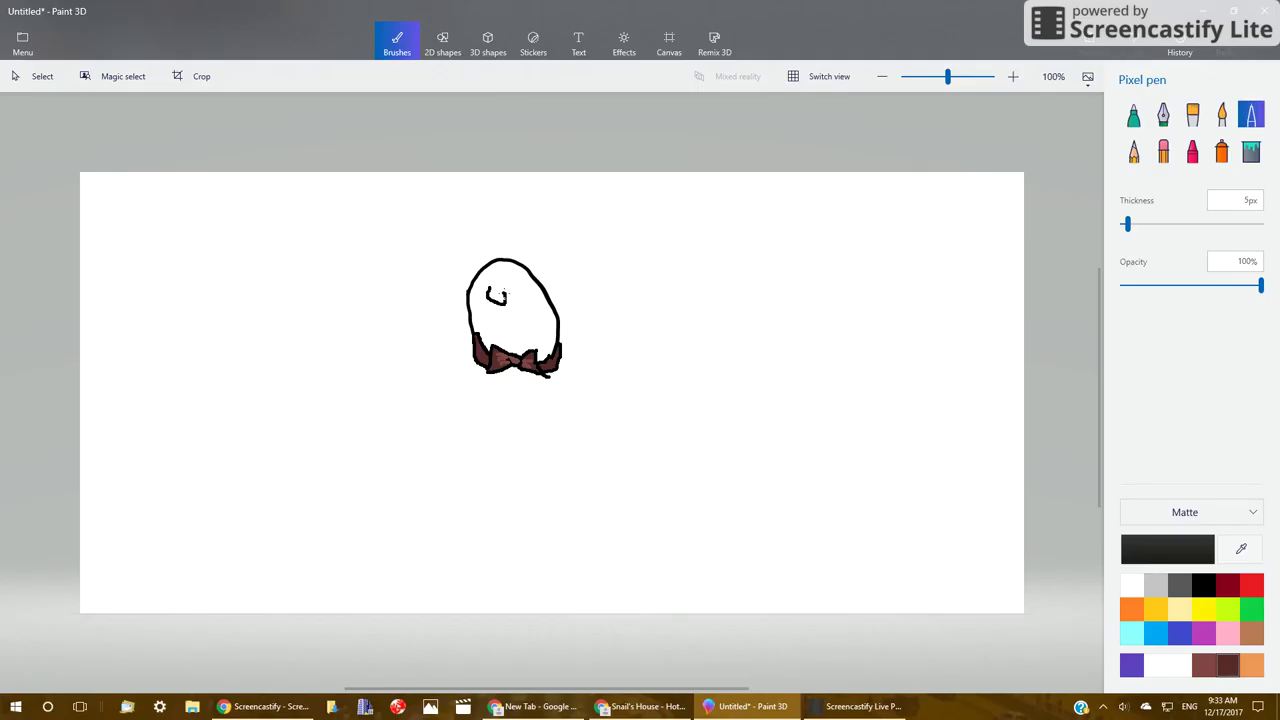
{"action": "mouse_move", "coordinate": [517, 290]}
{"action": "left_mouse_down"}
{"action": "mouse_move", "coordinate": [493, 328]}
{"action": "mouse_move", "coordinate": [539, 326]}
{"action": "mouse_move", "coordinate": [542, 339]}
{"action": "mouse_move", "coordinate": [499, 349]}
{"action": "left_mouse_up"}
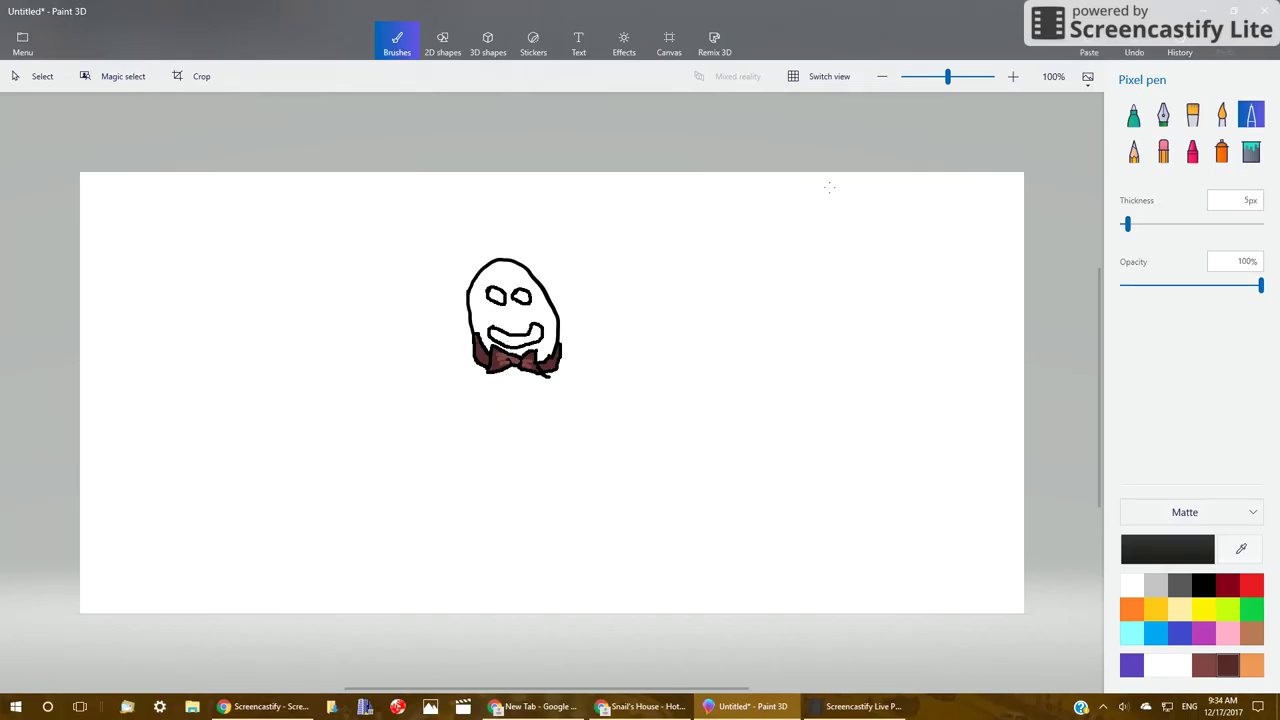
Draw a black face outline inside the head around the eyes and mouth, and fill the face with light brown.
{"action": "left_click_drag", "start_coordinate": [490, 268], "coordinate": [475, 326]}
{"action": "mouse_move", "coordinate": [503, 271]}
{"action": "left_mouse_down"}
{"action": "mouse_move", "coordinate": [540, 300]}
{"action": "mouse_move", "coordinate": [550, 337]}
{"action": "left_mouse_up"}
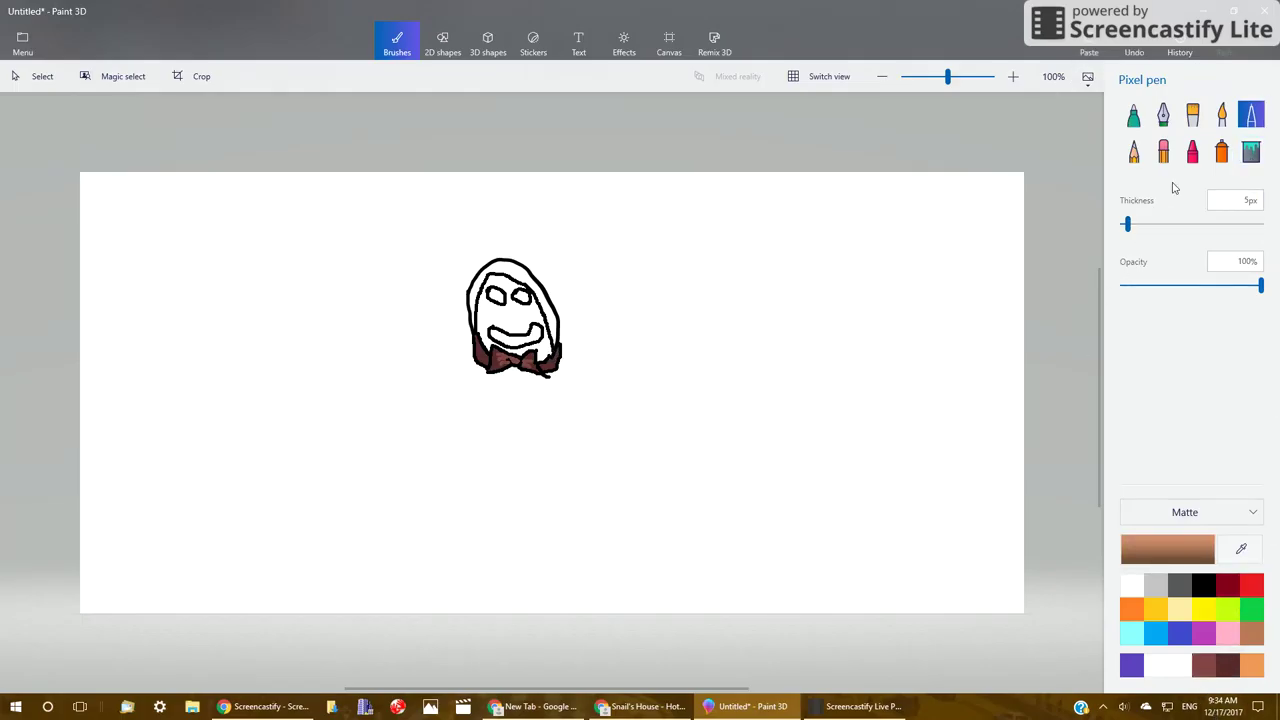
{"action": "left_click", "coordinate": [1250, 150]}
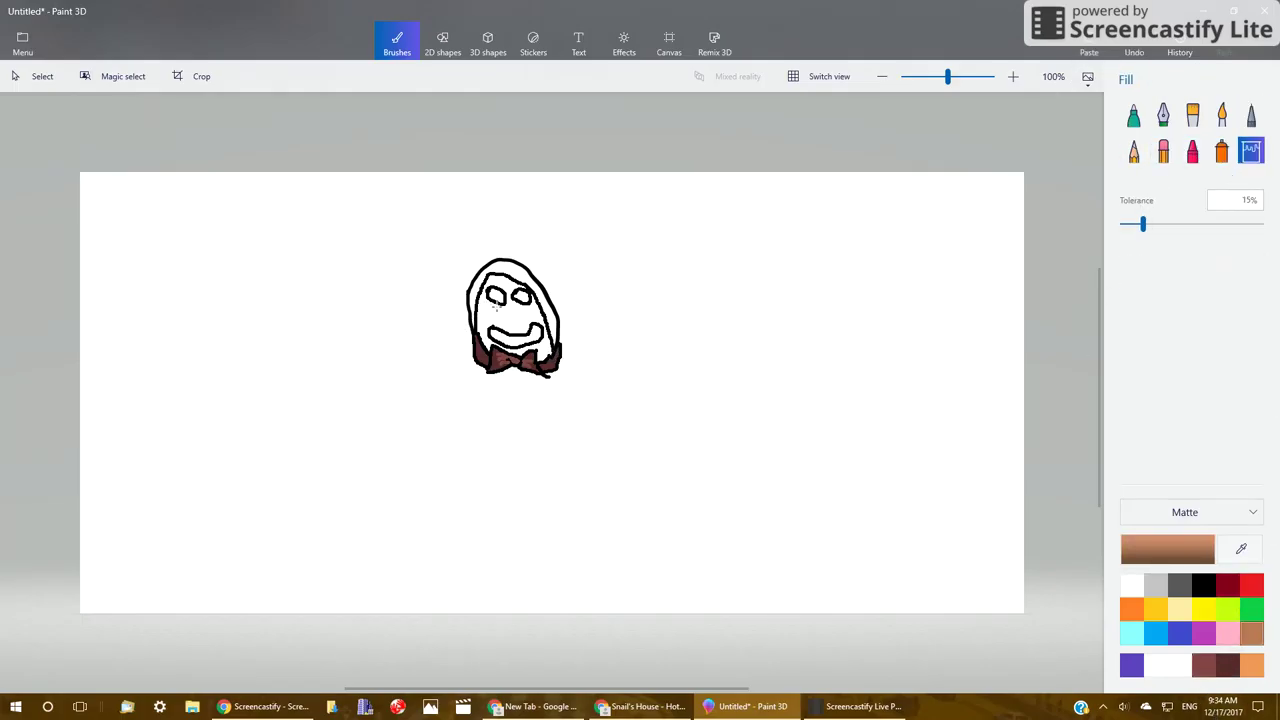
{"action": "left_click", "coordinate": [502, 318]}
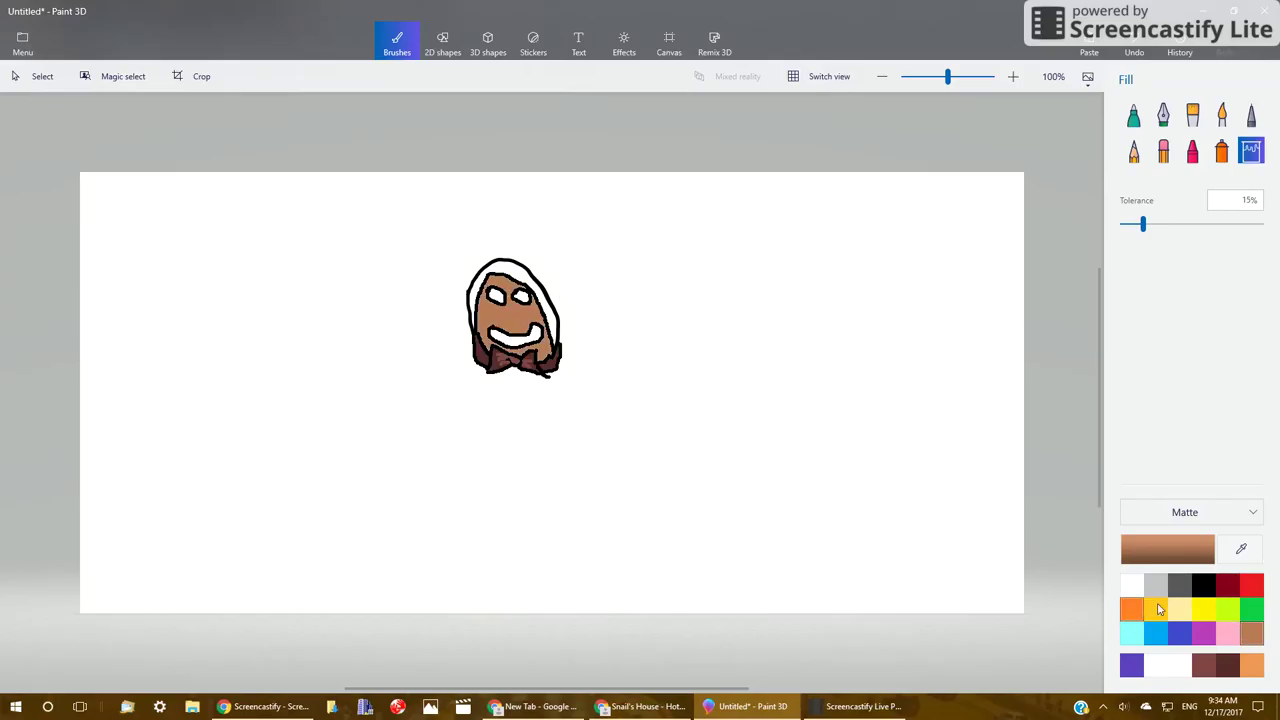
{"action": "left_click", "coordinate": [1155, 630]}
{"action": "left_click", "coordinate": [1173, 630]}
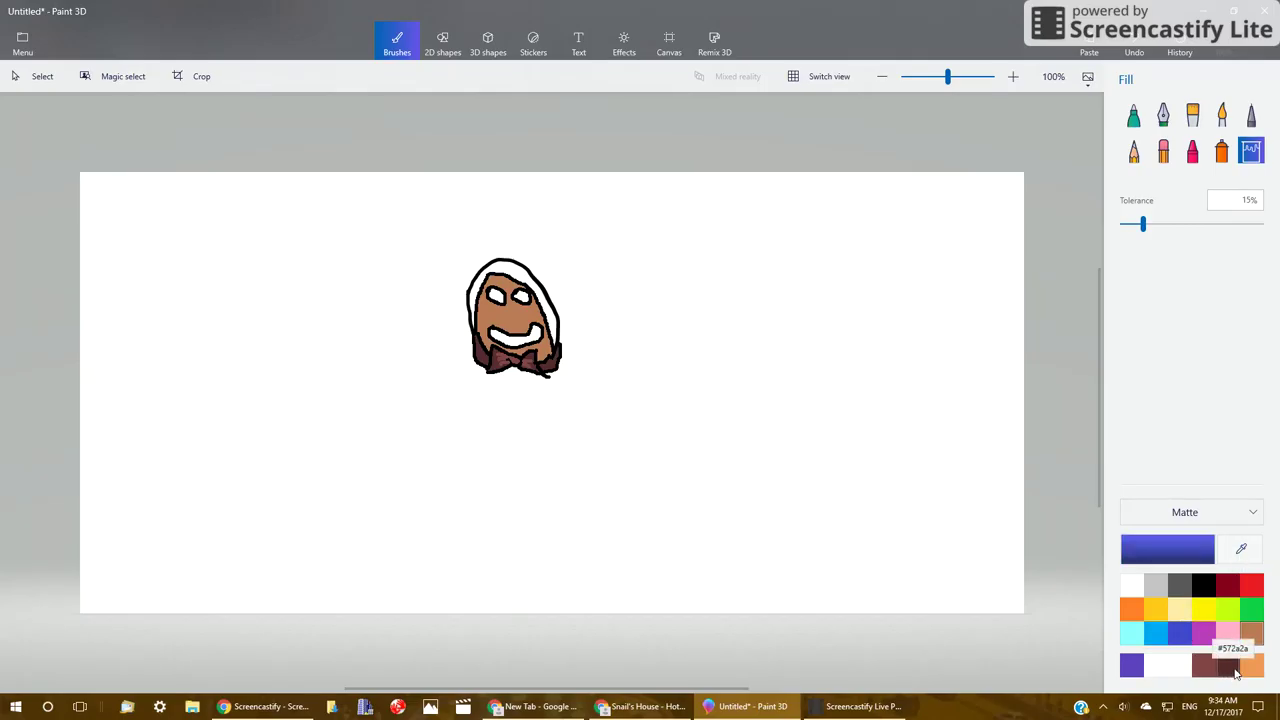
{"action": "left_click", "coordinate": [1180, 608]}
{"action": "left_click", "coordinate": [1228, 608]}
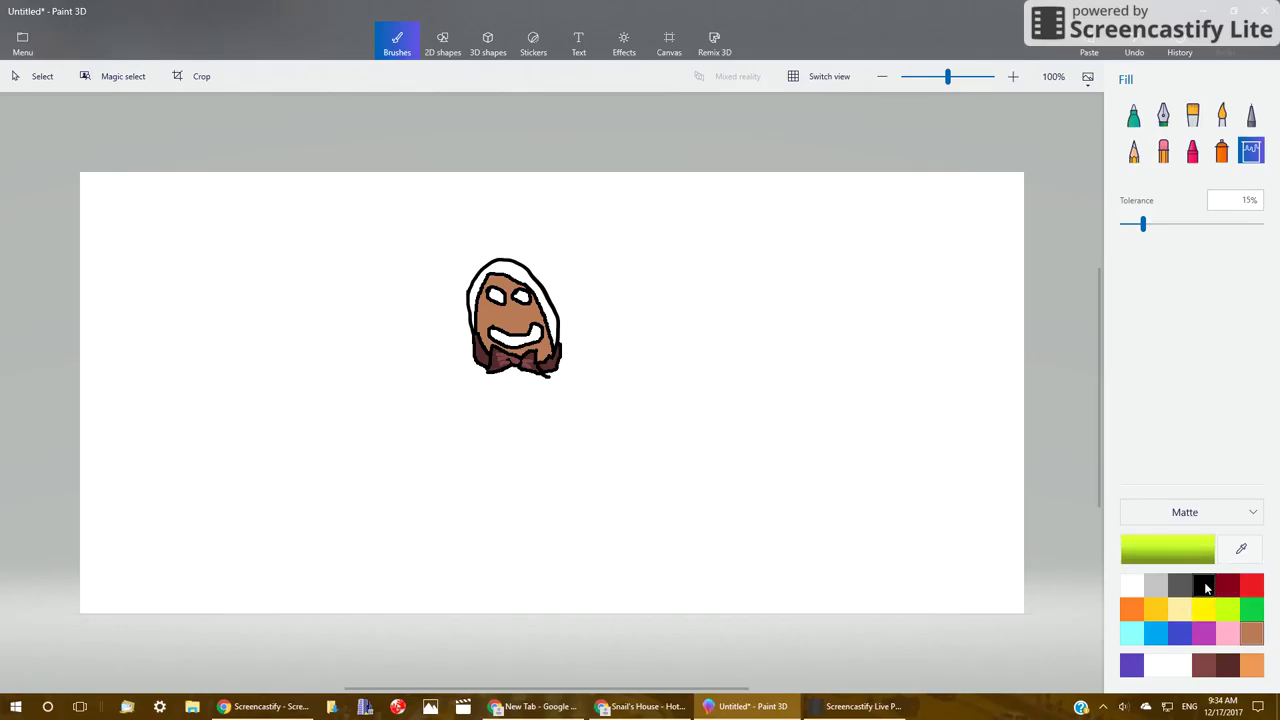
{"action": "left_click", "coordinate": [1140, 618]}
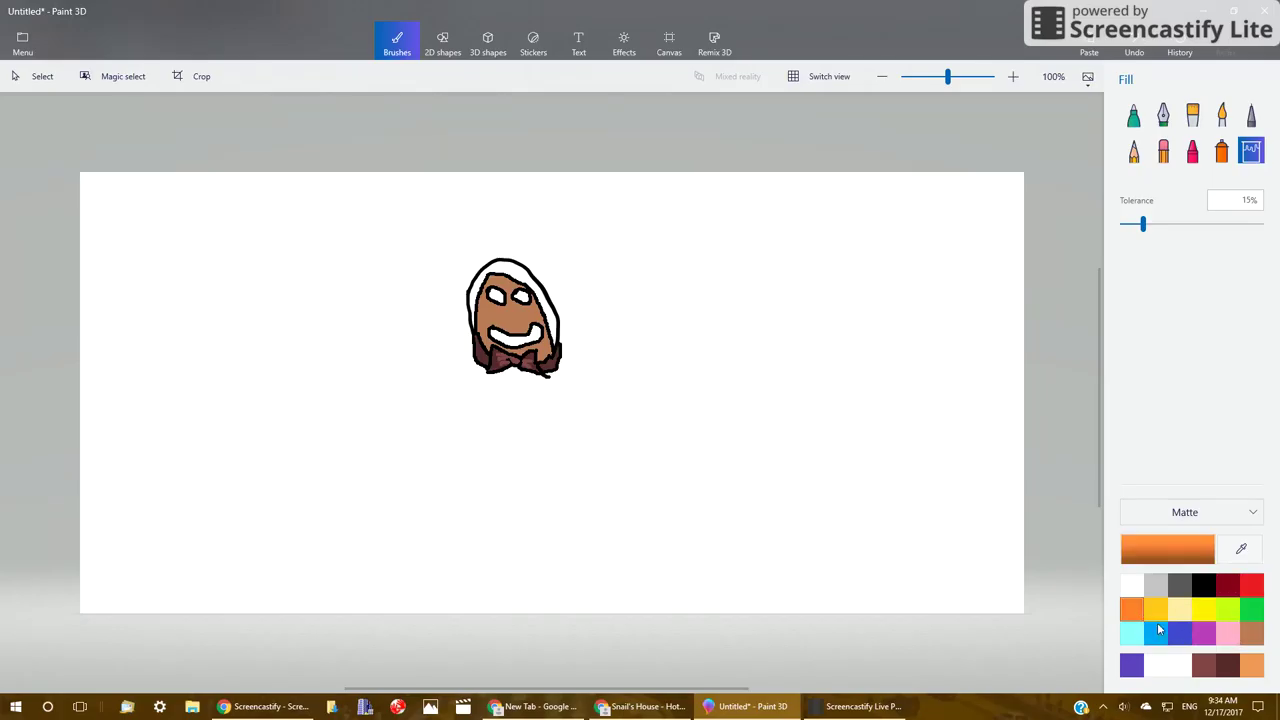
{"action": "left_click", "coordinate": [1228, 632]}
{"action": "left_click", "coordinate": [1247, 638]}
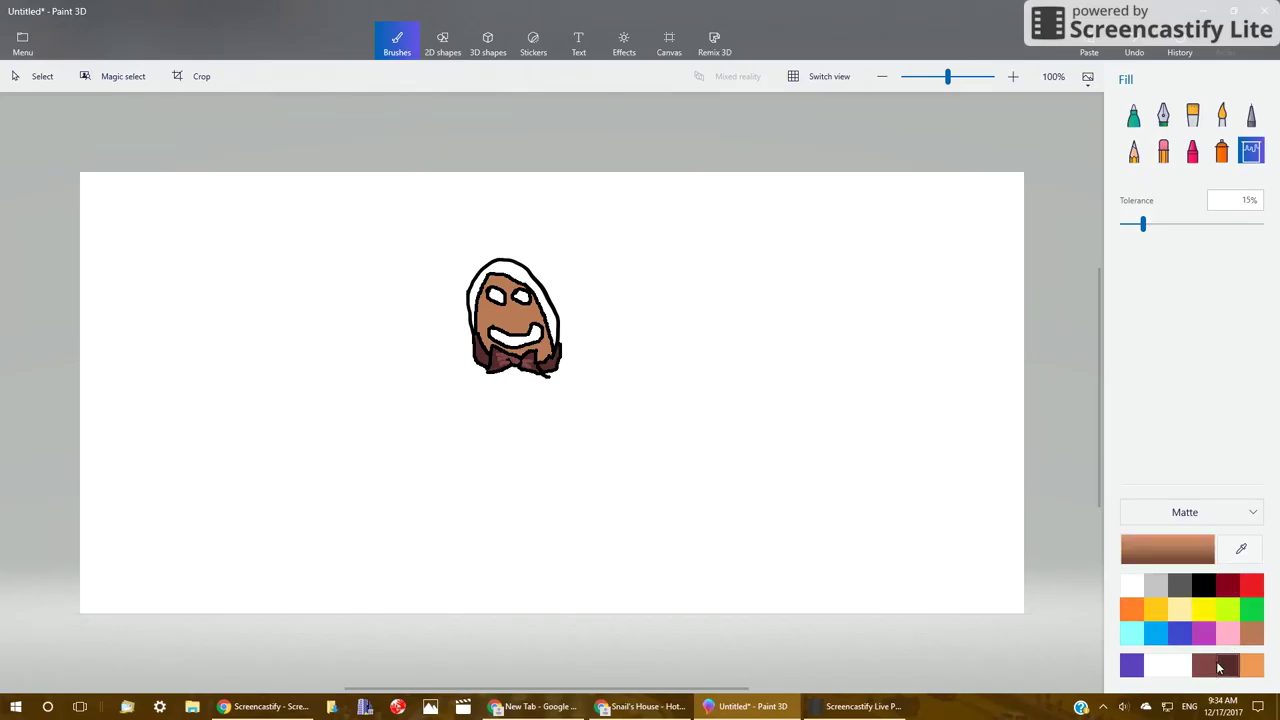
{"action": "left_click", "coordinate": [1211, 661]}
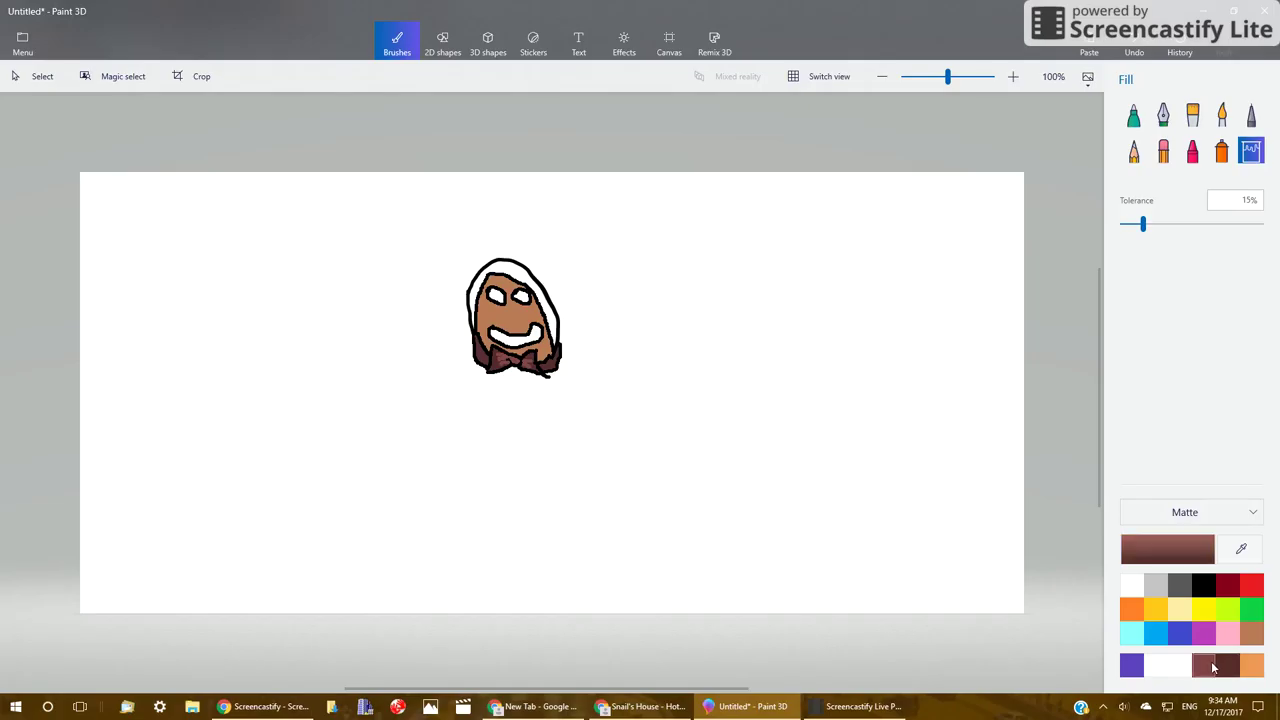
{"action": "left_click", "coordinate": [1241, 548]}
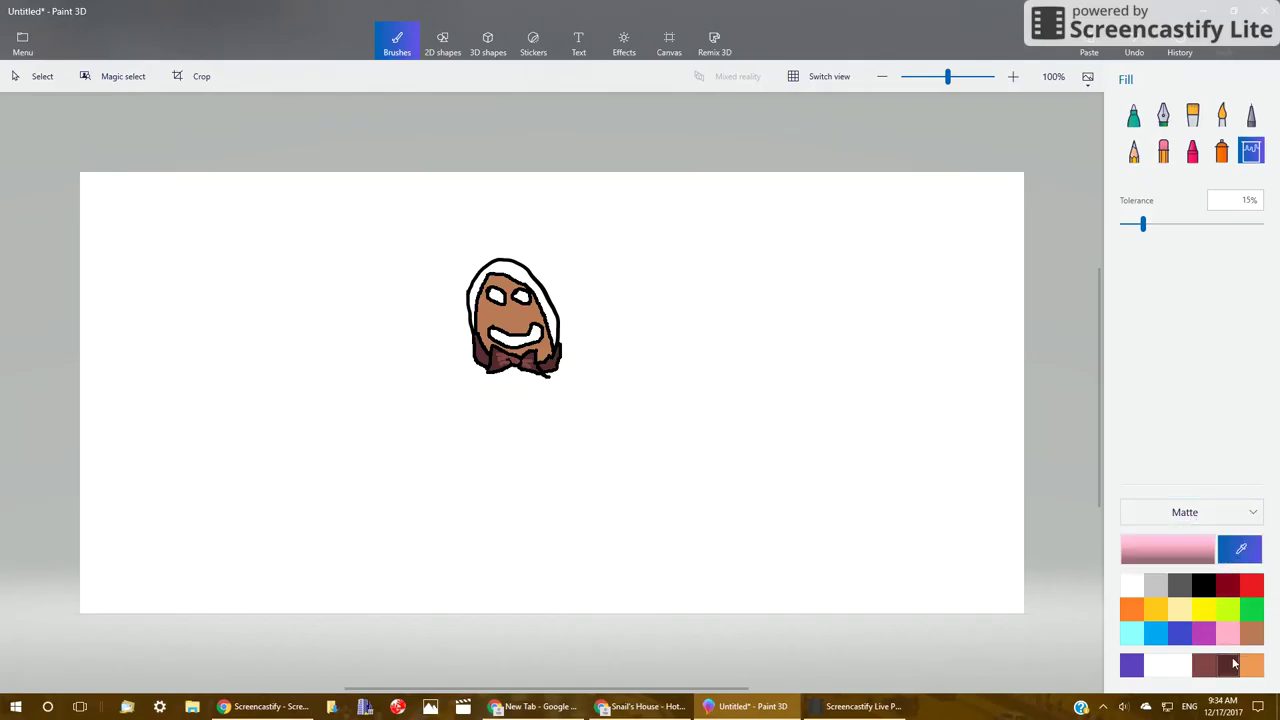
{"action": "left_click", "coordinate": [1229, 663]}
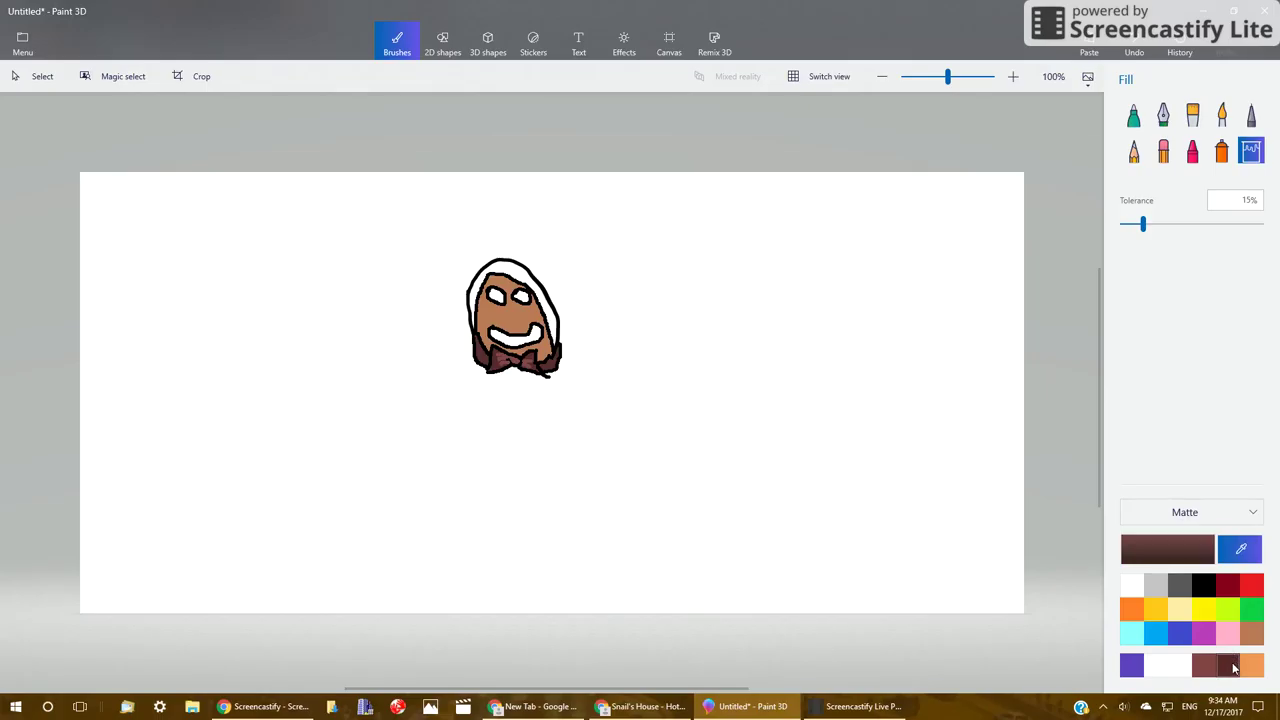
{"action": "left_click", "coordinate": [1167, 548]}
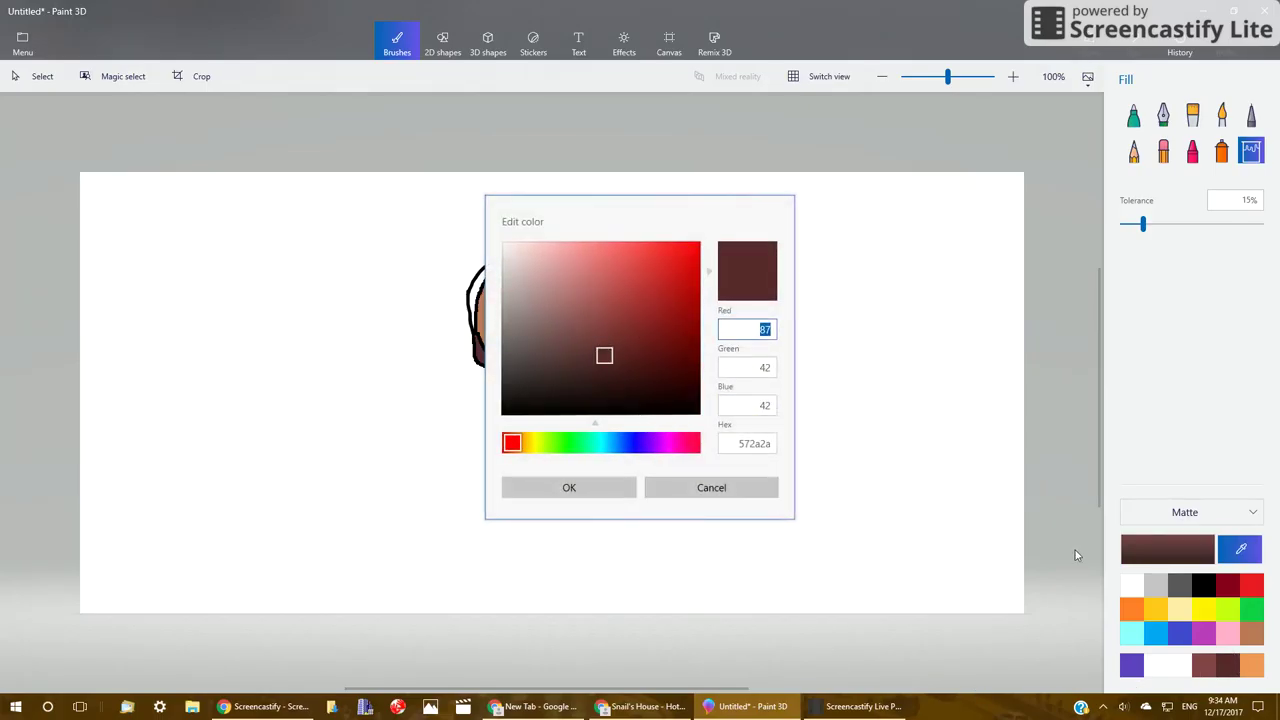
{"action": "left_click", "coordinate": [768, 491]}
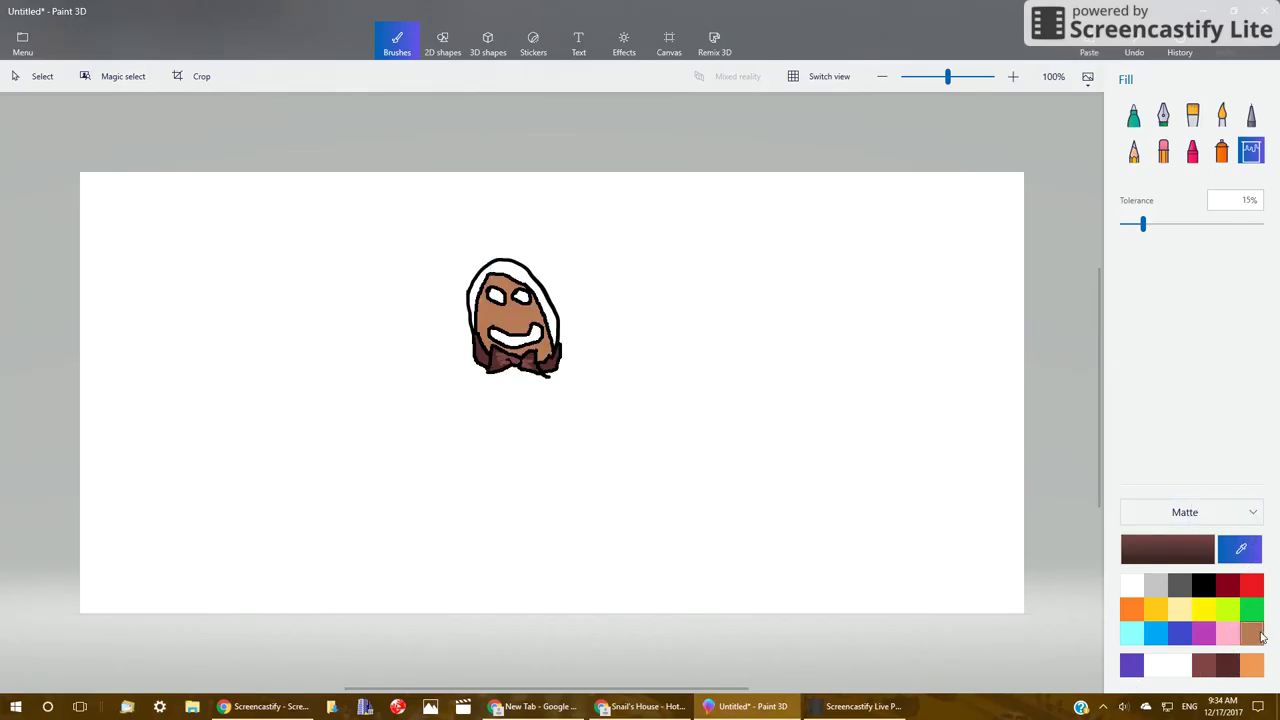
Change the custom orange swatch into a darker, muted brown by adjusting its hue and shade.
{"action": "double_click", "coordinate": [1253, 666]}
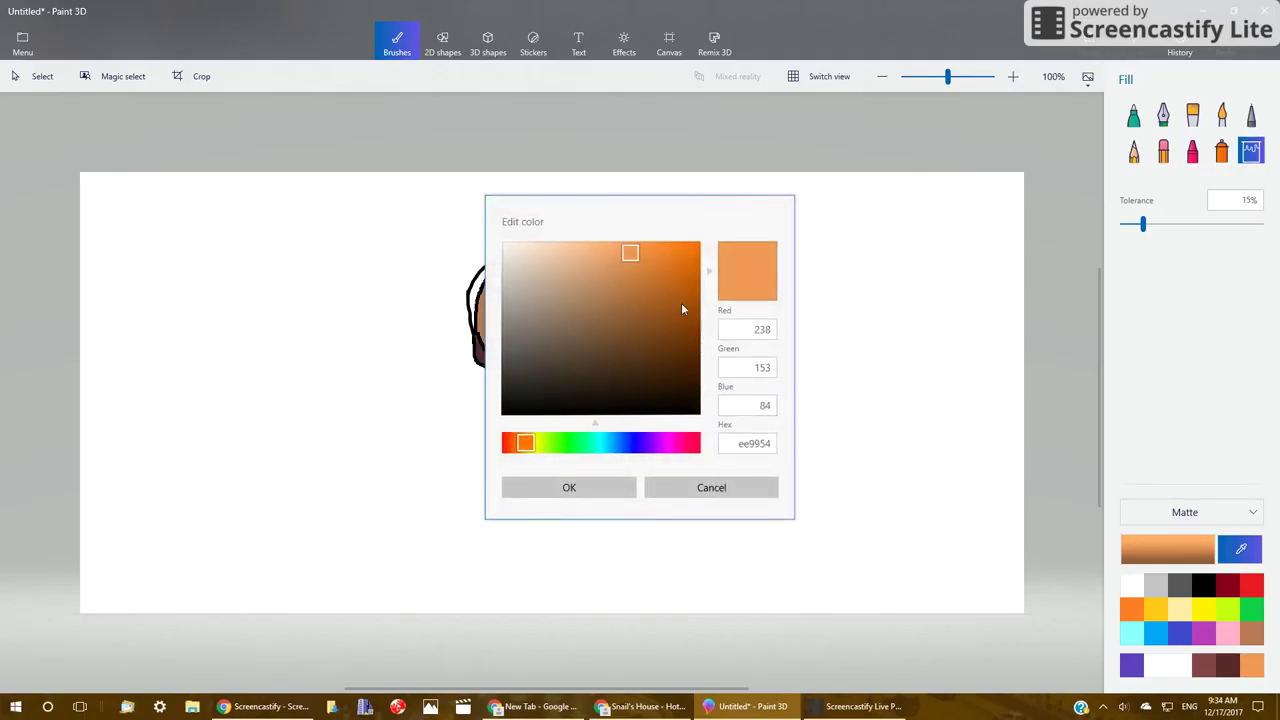
{"action": "left_click_drag", "start_coordinate": [526, 443], "coordinate": [517, 443]}
{"action": "left_click", "coordinate": [528, 446]}
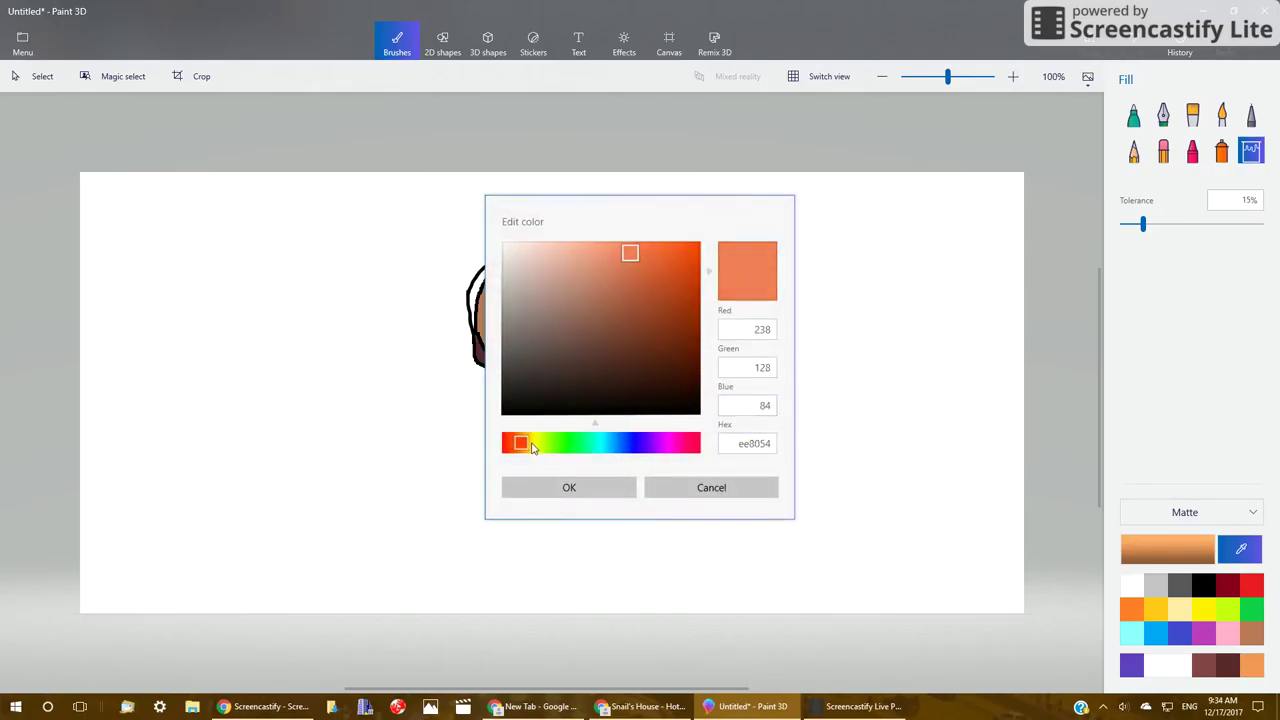
{"action": "mouse_move", "coordinate": [629, 269]}
{"action": "left_mouse_down"}
{"action": "mouse_move", "coordinate": [616, 344]}
{"action": "mouse_move", "coordinate": [626, 366]}
{"action": "mouse_move", "coordinate": [609, 360]}
{"action": "mouse_move", "coordinate": [615, 323]}
{"action": "left_mouse_up"}
{"action": "left_click", "coordinate": [587, 487]}
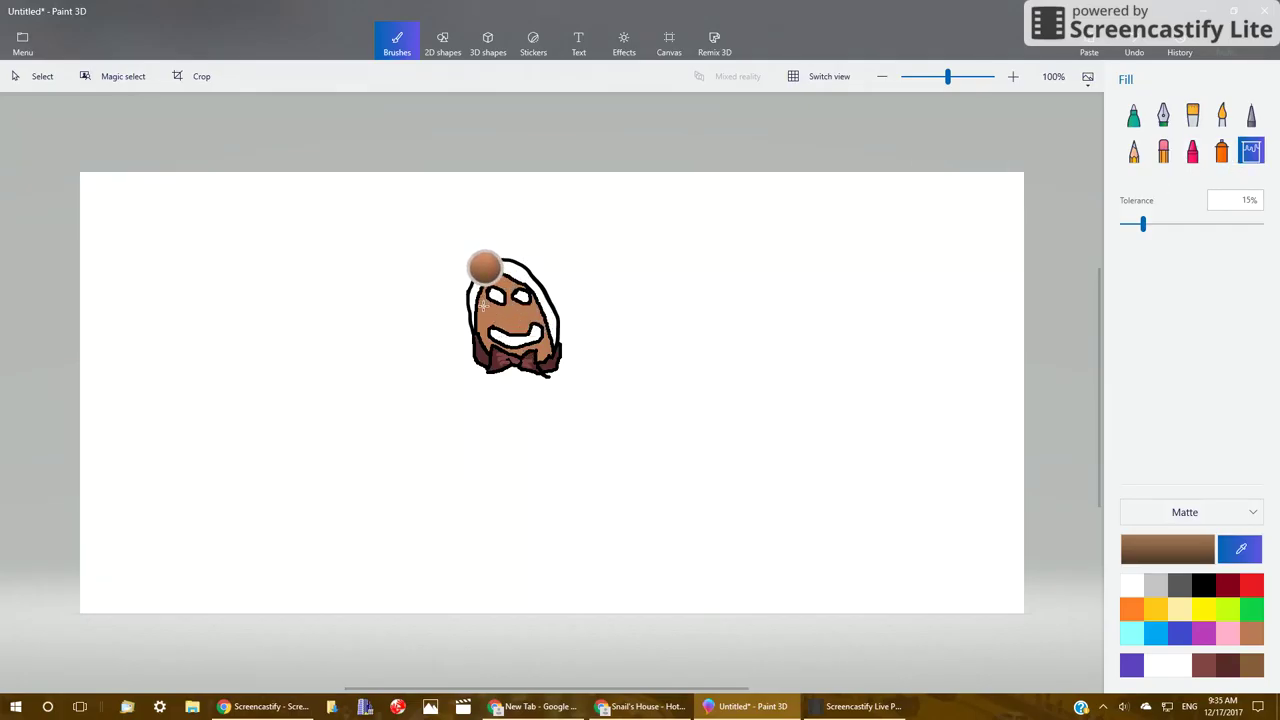
Try light brown and the new darker brown as fills for the band around the face, undoing each one.
{"action": "left_click", "coordinate": [486, 332]}
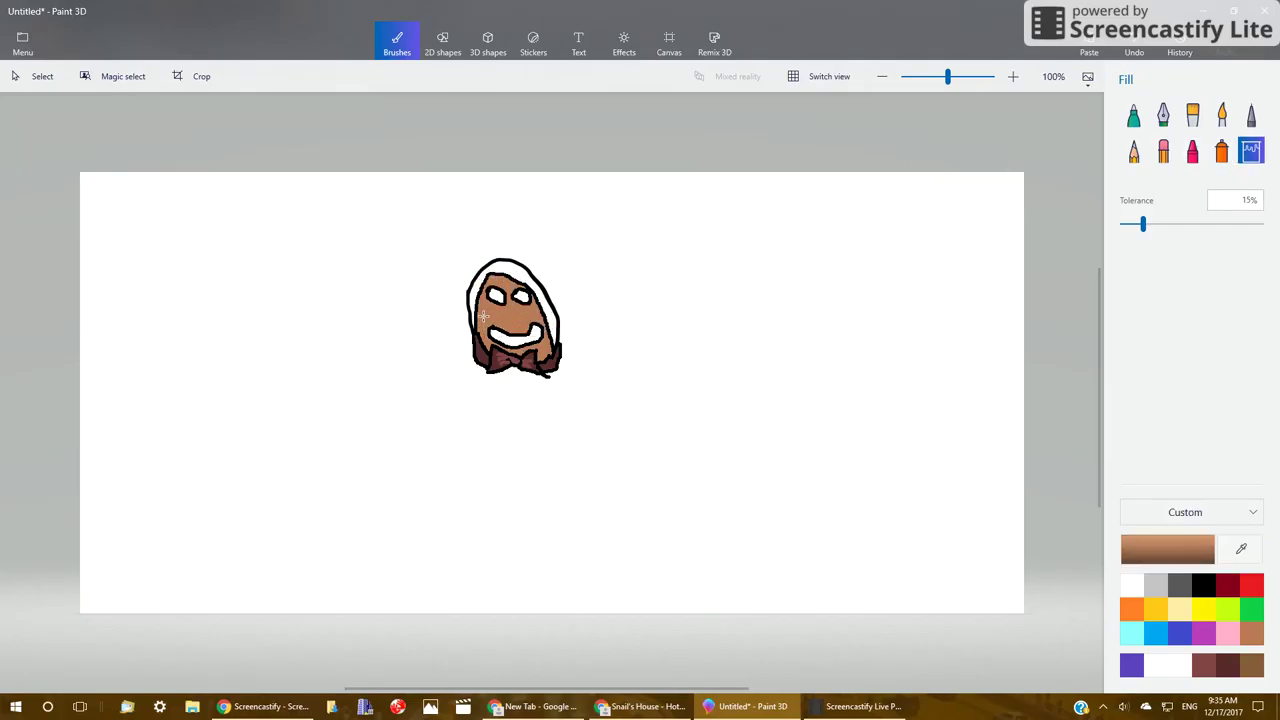
{"action": "left_click", "coordinate": [519, 264]}
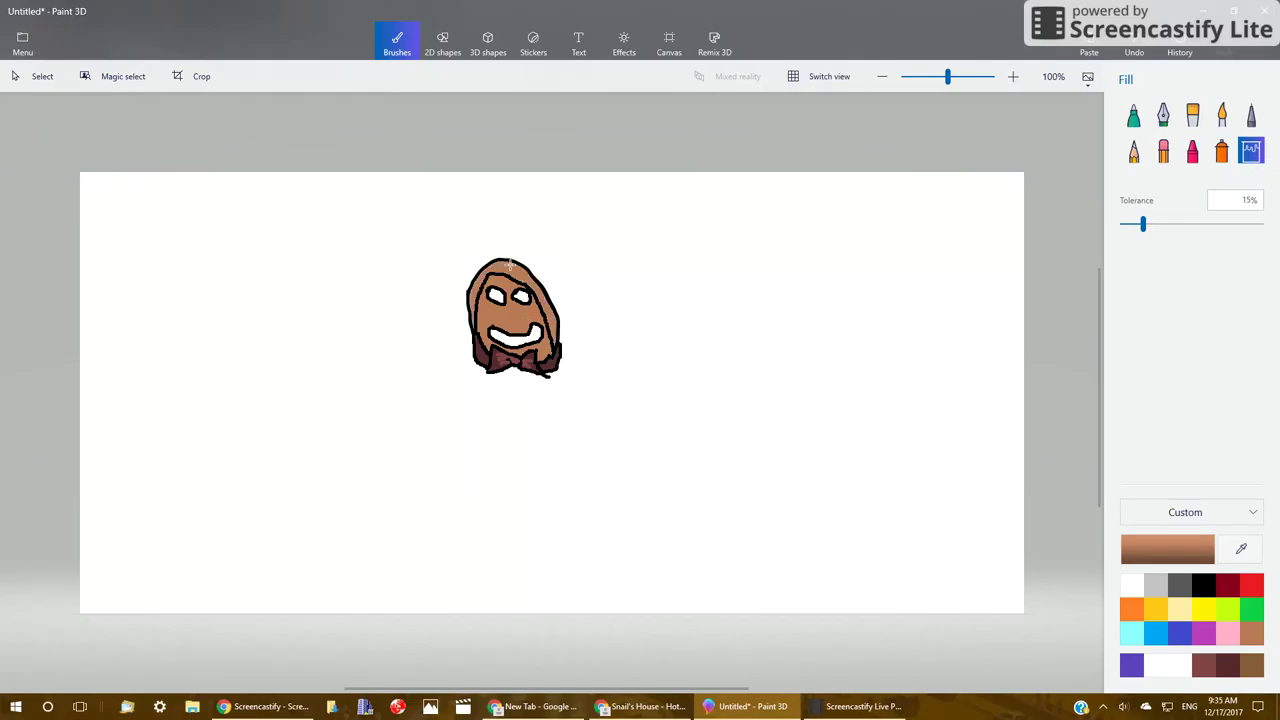
{"action": "left_click", "coordinate": [1134, 46]}
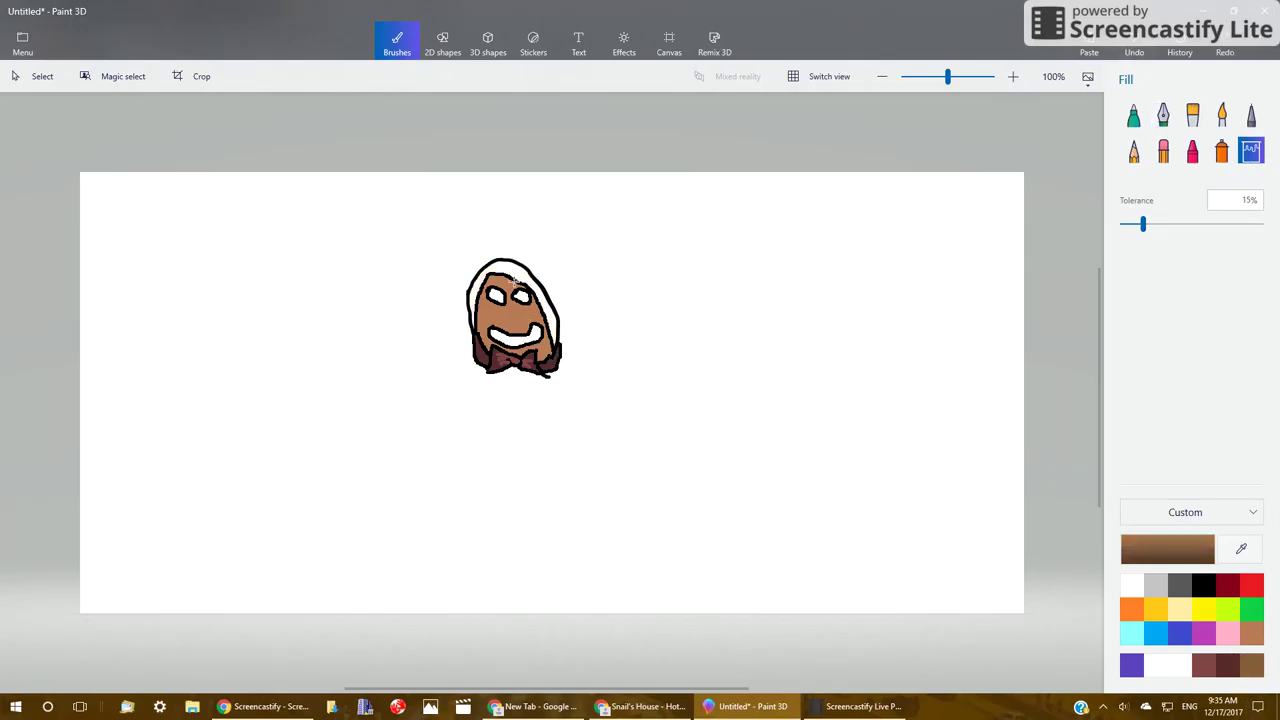
{"action": "left_click", "coordinate": [502, 271]}
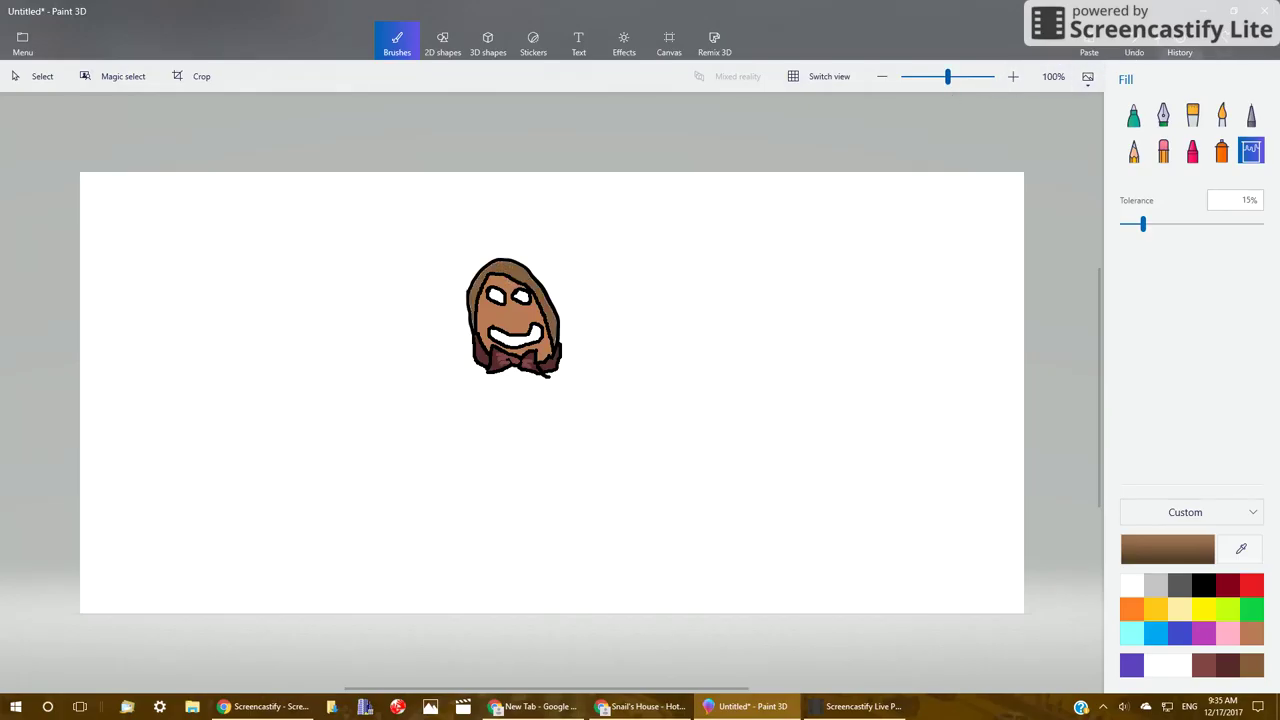
{"action": "key", "text": "ctrl+z"}
Fill the face with the darker brown and the band around it with light brown.
{"action": "left_click", "coordinate": [501, 323]}
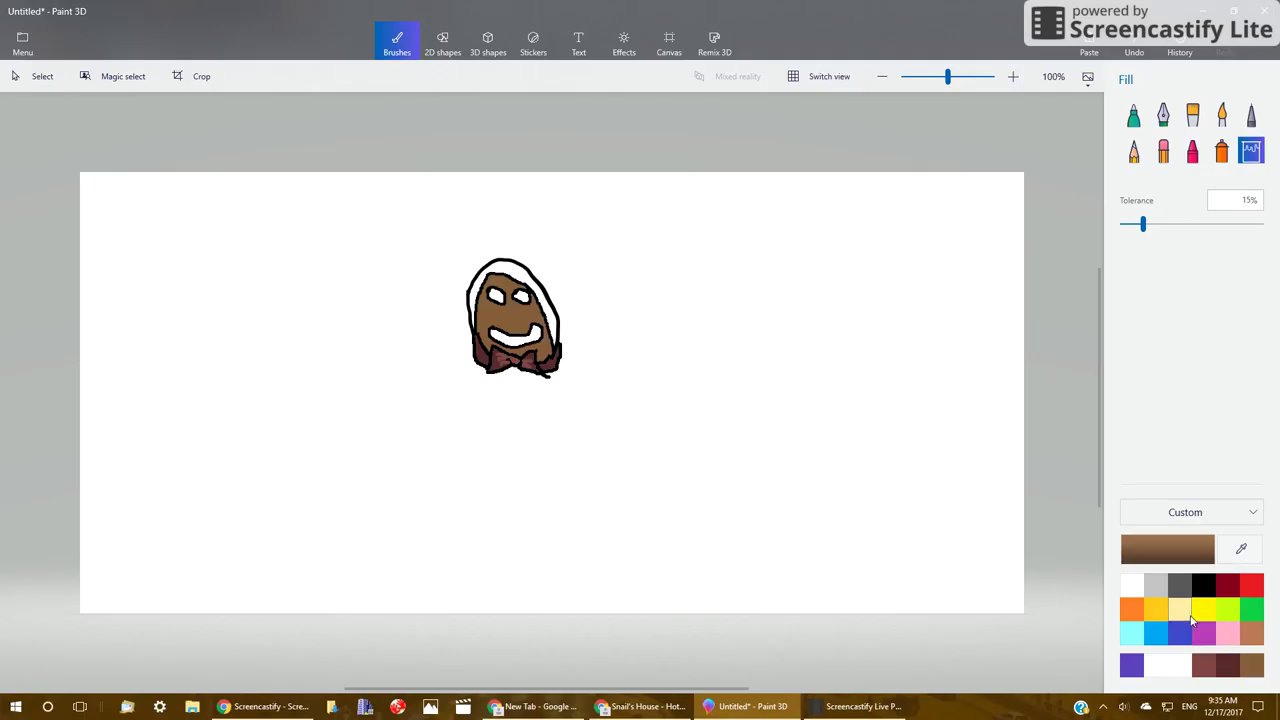
{"action": "left_click", "coordinate": [1252, 633]}
{"action": "left_click", "coordinate": [516, 270]}
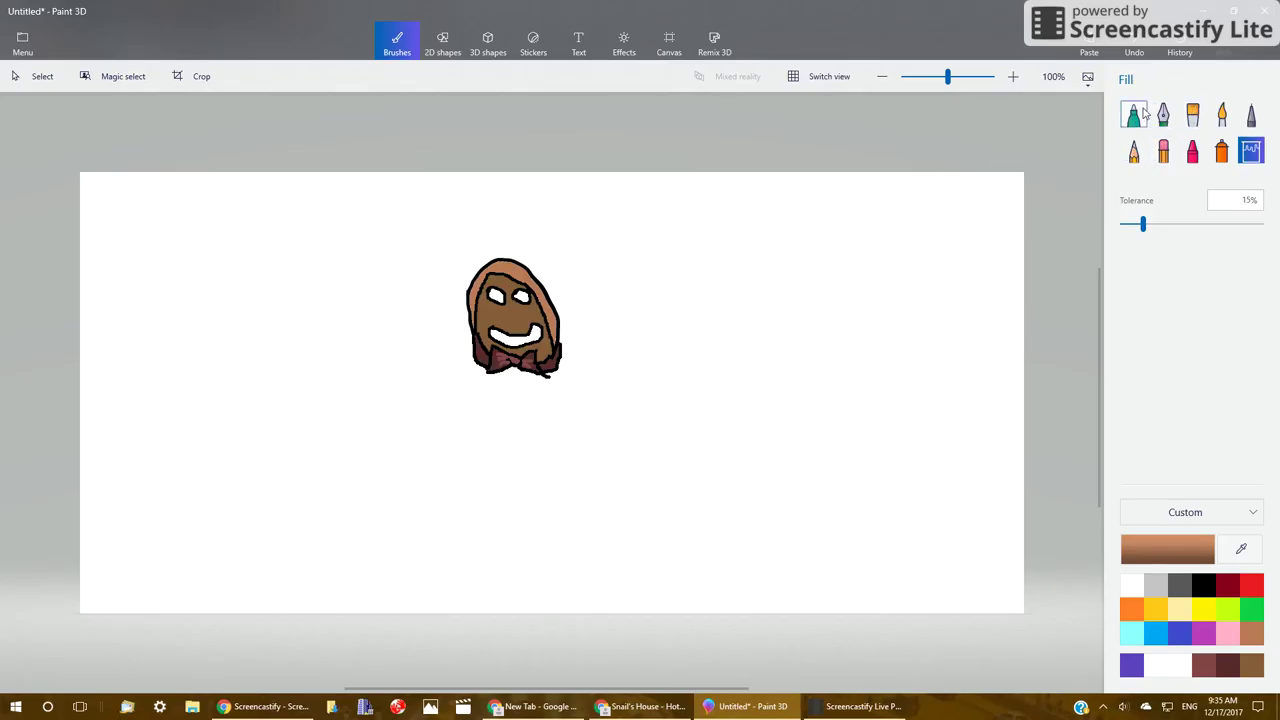
Draw the word "HAPPY" in black outlined letters beside the head, using the Pixel pen at 5px.
{"action": "left_click", "coordinate": [1251, 116]}
{"action": "left_click", "coordinate": [1205, 583]}
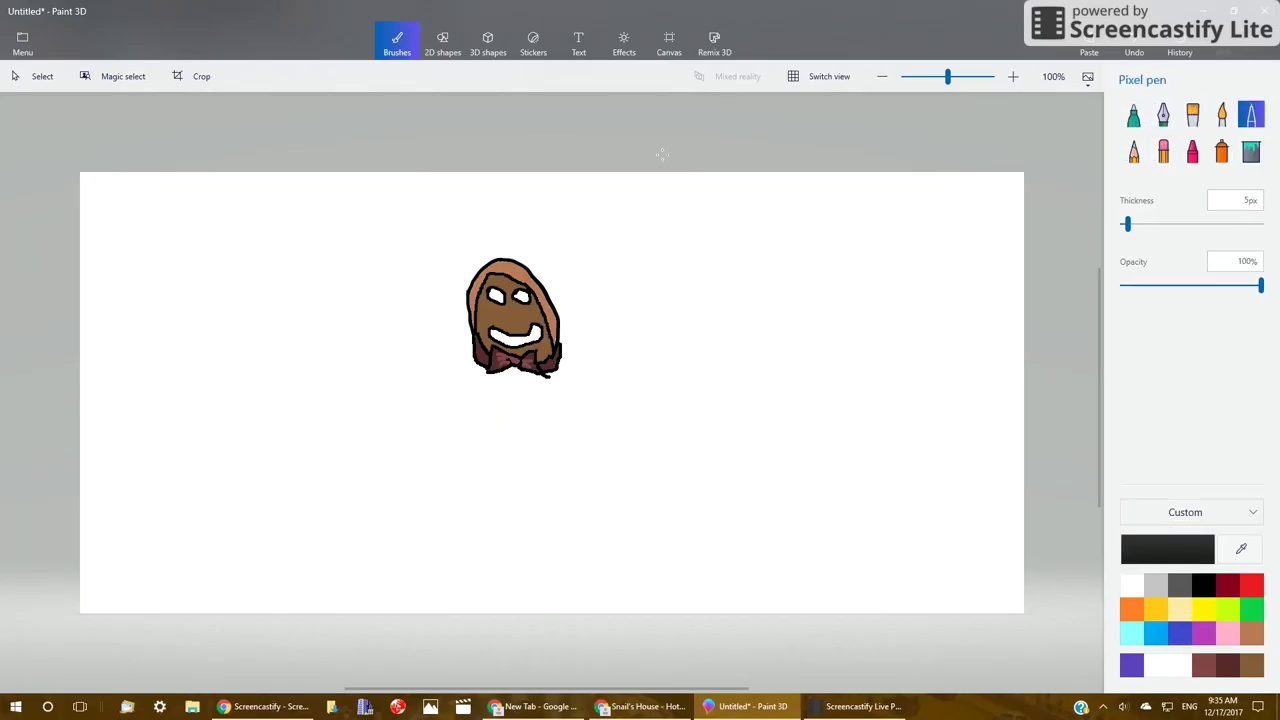
{"action": "mouse_move", "coordinate": [608, 190]}
{"action": "left_mouse_down"}
{"action": "mouse_move", "coordinate": [602, 252]}
{"action": "mouse_move", "coordinate": [617, 264]}
{"action": "mouse_move", "coordinate": [640, 231]}
{"action": "mouse_move", "coordinate": [647, 262]}
{"action": "mouse_move", "coordinate": [663, 263]}
{"action": "mouse_move", "coordinate": [664, 191]}
{"action": "mouse_move", "coordinate": [608, 186]}
{"action": "left_mouse_up"}
{"action": "mouse_move", "coordinate": [676, 254]}
{"action": "left_mouse_down"}
{"action": "mouse_move", "coordinate": [710, 204]}
{"action": "mouse_move", "coordinate": [720, 242]}
{"action": "mouse_move", "coordinate": [708, 256]}
{"action": "mouse_move", "coordinate": [694, 230]}
{"action": "mouse_move", "coordinate": [685, 256]}
{"action": "mouse_move", "coordinate": [698, 208]}
{"action": "mouse_move", "coordinate": [736, 220]}
{"action": "mouse_move", "coordinate": [731, 247]}
{"action": "mouse_move", "coordinate": [740, 200]}
{"action": "mouse_move", "coordinate": [740, 250]}
{"action": "mouse_move", "coordinate": [743, 222]}
{"action": "mouse_move", "coordinate": [779, 210]}
{"action": "mouse_move", "coordinate": [742, 198]}
{"action": "left_mouse_up"}
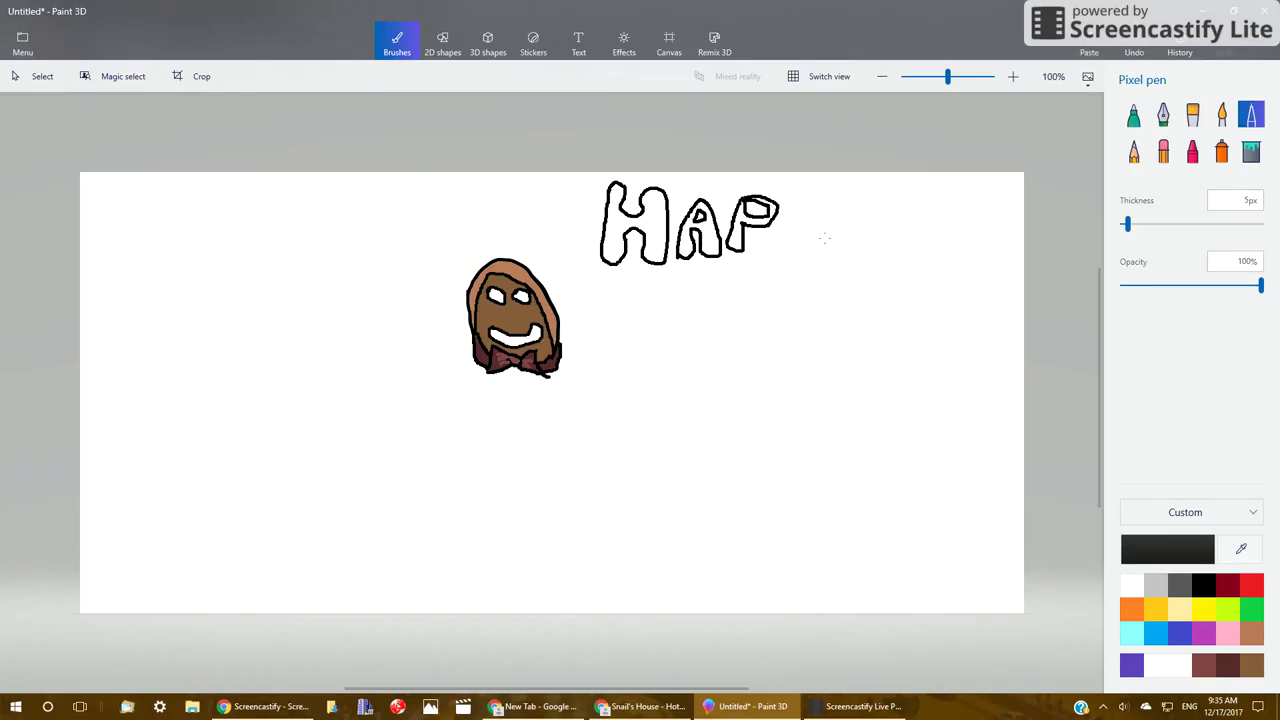
{"action": "mouse_move", "coordinate": [788, 206]}
{"action": "left_mouse_down"}
{"action": "mouse_move", "coordinate": [797, 249]}
{"action": "mouse_move", "coordinate": [792, 198]}
{"action": "mouse_move", "coordinate": [817, 209]}
{"action": "mouse_move", "coordinate": [793, 218]}
{"action": "mouse_move", "coordinate": [801, 253]}
{"action": "mouse_move", "coordinate": [797, 205]}
{"action": "mouse_move", "coordinate": [840, 252]}
{"action": "mouse_move", "coordinate": [851, 184]}
{"action": "mouse_move", "coordinate": [841, 205]}
{"action": "mouse_move", "coordinate": [821, 185]}
{"action": "mouse_move", "coordinate": [841, 214]}
{"action": "left_mouse_up"}
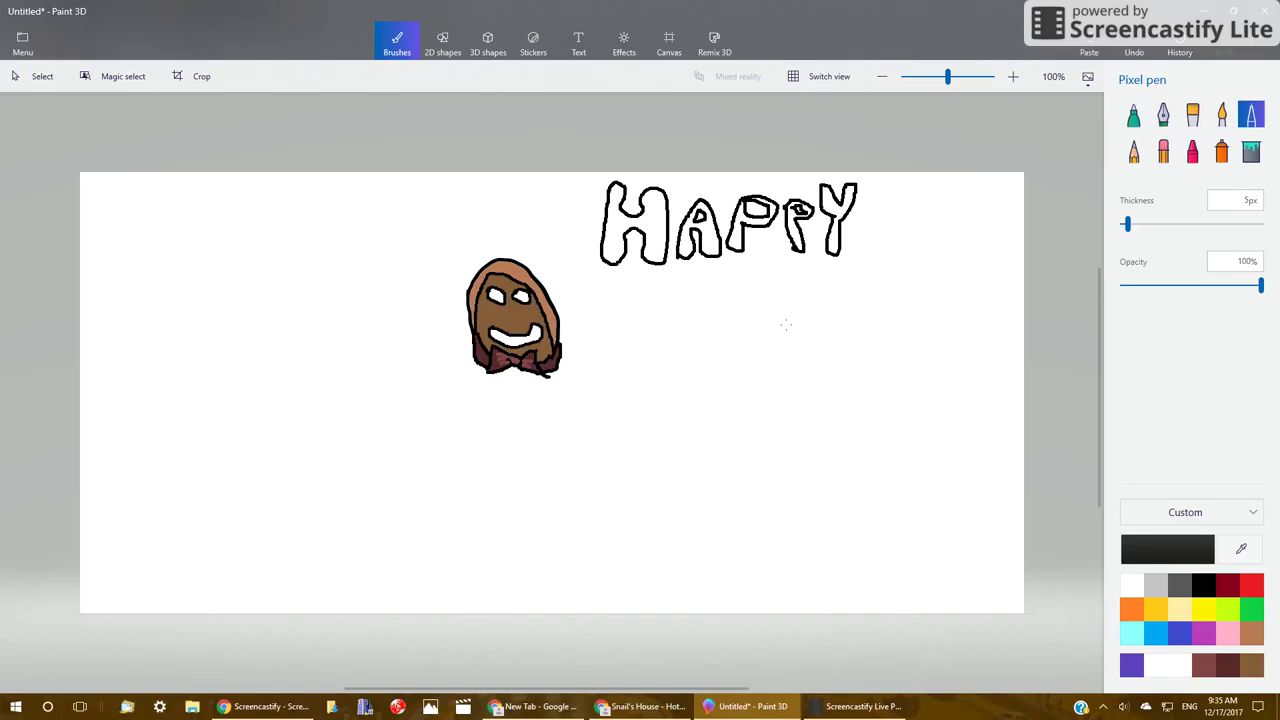
Draw "JAMAALI" in black outlined letters below "HAPPY", extending to the right edge of the canvas.
{"action": "mouse_move", "coordinate": [632, 283]}
{"action": "left_mouse_down"}
{"action": "mouse_move", "coordinate": [649, 348]}
{"action": "mouse_move", "coordinate": [601, 331]}
{"action": "mouse_move", "coordinate": [607, 360]}
{"action": "mouse_move", "coordinate": [652, 366]}
{"action": "mouse_move", "coordinate": [676, 343]}
{"action": "mouse_move", "coordinate": [665, 307]}
{"action": "mouse_move", "coordinate": [694, 299]}
{"action": "mouse_move", "coordinate": [678, 276]}
{"action": "mouse_move", "coordinate": [646, 279]}
{"action": "left_mouse_up"}
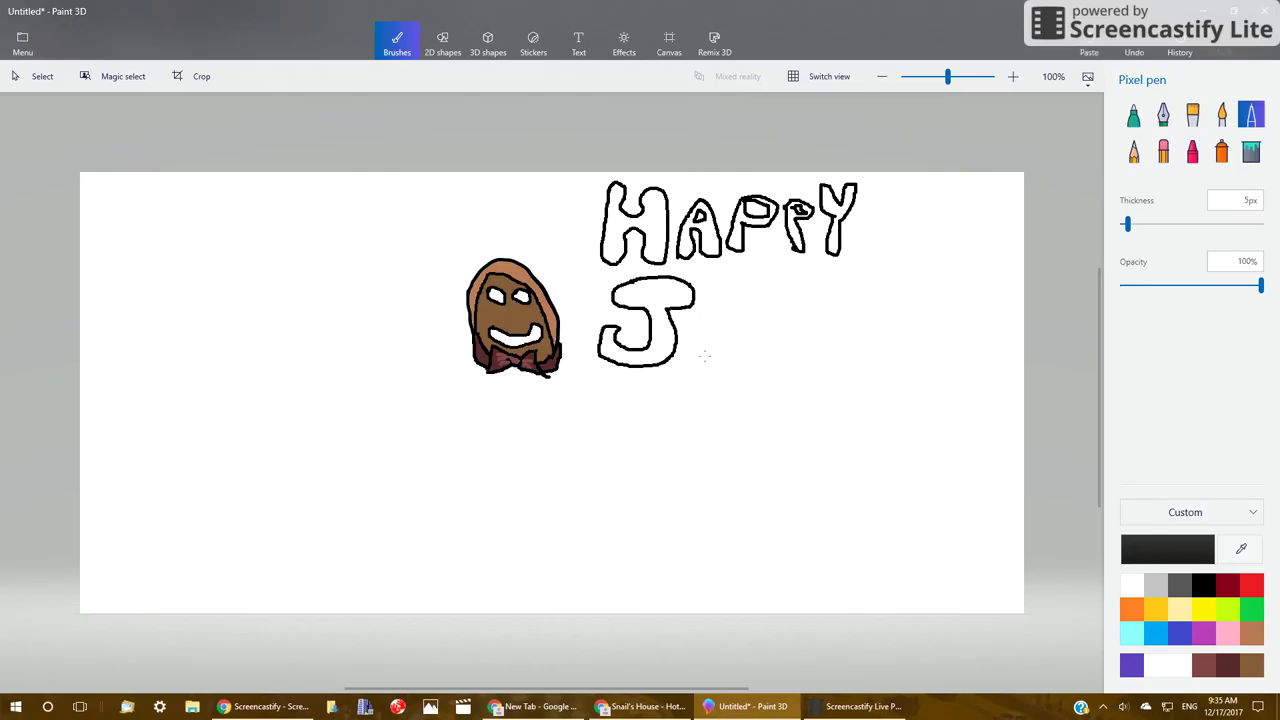
{"action": "mouse_move", "coordinate": [713, 303]}
{"action": "left_mouse_down"}
{"action": "mouse_move", "coordinate": [715, 352]}
{"action": "mouse_move", "coordinate": [725, 316]}
{"action": "mouse_move", "coordinate": [746, 345]}
{"action": "mouse_move", "coordinate": [751, 317]}
{"action": "mouse_move", "coordinate": [730, 278]}
{"action": "mouse_move", "coordinate": [715, 315]}
{"action": "left_mouse_up"}
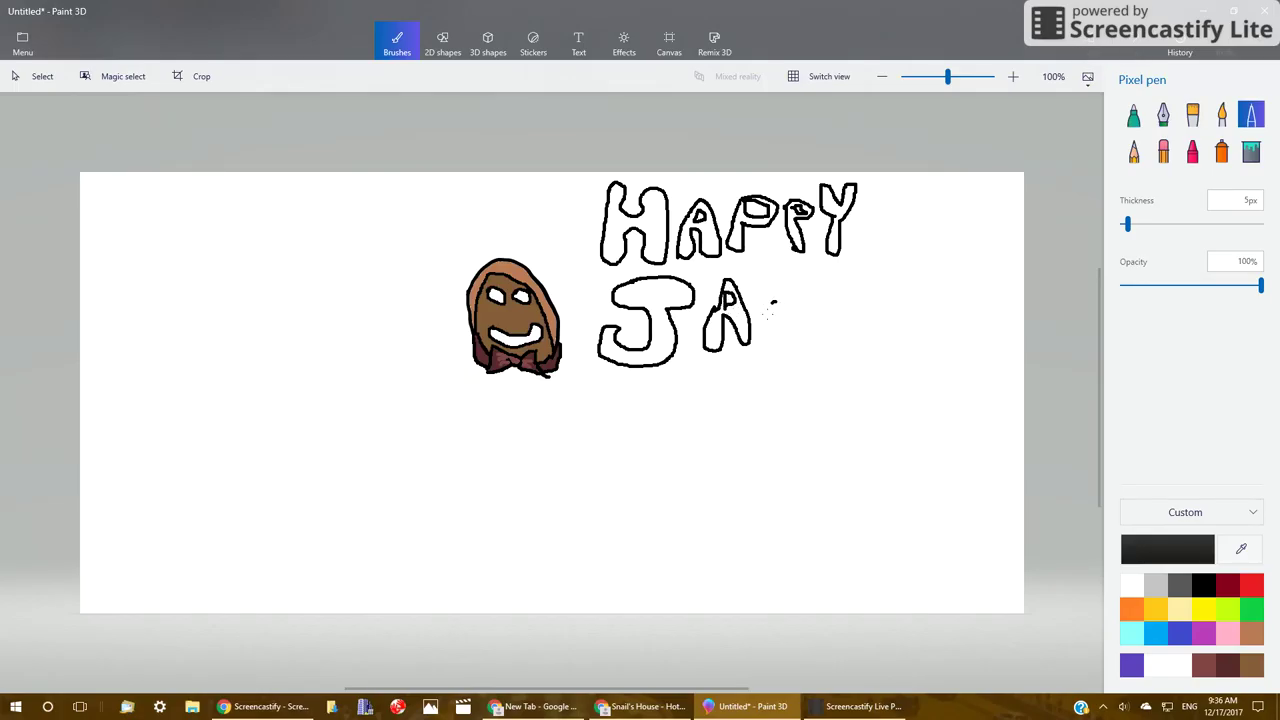
{"action": "mouse_move", "coordinate": [762, 304]}
{"action": "left_mouse_down"}
{"action": "mouse_move", "coordinate": [766, 338]}
{"action": "mouse_move", "coordinate": [788, 340]}
{"action": "left_mouse_up"}
{"action": "mouse_move", "coordinate": [808, 333]}
{"action": "left_mouse_down"}
{"action": "mouse_move", "coordinate": [773, 298]}
{"action": "mouse_move", "coordinate": [825, 318]}
{"action": "mouse_move", "coordinate": [831, 343]}
{"action": "mouse_move", "coordinate": [849, 312]}
{"action": "mouse_move", "coordinate": [879, 345]}
{"action": "mouse_move", "coordinate": [881, 320]}
{"action": "mouse_move", "coordinate": [848, 279]}
{"action": "mouse_move", "coordinate": [826, 322]}
{"action": "left_mouse_up"}
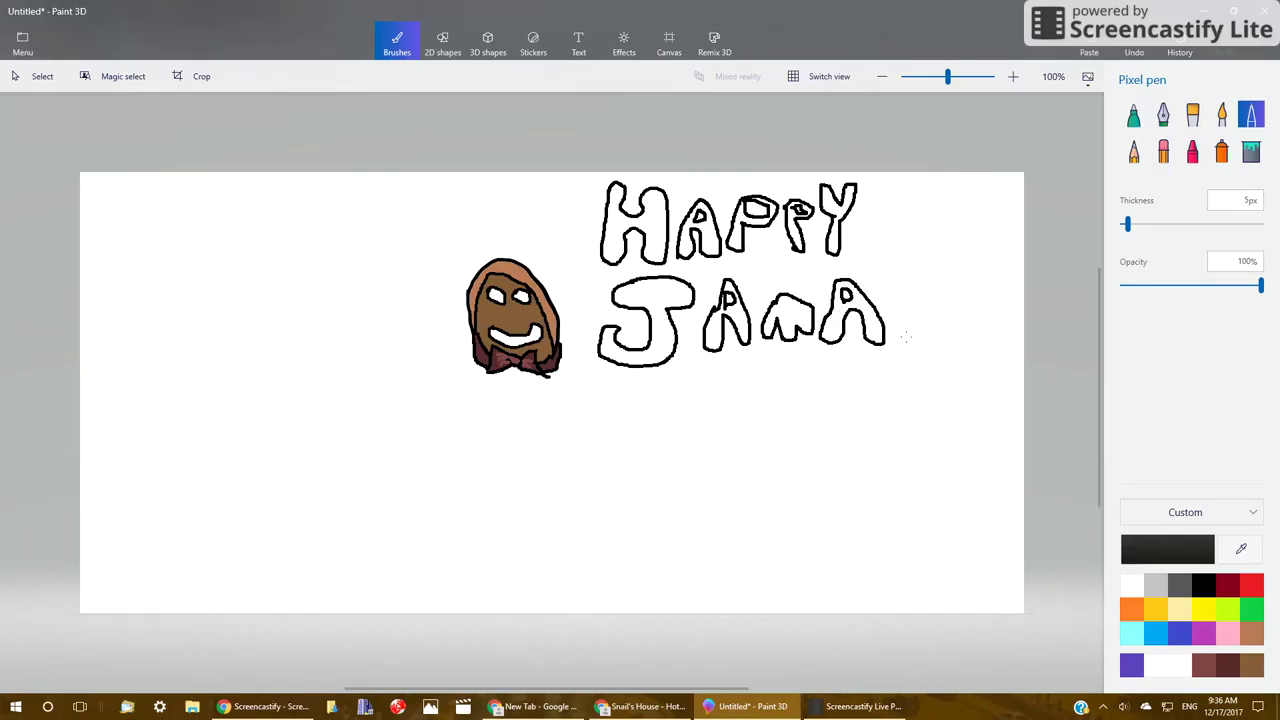
{"action": "mouse_move", "coordinate": [897, 343]}
{"action": "left_mouse_down"}
{"action": "mouse_move", "coordinate": [918, 291]}
{"action": "mouse_move", "coordinate": [926, 353]}
{"action": "mouse_move", "coordinate": [913, 322]}
{"action": "mouse_move", "coordinate": [908, 353]}
{"action": "left_mouse_up"}
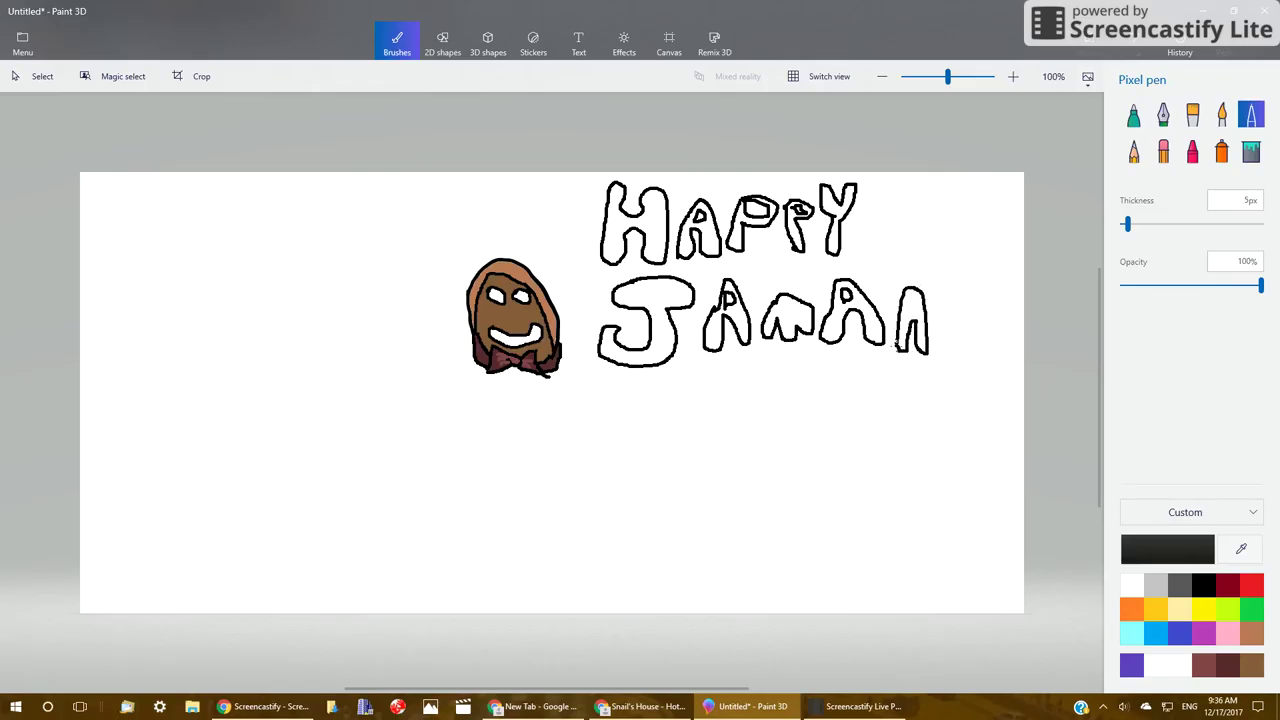
{"action": "mouse_move", "coordinate": [906, 308]}
{"action": "left_mouse_down"}
{"action": "mouse_move", "coordinate": [952, 293]}
{"action": "mouse_move", "coordinate": [934, 351]}
{"action": "mouse_move", "coordinate": [964, 374]}
{"action": "mouse_move", "coordinate": [976, 365]}
{"action": "mouse_move", "coordinate": [949, 343]}
{"action": "mouse_move", "coordinate": [963, 326]}
{"action": "mouse_move", "coordinate": [959, 288]}
{"action": "mouse_move", "coordinate": [990, 295]}
{"action": "mouse_move", "coordinate": [988, 353]}
{"action": "mouse_move", "coordinate": [995, 371]}
{"action": "mouse_move", "coordinate": [1017, 373]}
{"action": "mouse_move", "coordinate": [1010, 299]}
{"action": "left_mouse_up"}
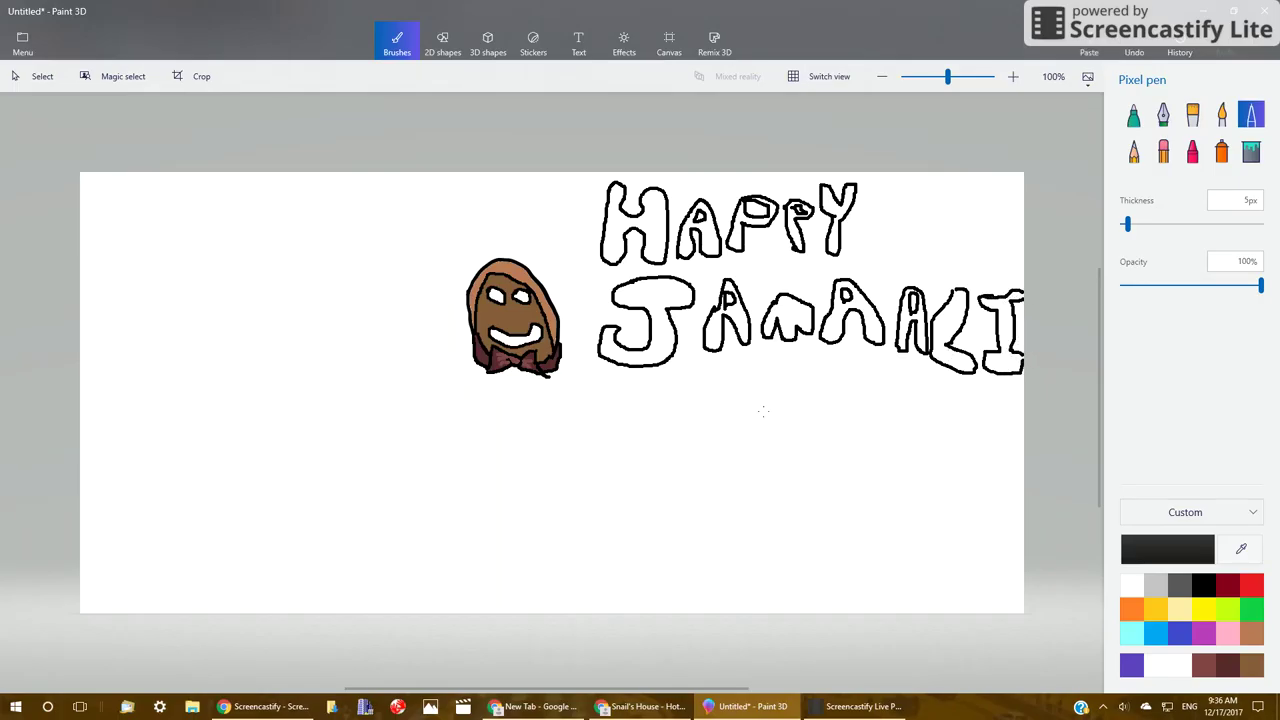
Draw "DAYS!" in black outlined letters as the third line of the greeting.
{"action": "mouse_move", "coordinate": [660, 382]}
{"action": "left_mouse_down"}
{"action": "mouse_move", "coordinate": [671, 429]}
{"action": "mouse_move", "coordinate": [718, 441]}
{"action": "mouse_move", "coordinate": [732, 399]}
{"action": "mouse_move", "coordinate": [677, 371]}
{"action": "mouse_move", "coordinate": [692, 416]}
{"action": "mouse_move", "coordinate": [714, 426]}
{"action": "mouse_move", "coordinate": [719, 413]}
{"action": "mouse_move", "coordinate": [676, 392]}
{"action": "left_mouse_up"}
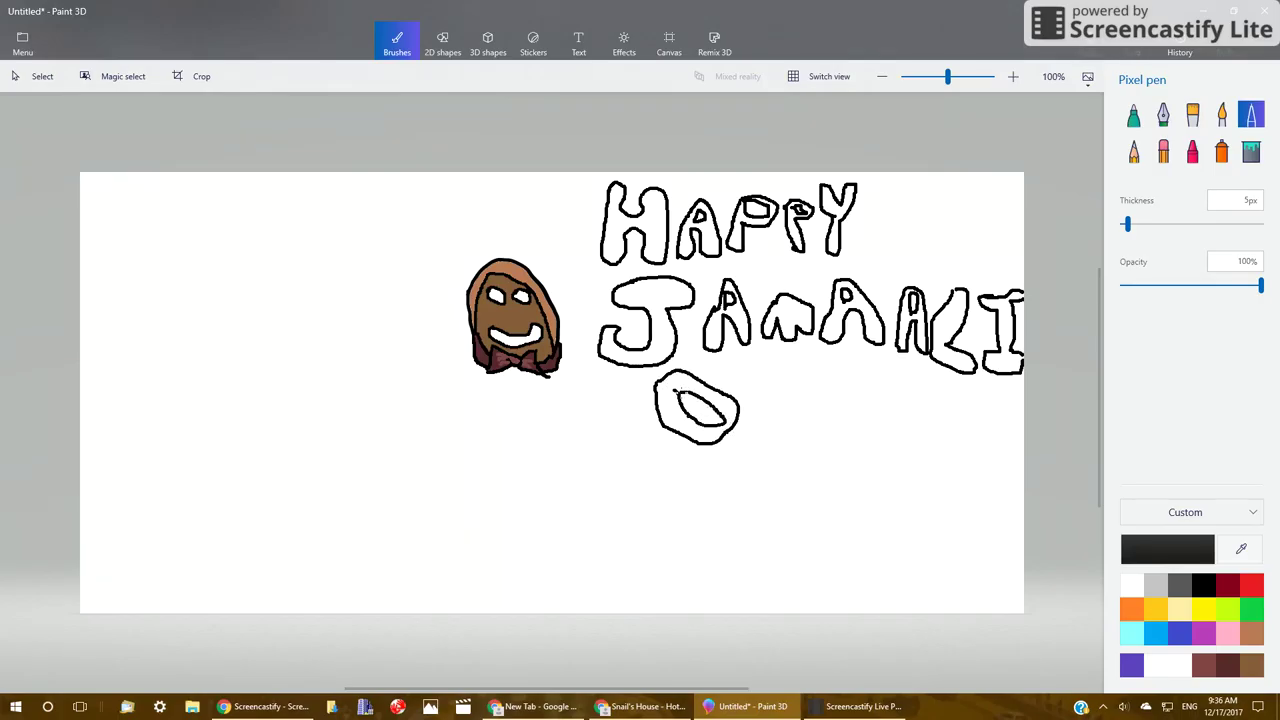
{"action": "mouse_move", "coordinate": [755, 437]}
{"action": "left_mouse_down"}
{"action": "mouse_move", "coordinate": [790, 383]}
{"action": "mouse_move", "coordinate": [813, 451]}
{"action": "mouse_move", "coordinate": [797, 451]}
{"action": "mouse_move", "coordinate": [789, 426]}
{"action": "mouse_move", "coordinate": [757, 453]}
{"action": "mouse_move", "coordinate": [779, 403]}
{"action": "mouse_move", "coordinate": [837, 405]}
{"action": "mouse_move", "coordinate": [843, 468]}
{"action": "mouse_move", "coordinate": [864, 440]}
{"action": "mouse_move", "coordinate": [858, 408]}
{"action": "mouse_move", "coordinate": [880, 357]}
{"action": "mouse_move", "coordinate": [863, 353]}
{"action": "mouse_move", "coordinate": [855, 377]}
{"action": "mouse_move", "coordinate": [835, 347]}
{"action": "mouse_move", "coordinate": [828, 395]}
{"action": "left_mouse_up"}
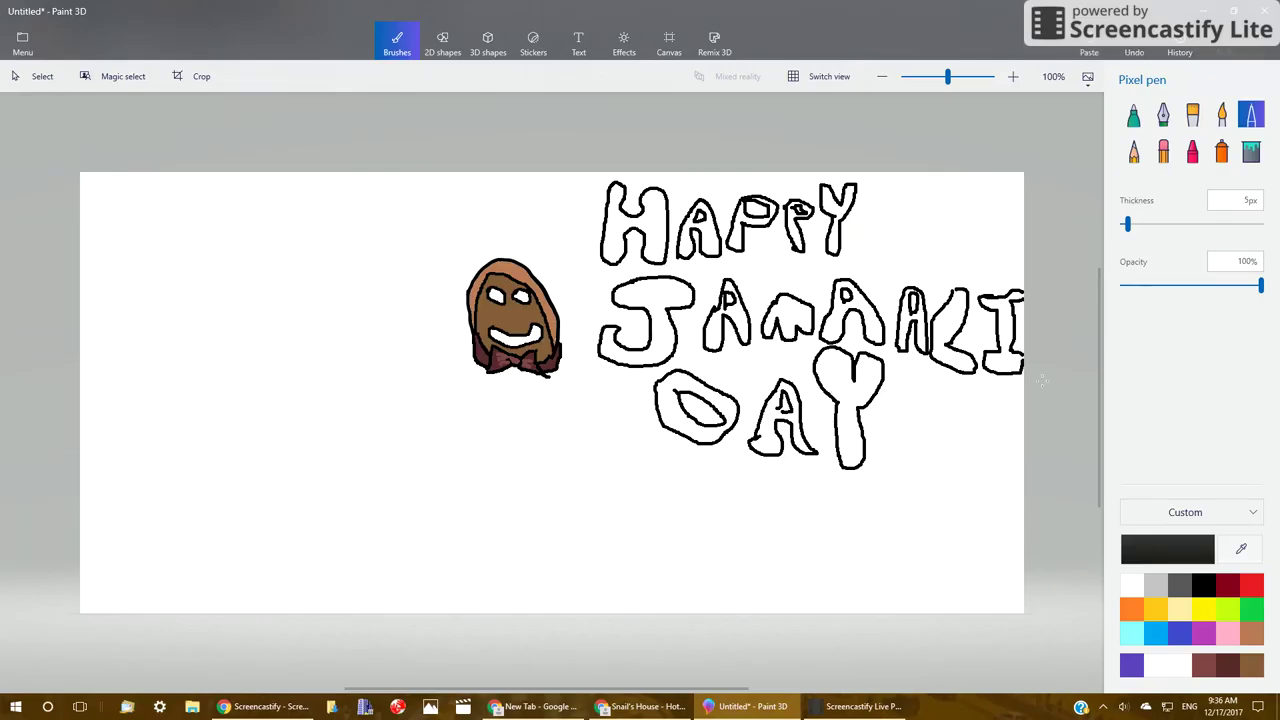
{"action": "mouse_move", "coordinate": [925, 375]}
{"action": "left_mouse_down"}
{"action": "mouse_move", "coordinate": [925, 430]}
{"action": "mouse_move", "coordinate": [899, 455]}
{"action": "mouse_move", "coordinate": [874, 445]}
{"action": "mouse_move", "coordinate": [895, 463]}
{"action": "mouse_move", "coordinate": [962, 386]}
{"action": "left_mouse_up"}
{"action": "left_click_drag", "start_coordinate": [984, 388], "coordinate": [986, 386]}
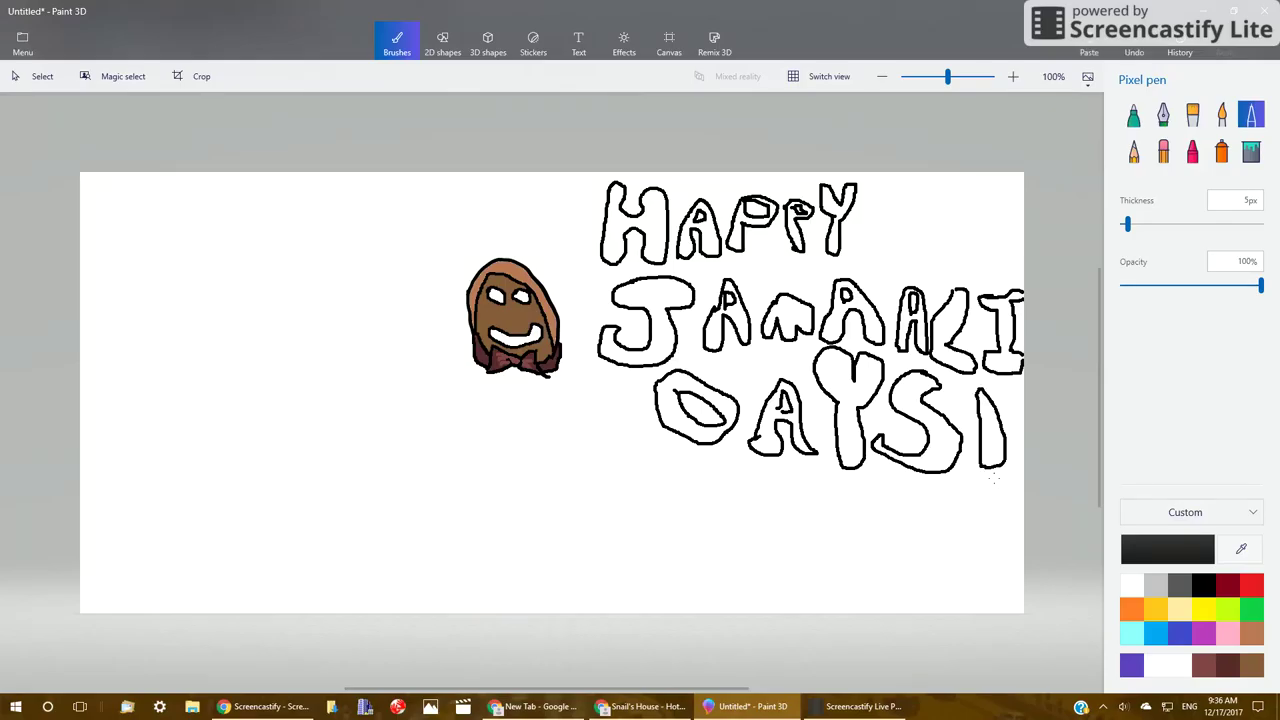
{"action": "mouse_move", "coordinate": [993, 479]}
{"action": "left_mouse_down"}
{"action": "mouse_move", "coordinate": [985, 487]}
{"action": "mouse_move", "coordinate": [993, 480]}
{"action": "left_mouse_up"}
Draw a round black body outline beneath the bow tie, undoing the first attempt at its left side.
{"action": "mouse_move", "coordinate": [468, 362]}
{"action": "left_mouse_down"}
{"action": "mouse_move", "coordinate": [448, 382]}
{"action": "mouse_move", "coordinate": [449, 432]}
{"action": "mouse_move", "coordinate": [467, 444]}
{"action": "left_mouse_up"}
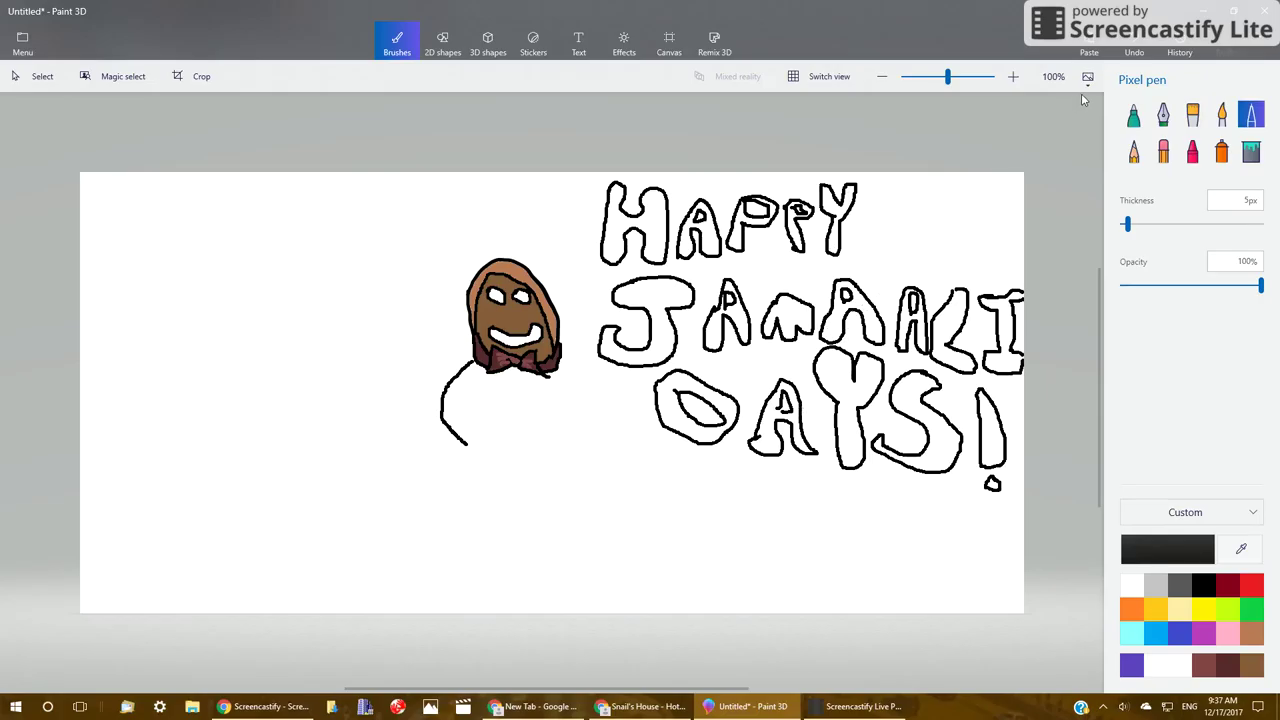
{"action": "left_click", "coordinate": [1134, 46]}
{"action": "mouse_move", "coordinate": [457, 393]}
{"action": "left_mouse_down"}
{"action": "mouse_move", "coordinate": [463, 440]}
{"action": "mouse_move", "coordinate": [533, 453]}
{"action": "mouse_move", "coordinate": [568, 433]}
{"action": "mouse_move", "coordinate": [567, 368]}
{"action": "left_mouse_up"}
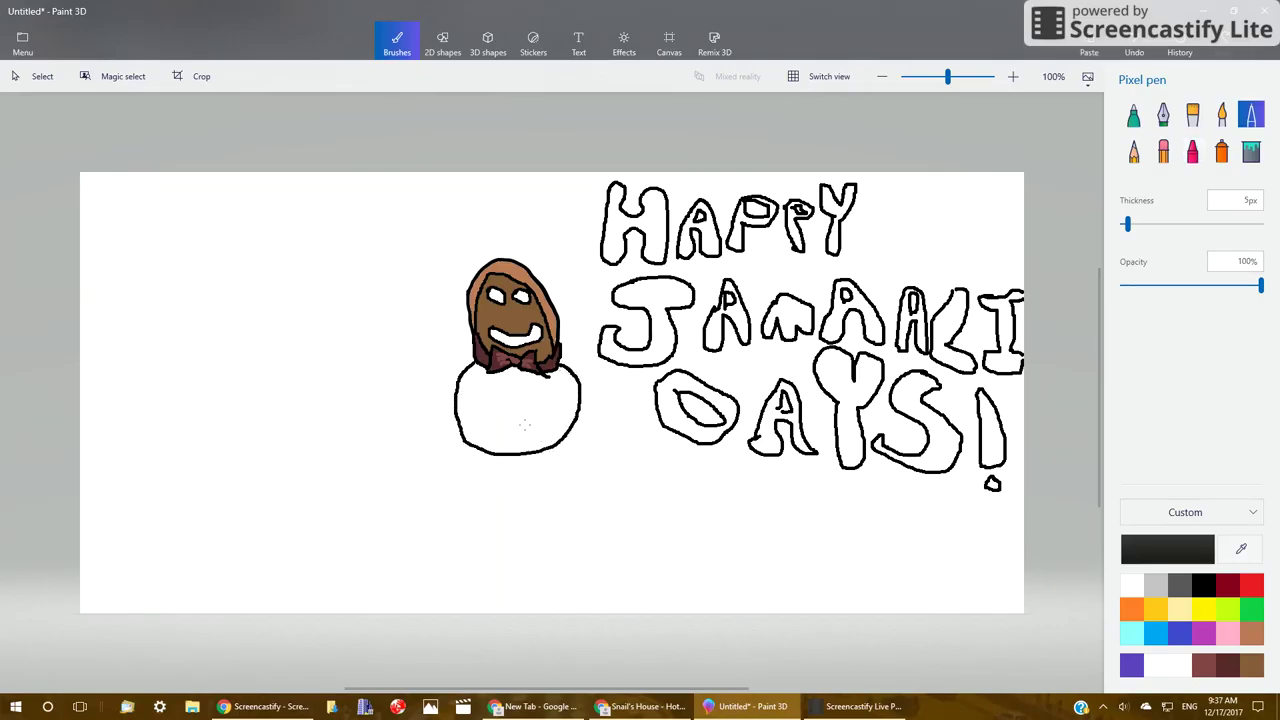
Draw two jagged-topped shapes and several small curls in black inside the round body.
{"action": "mouse_move", "coordinate": [481, 373]}
{"action": "left_mouse_down"}
{"action": "mouse_move", "coordinate": [495, 400]}
{"action": "mouse_move", "coordinate": [486, 389]}
{"action": "mouse_move", "coordinate": [487, 440]}
{"action": "mouse_move", "coordinate": [483, 414]}
{"action": "mouse_move", "coordinate": [495, 410]}
{"action": "mouse_move", "coordinate": [515, 410]}
{"action": "mouse_move", "coordinate": [500, 440]}
{"action": "mouse_move", "coordinate": [510, 424]}
{"action": "mouse_move", "coordinate": [530, 438]}
{"action": "mouse_move", "coordinate": [540, 408]}
{"action": "mouse_move", "coordinate": [552, 413]}
{"action": "mouse_move", "coordinate": [540, 433]}
{"action": "mouse_move", "coordinate": [529, 397]}
{"action": "left_mouse_up"}
{"action": "left_click", "coordinate": [482, 411]}
{"action": "left_click", "coordinate": [529, 411]}
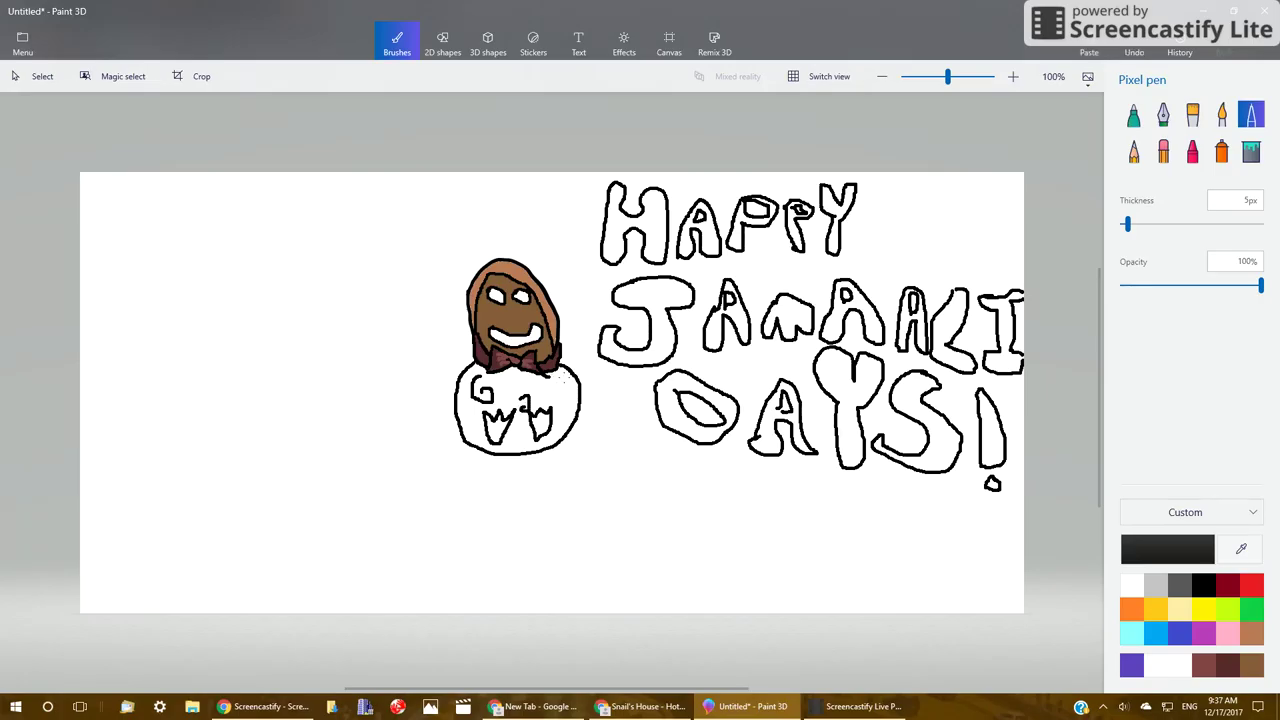
{"action": "mouse_move", "coordinate": [565, 379]}
{"action": "left_mouse_down"}
{"action": "mouse_move", "coordinate": [559, 398]}
{"action": "mouse_move", "coordinate": [567, 389]}
{"action": "left_mouse_up"}
{"action": "left_click_drag", "start_coordinate": [470, 420], "coordinate": [465, 438]}
{"action": "left_click_drag", "start_coordinate": [527, 457], "coordinate": [521, 448]}
Fill the two jagged-topped shapes on the body with orange.
{"action": "left_click", "coordinate": [1131, 609]}
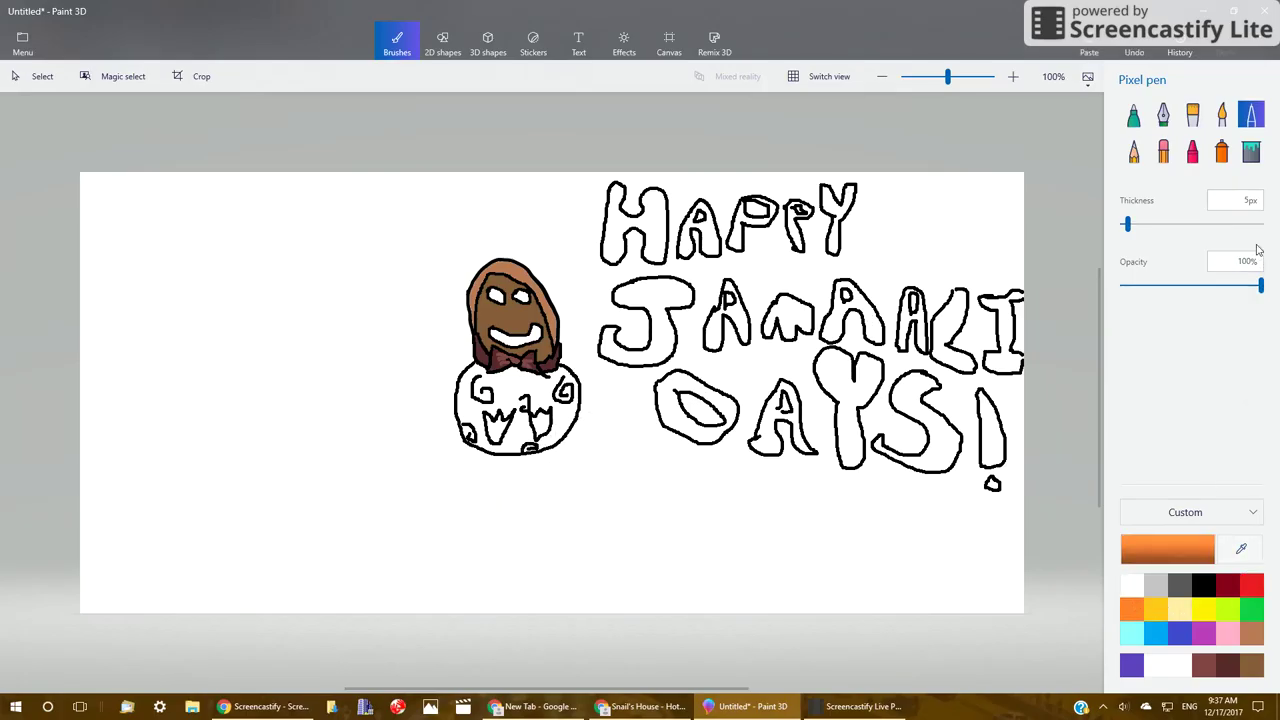
{"action": "left_click", "coordinate": [1249, 151]}
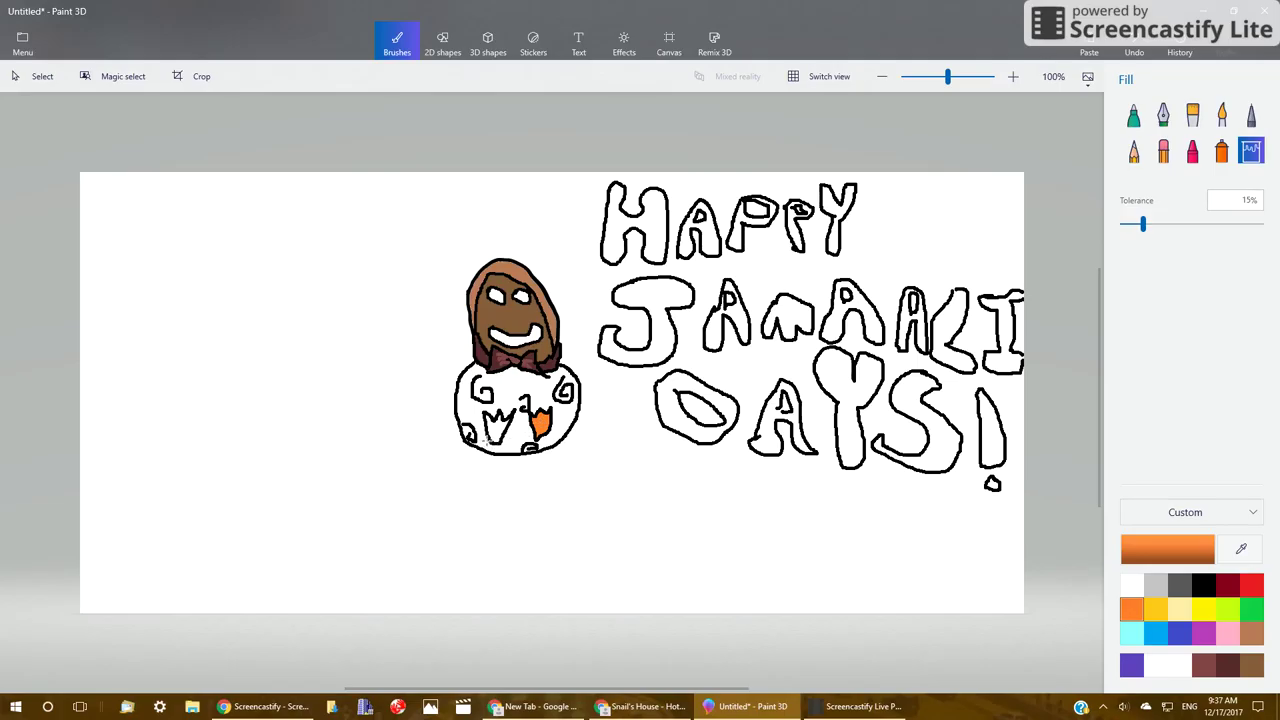
{"action": "left_click", "coordinate": [494, 426]}
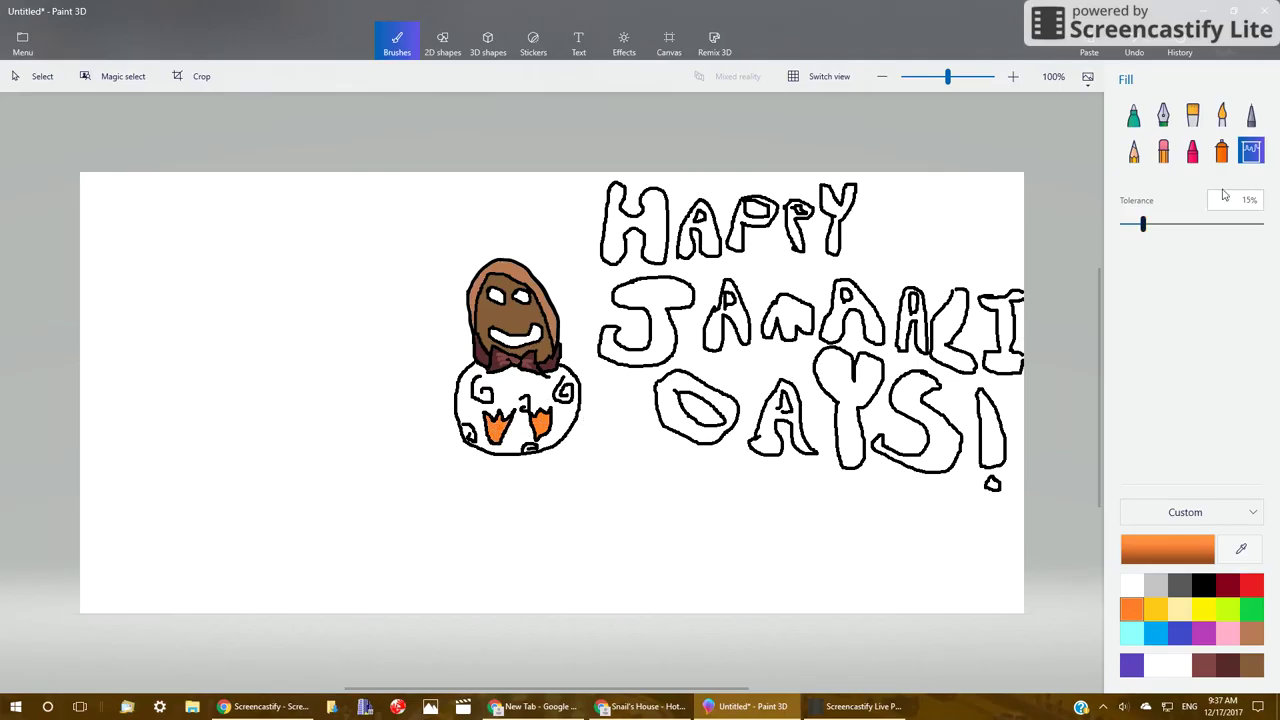
Draw a pointed, banded arm in black with the Pixel pen, raised from the left side of the round body.
{"action": "left_click", "coordinate": [1251, 115]}
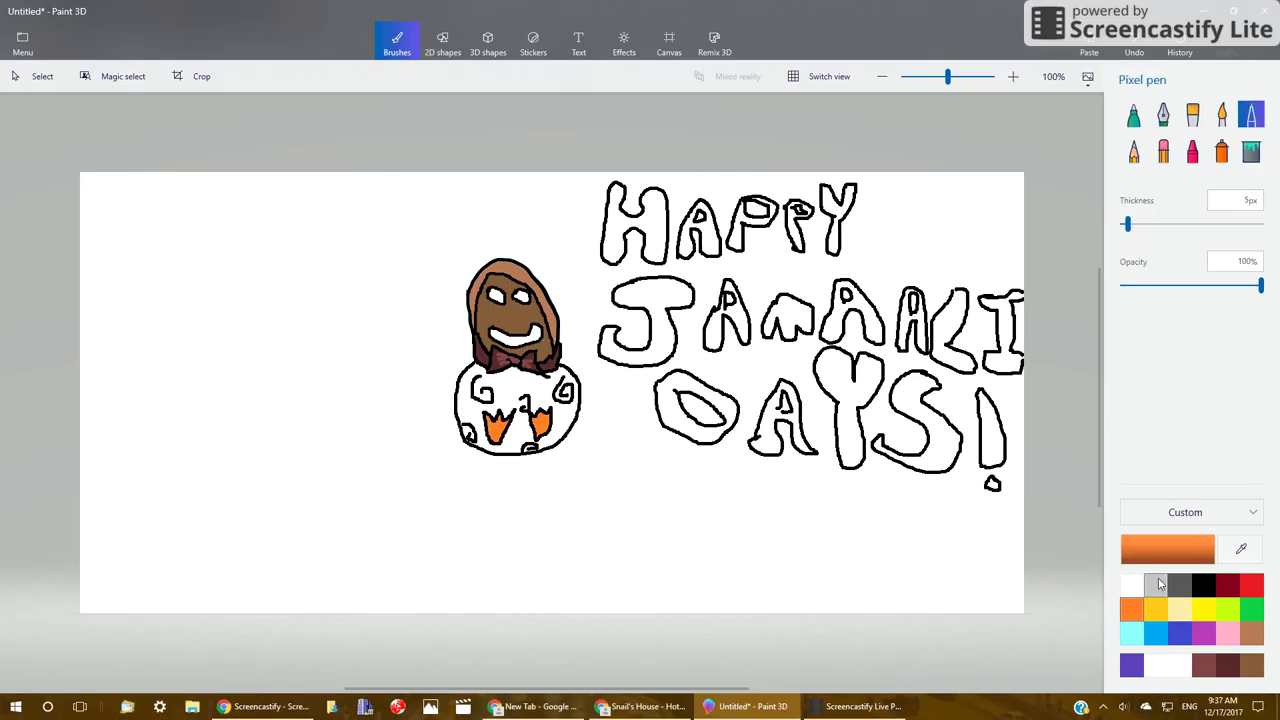
{"action": "left_click", "coordinate": [1252, 665]}
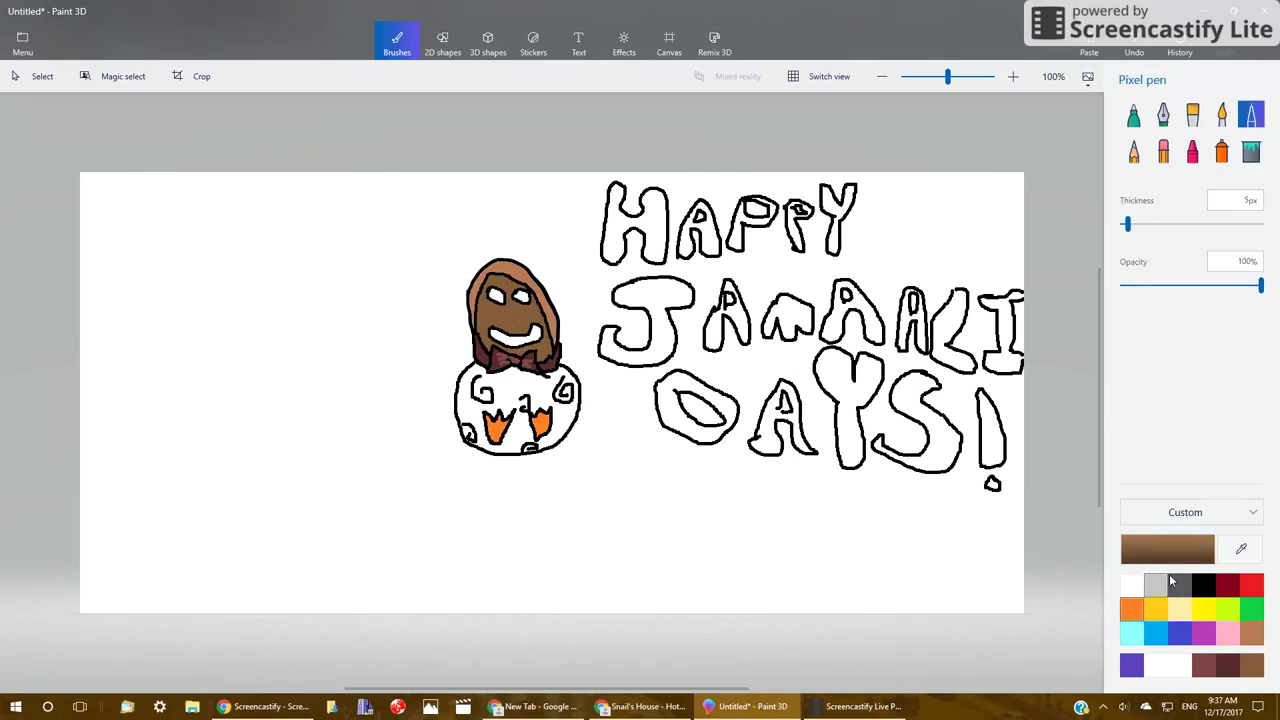
{"action": "left_click", "coordinate": [1252, 633]}
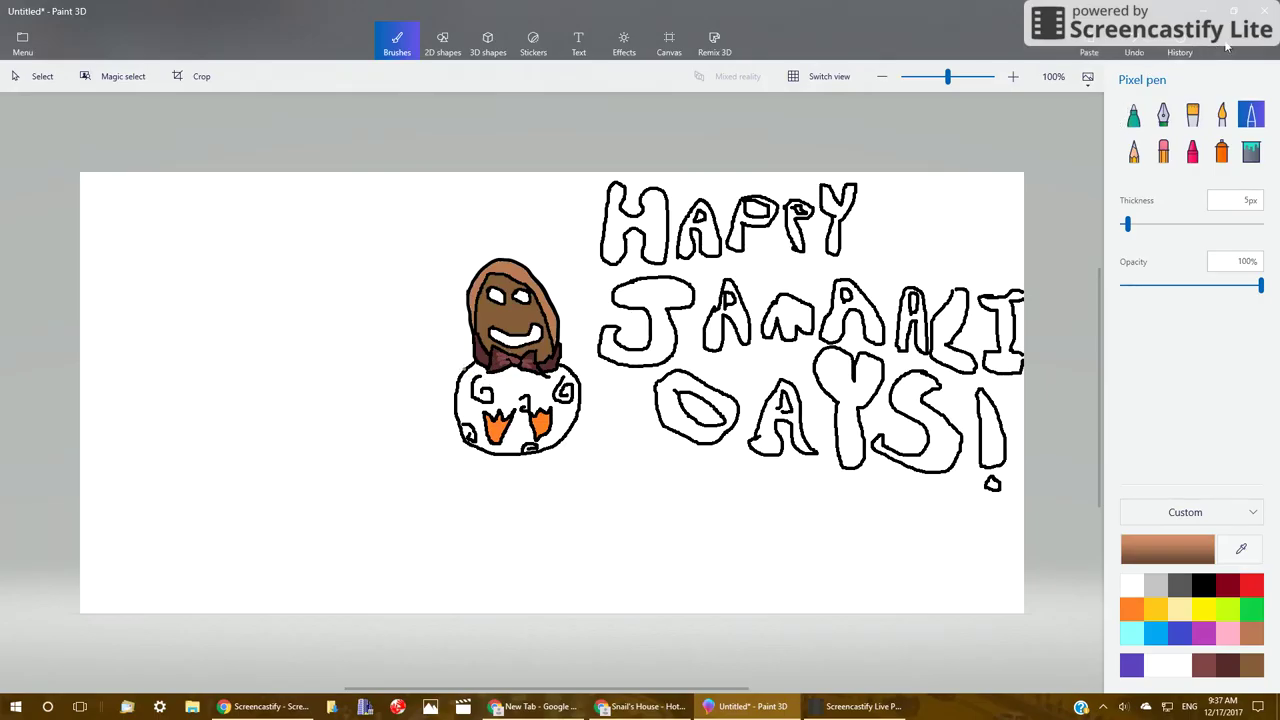
{"action": "left_click", "coordinate": [1134, 46]}
{"action": "left_click", "coordinate": [1203, 585]}
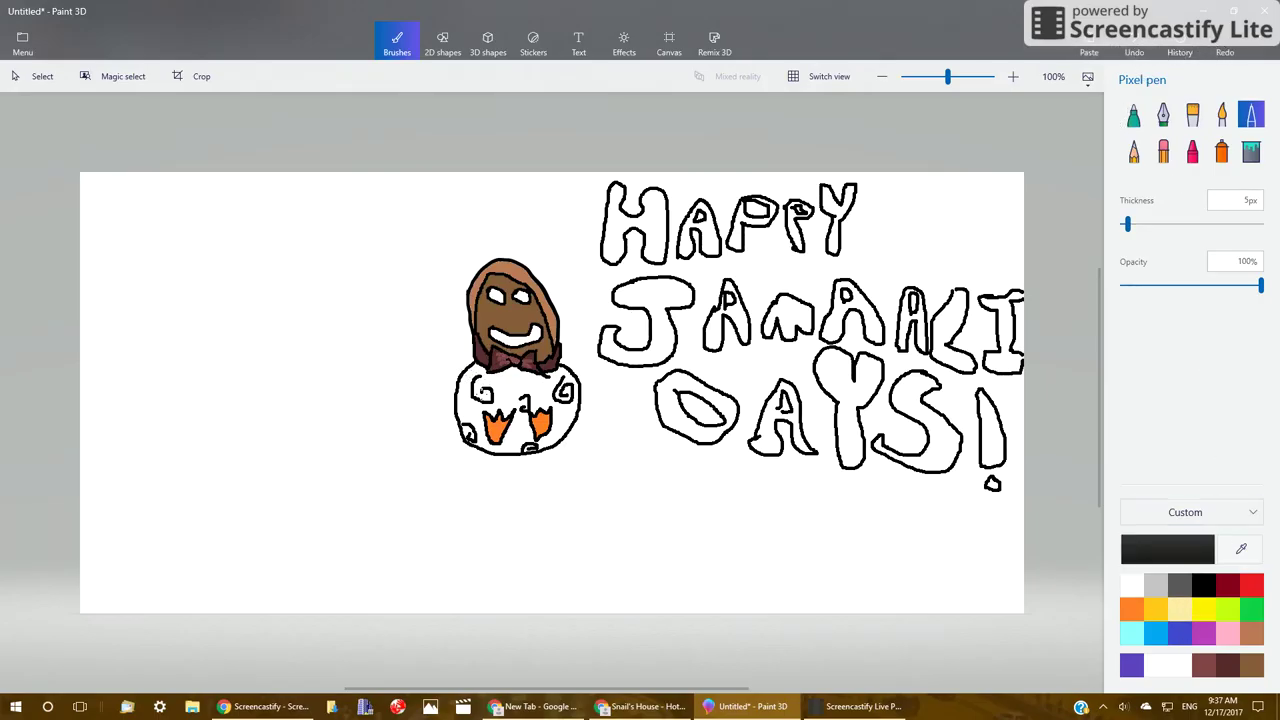
{"action": "left_click", "coordinate": [643, 706]}
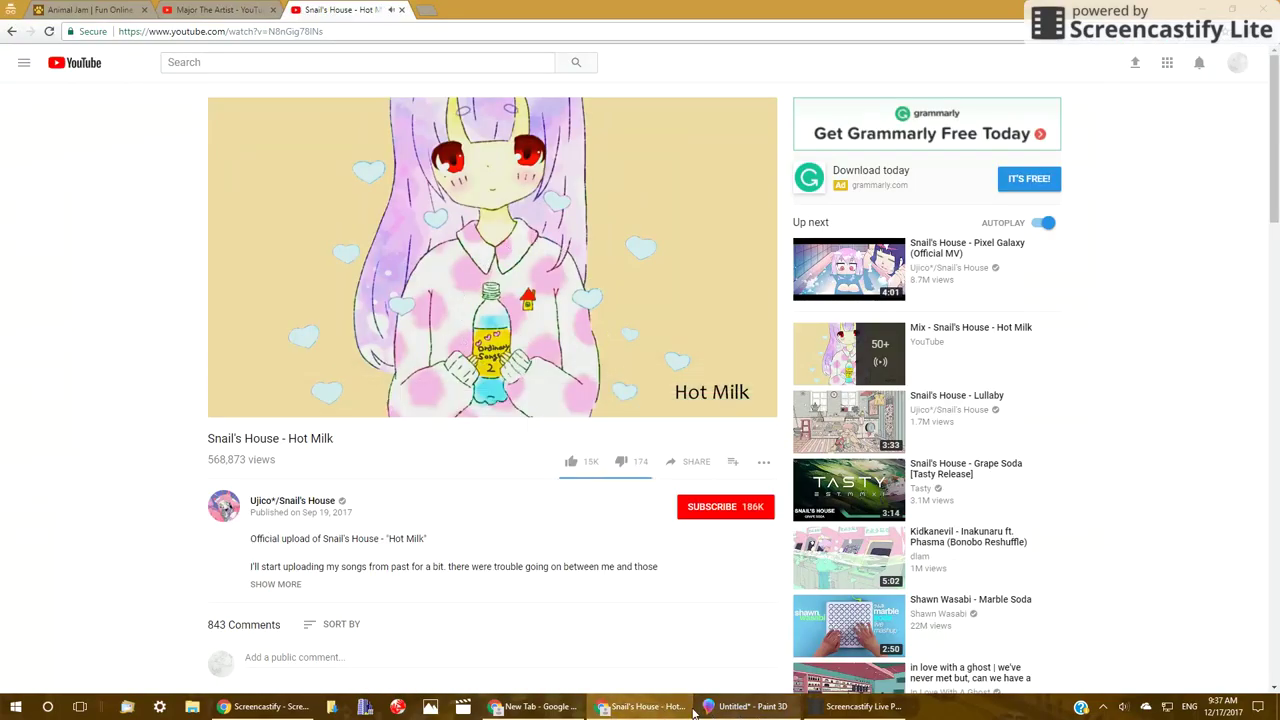
{"action": "left_click", "coordinate": [748, 706]}
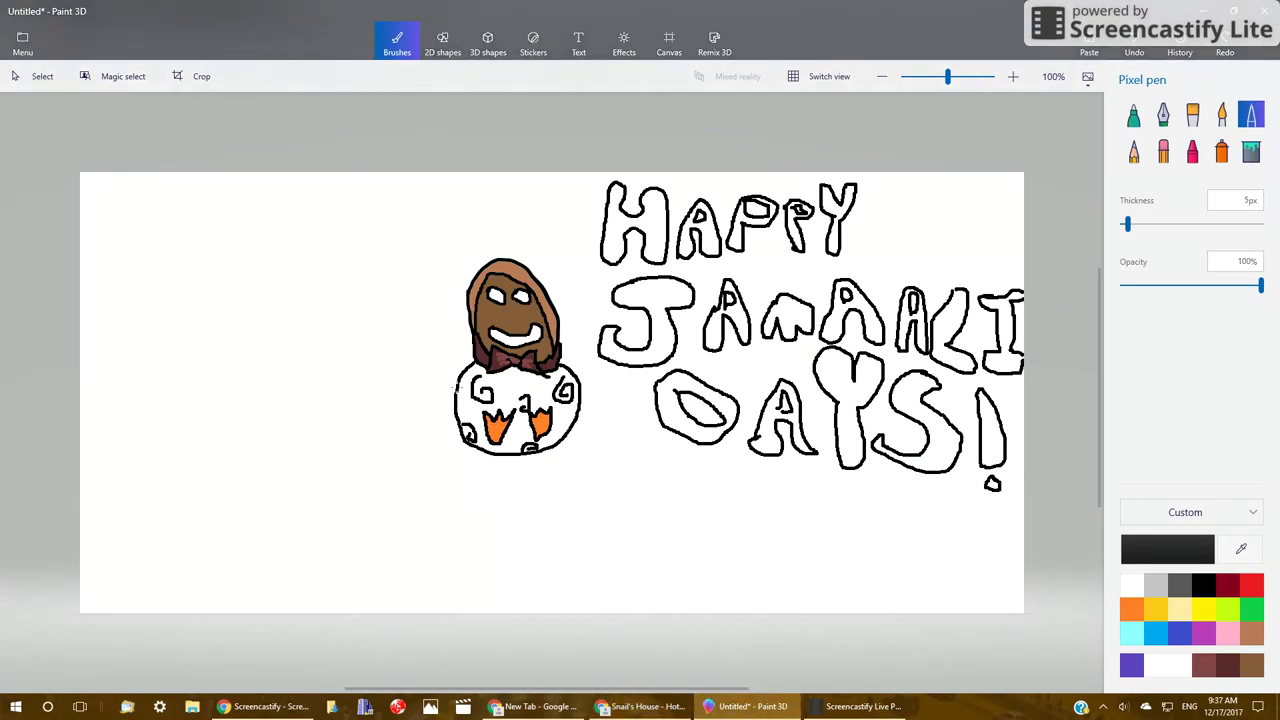
{"action": "left_click_drag", "start_coordinate": [458, 386], "coordinate": [411, 323]}
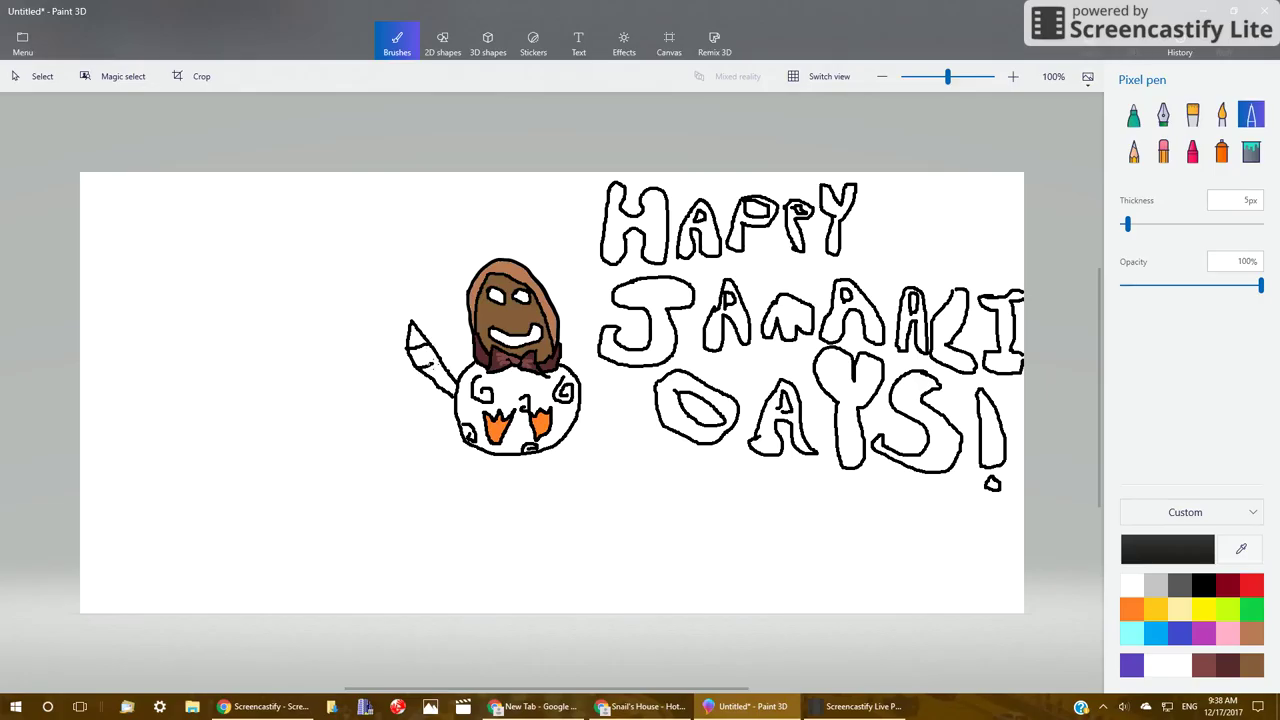
Switch to YouTube and play "Snail's House - Pixel Galaxy (Official MV)".
{"action": "left_click", "coordinate": [643, 706]}
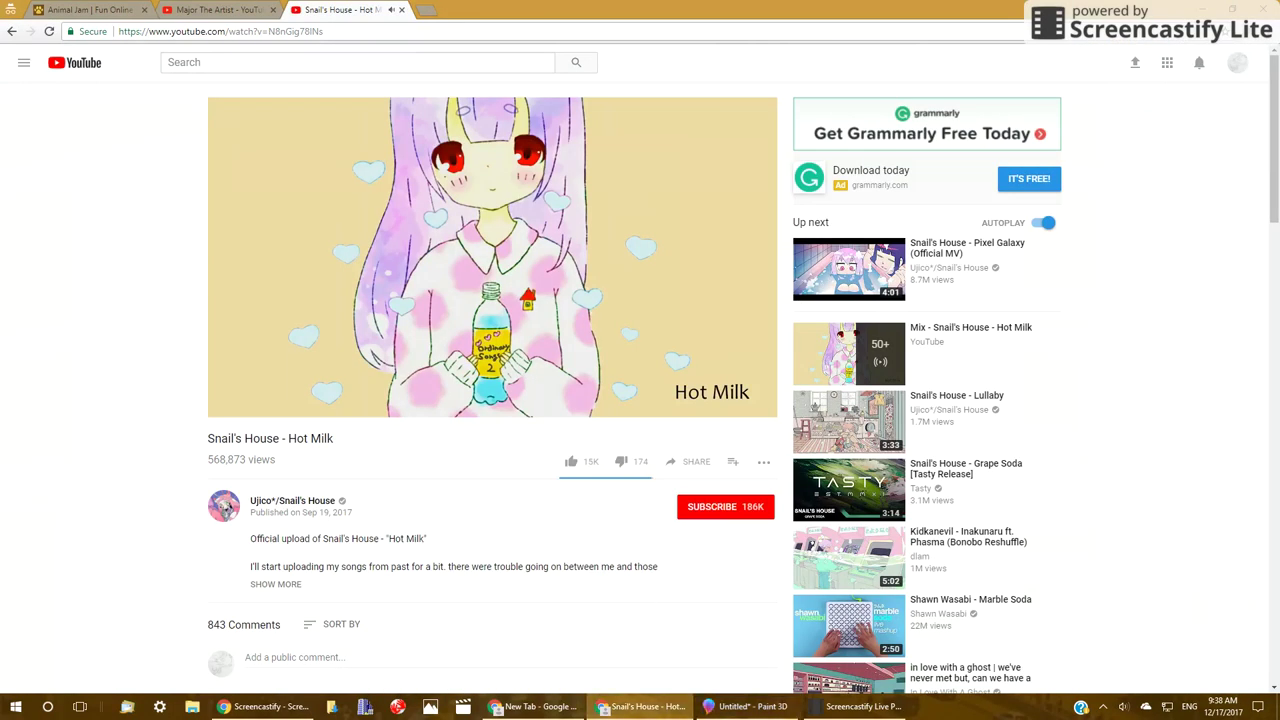
{"action": "right_click", "coordinate": [462, 402]}
{"action": "left_click", "coordinate": [531, 491]}
{"action": "left_click", "coordinate": [841, 291]}
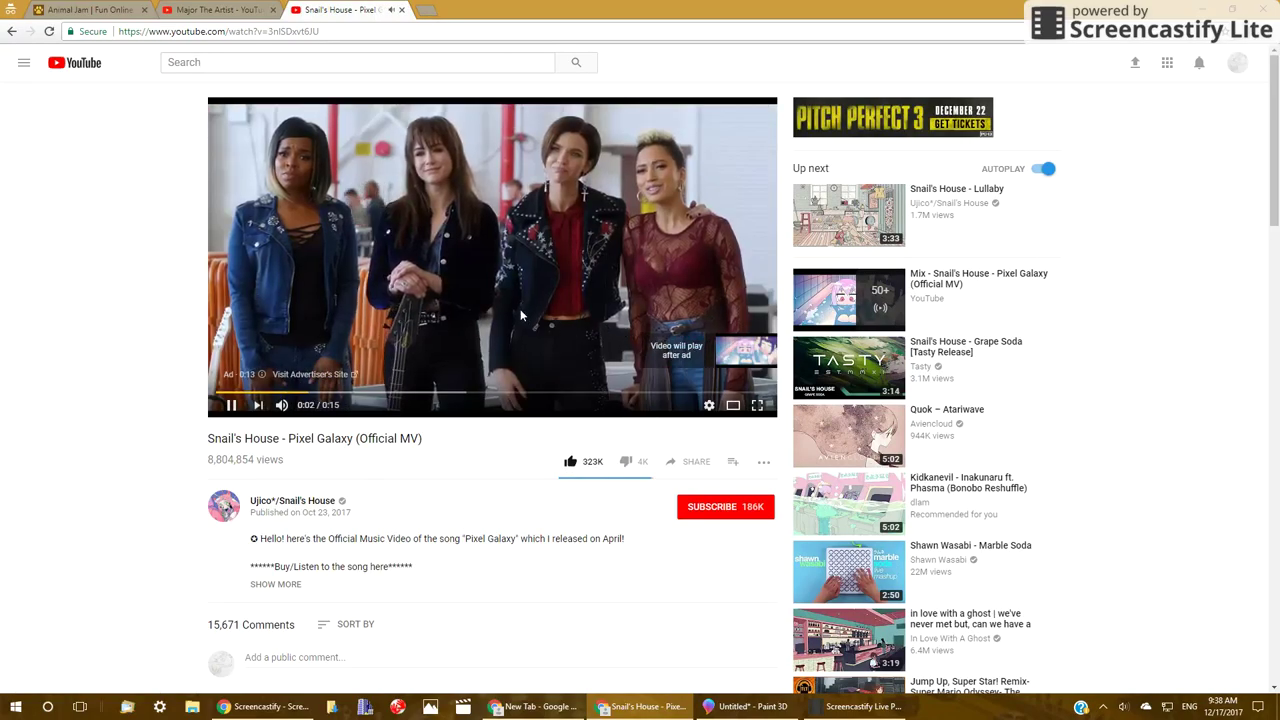
Lower the speaker volume to 0 during the advert and raise it to 37 for the music video.
{"action": "left_click", "coordinate": [1124, 706]}
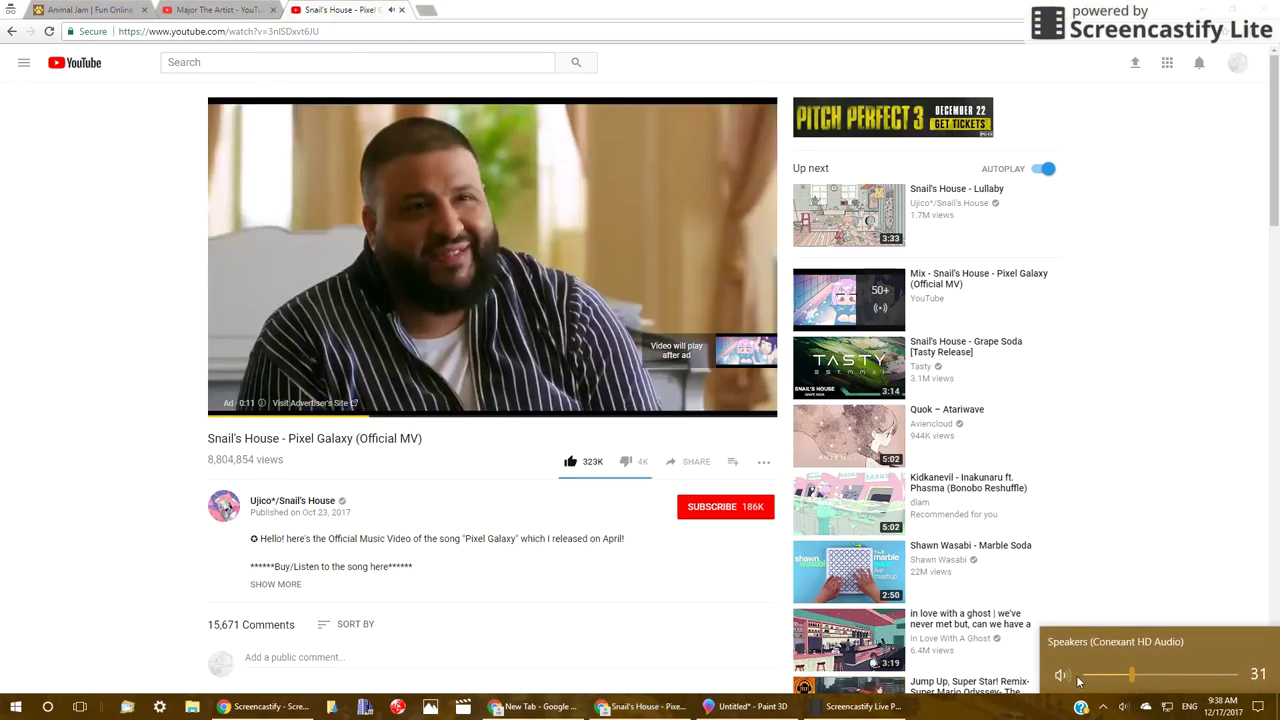
{"action": "left_click_drag", "start_coordinate": [1138, 674], "coordinate": [1085, 674]}
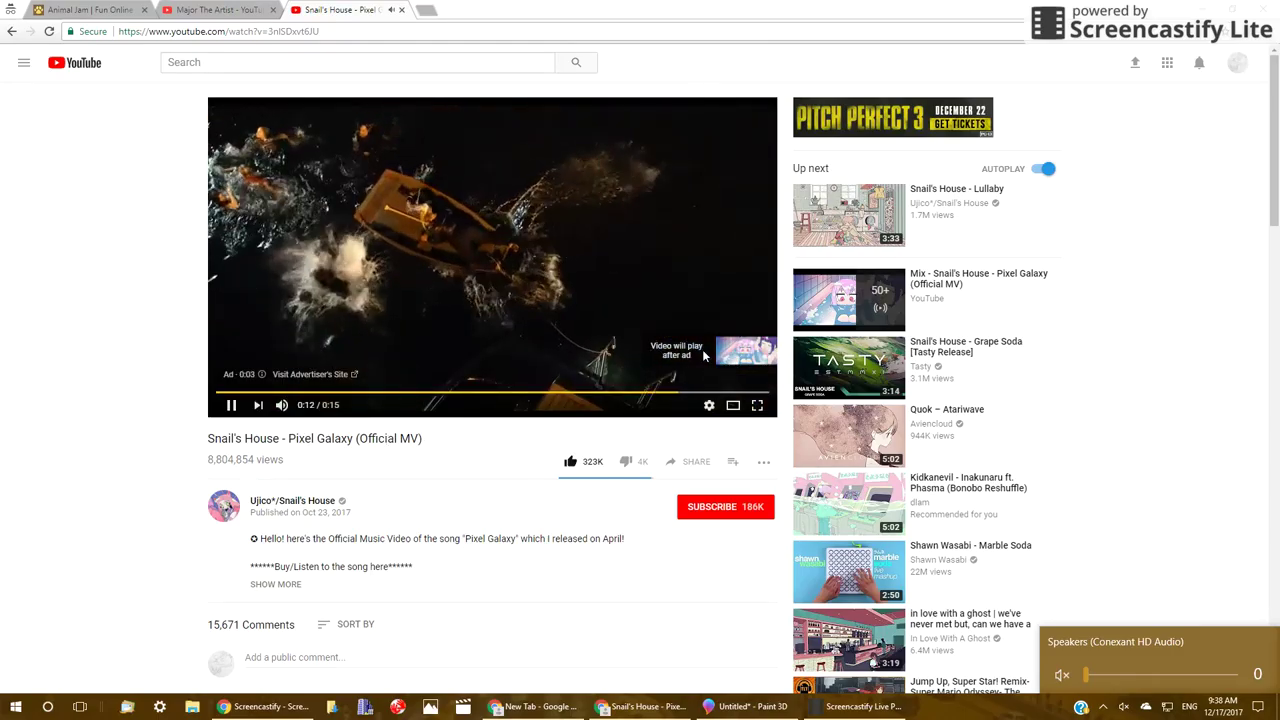
{"action": "left_click_drag", "start_coordinate": [1108, 673], "coordinate": [1142, 676]}
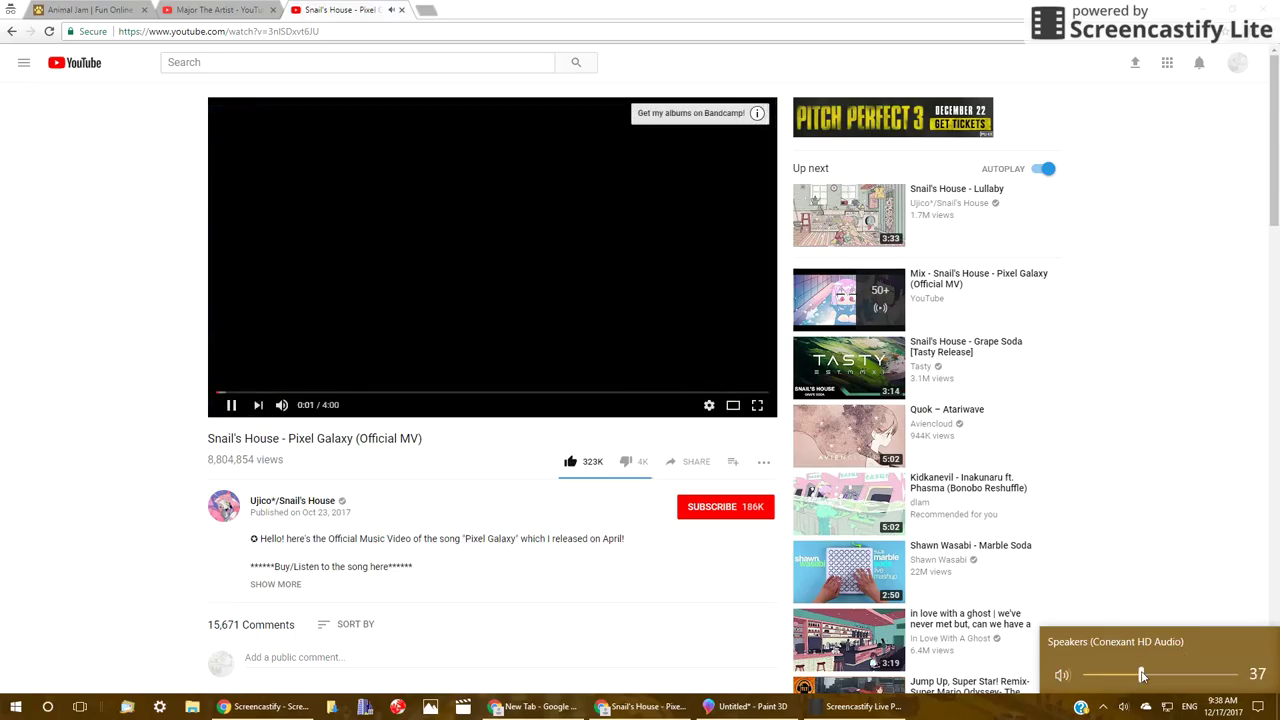
{"action": "left_click", "coordinate": [1205, 537]}
{"action": "right_click", "coordinate": [450, 412]}
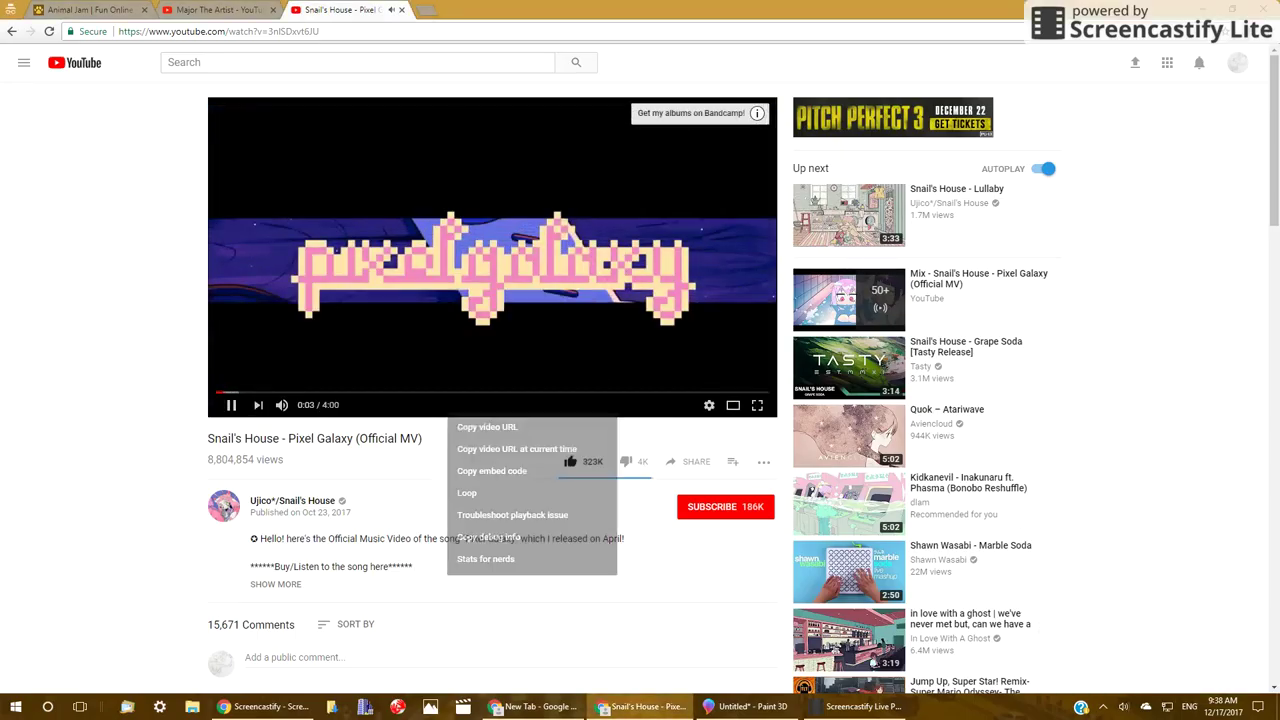
{"action": "key", "text": "Escape"}
Switch back to Paint 3D and fill the raised arm's tip and third band with dark brown.
{"action": "key", "text": "alt+Tab"}
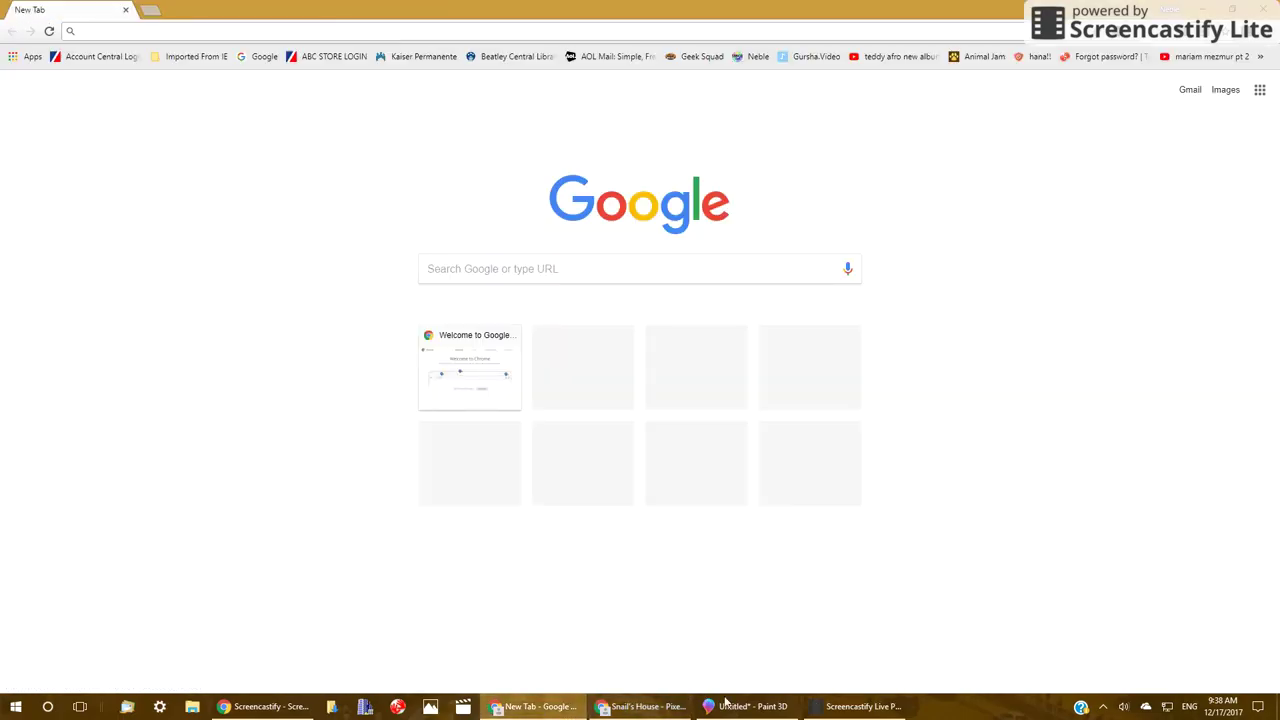
{"action": "key", "text": "alt+Tab"}
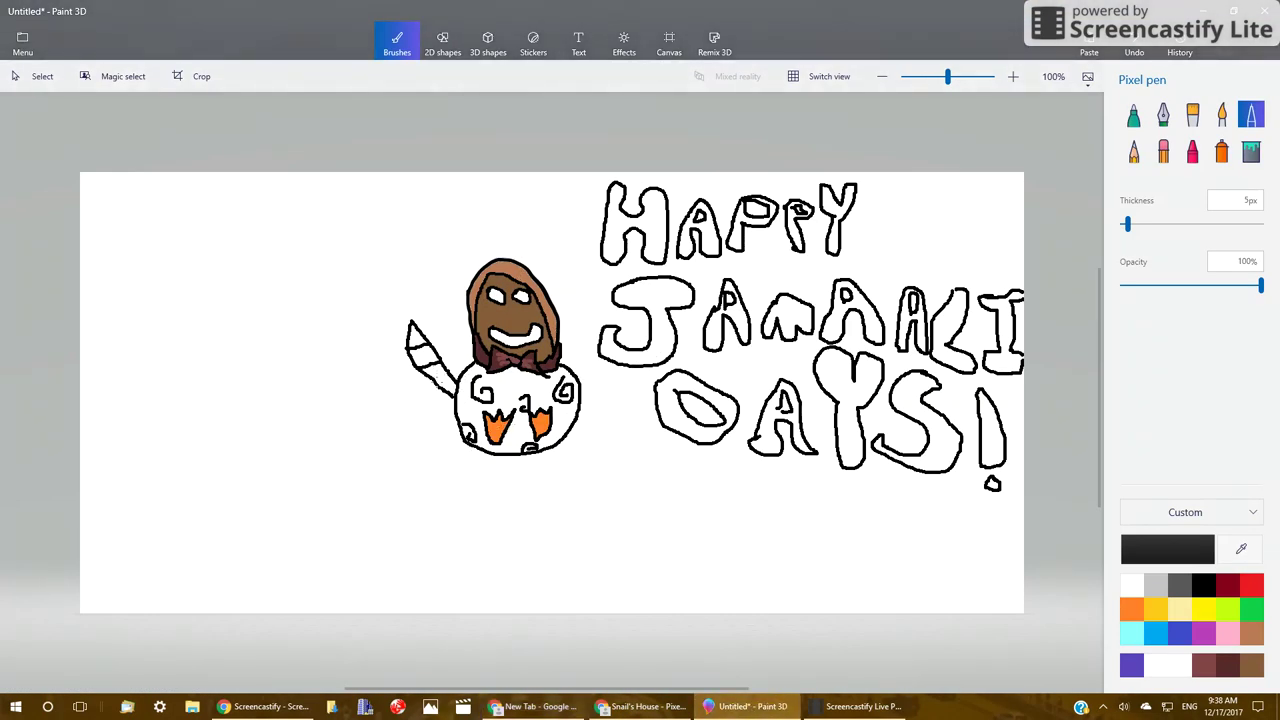
{"action": "left_click", "coordinate": [1222, 663]}
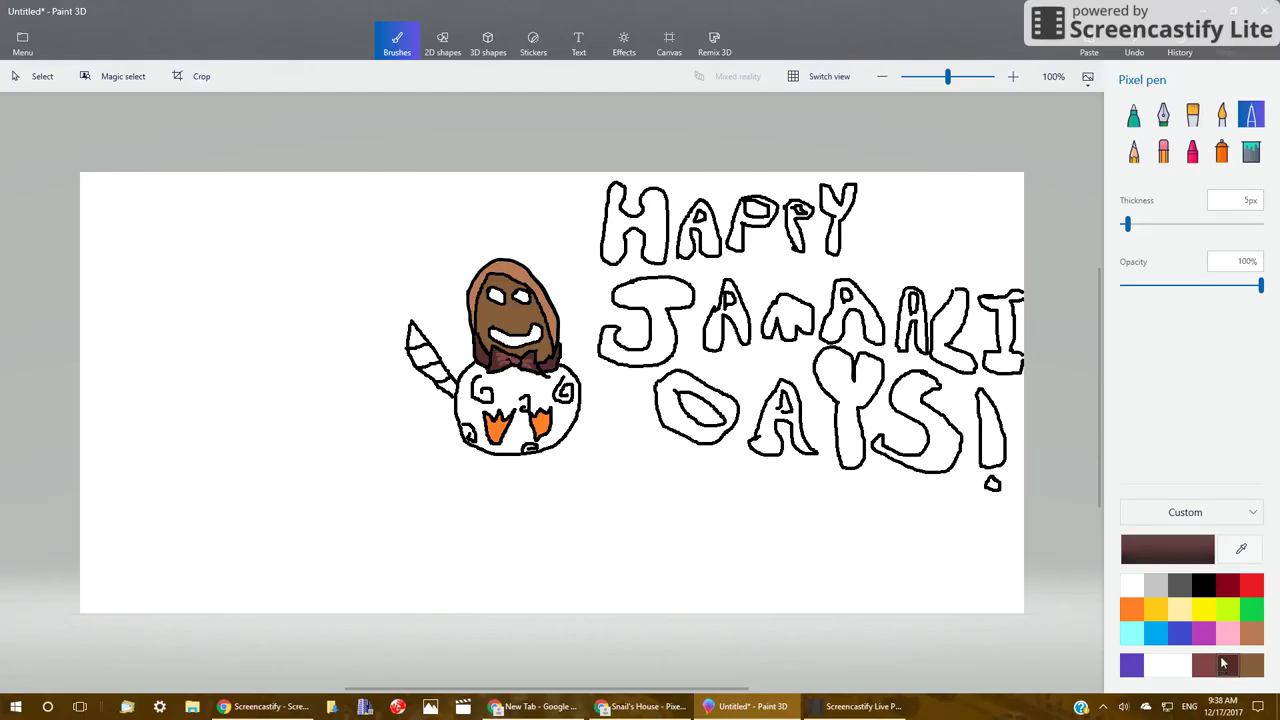
{"action": "left_click", "coordinate": [1251, 150]}
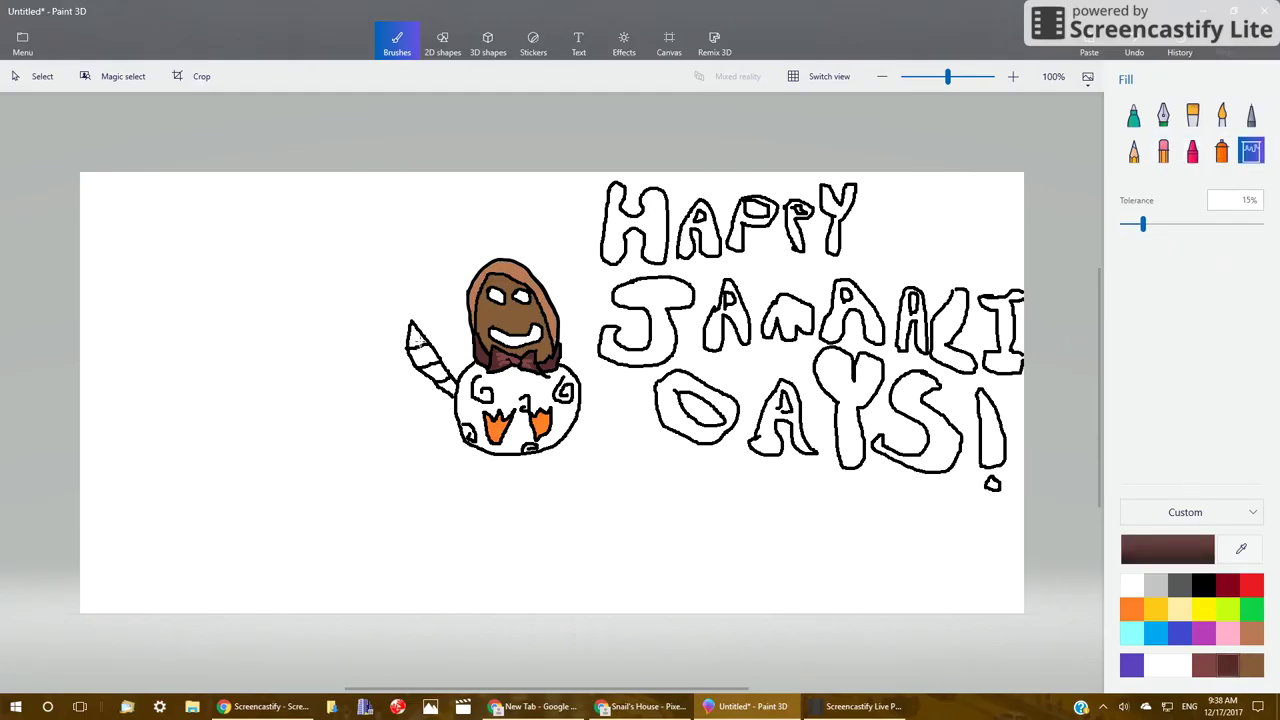
{"action": "left_click", "coordinate": [416, 338]}
{"action": "left_click", "coordinate": [435, 369]}
Fill the raised arm's second band and base with light brown and touch up the base in black.
{"action": "left_click", "coordinate": [1252, 634]}
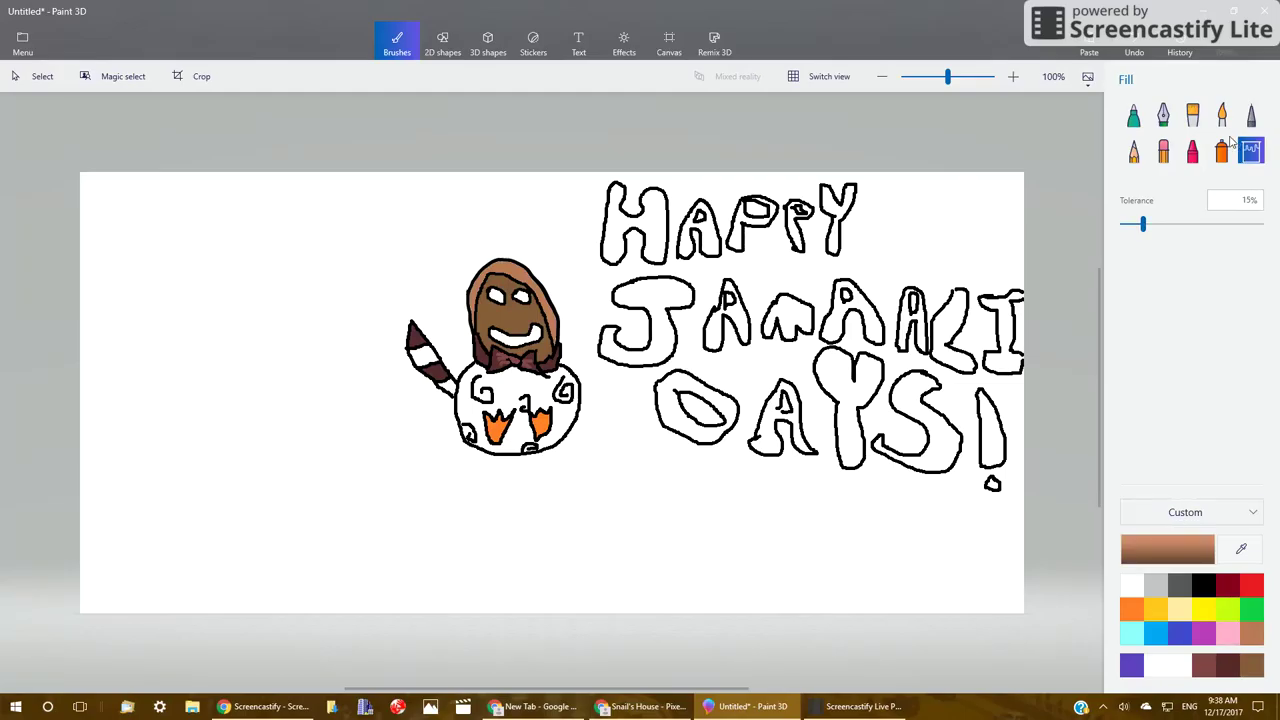
{"action": "left_click", "coordinate": [422, 352]}
{"action": "left_click", "coordinate": [450, 382]}
{"action": "left_click", "coordinate": [1203, 585]}
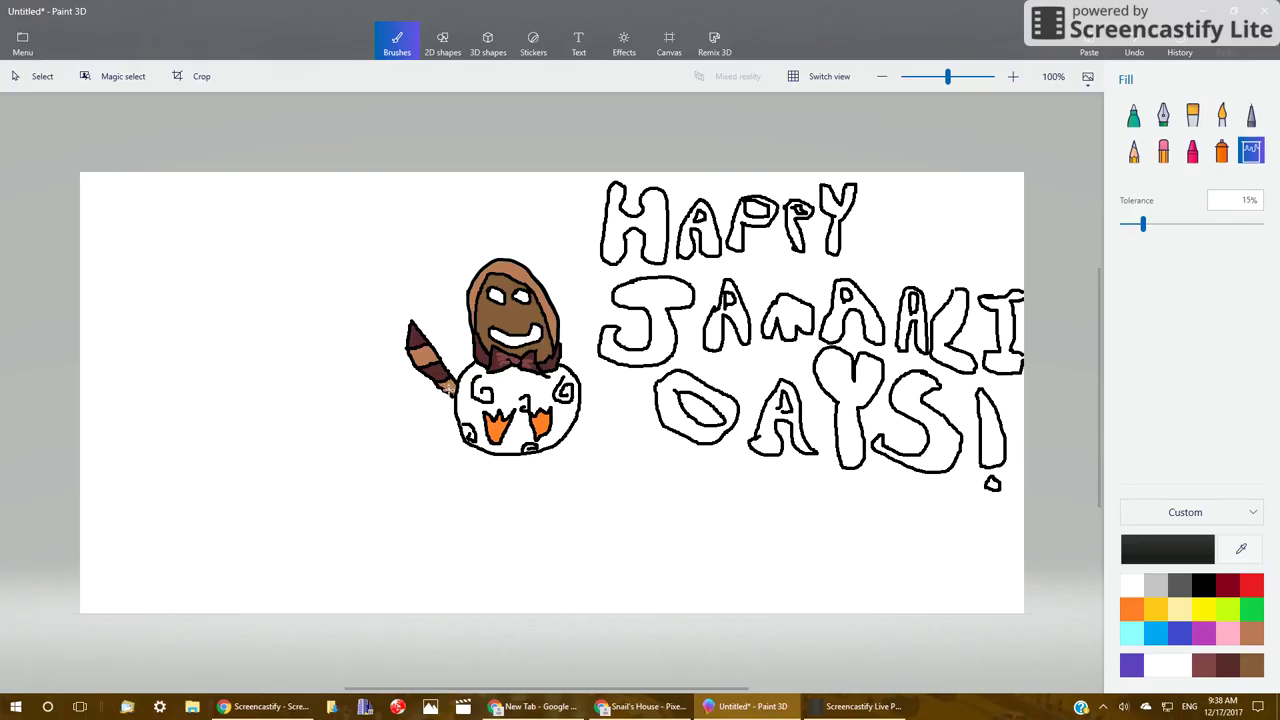
{"action": "left_click", "coordinate": [1251, 114]}
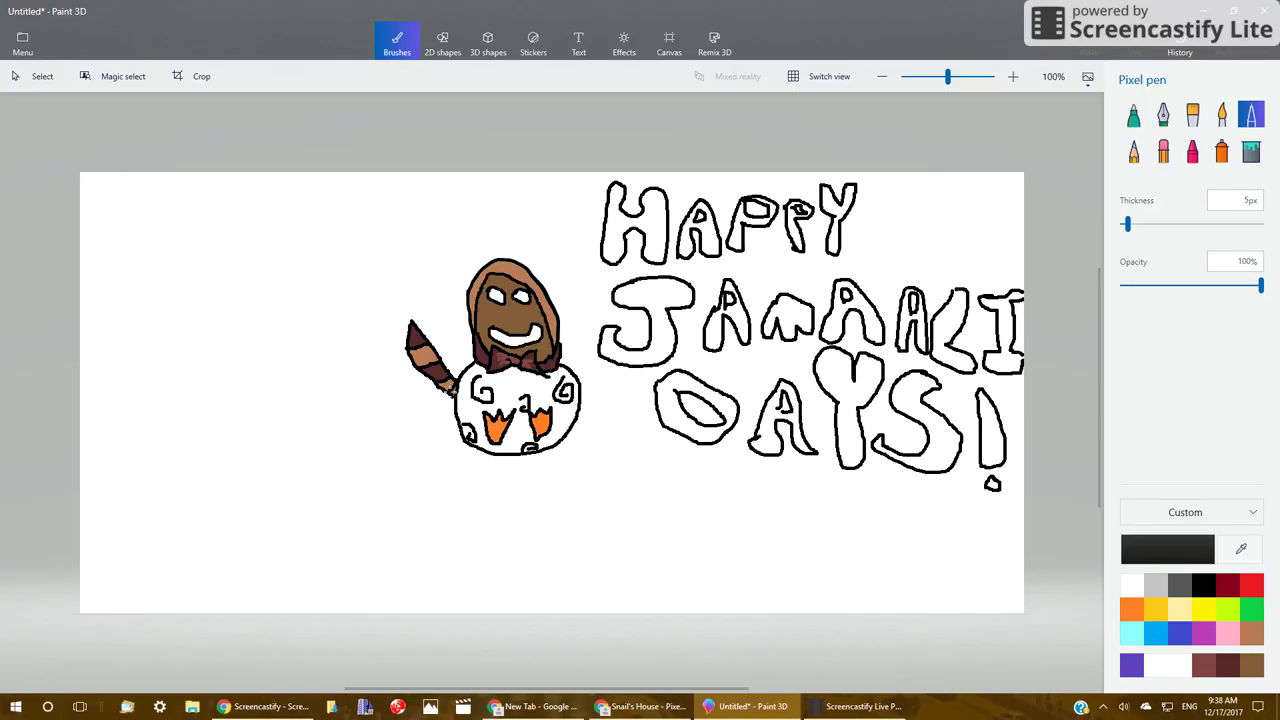
Touch up the raised arm's base in dark brown with the Pixel pen, undoing a first attempt with Fill.
{"action": "left_click", "coordinate": [1228, 665]}
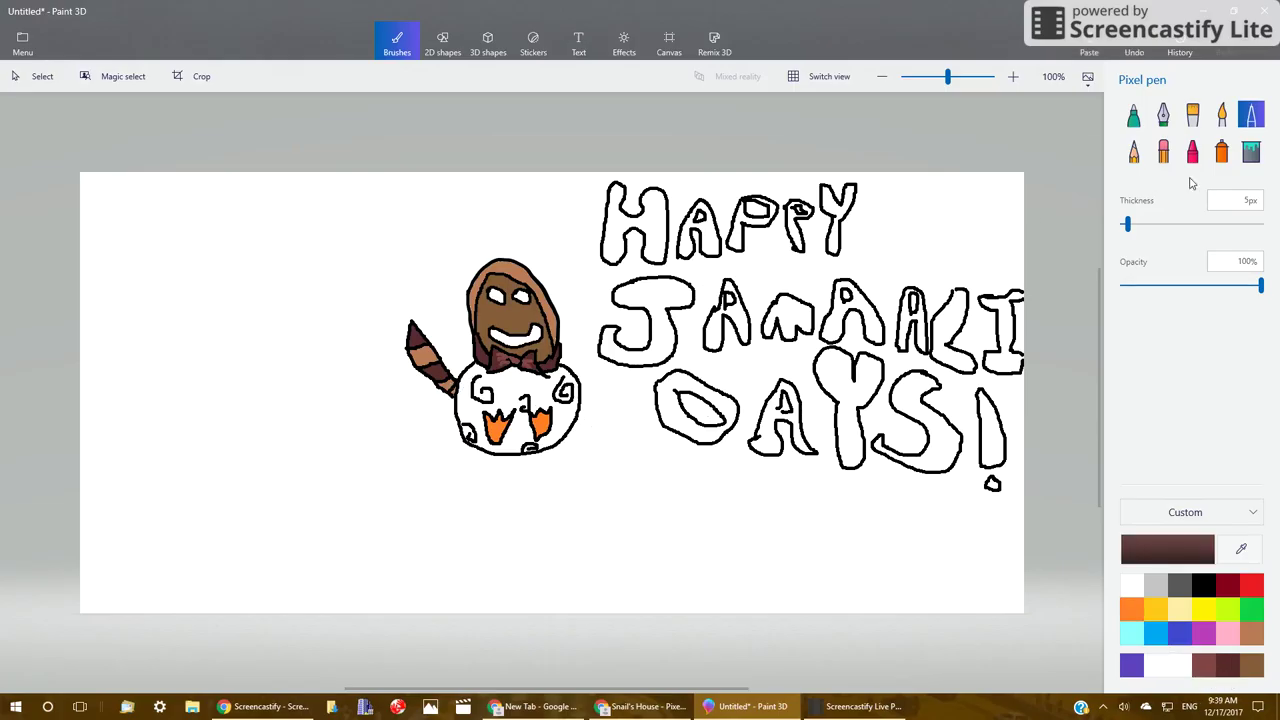
{"action": "left_click", "coordinate": [1251, 151]}
{"action": "left_click", "coordinate": [452, 390]}
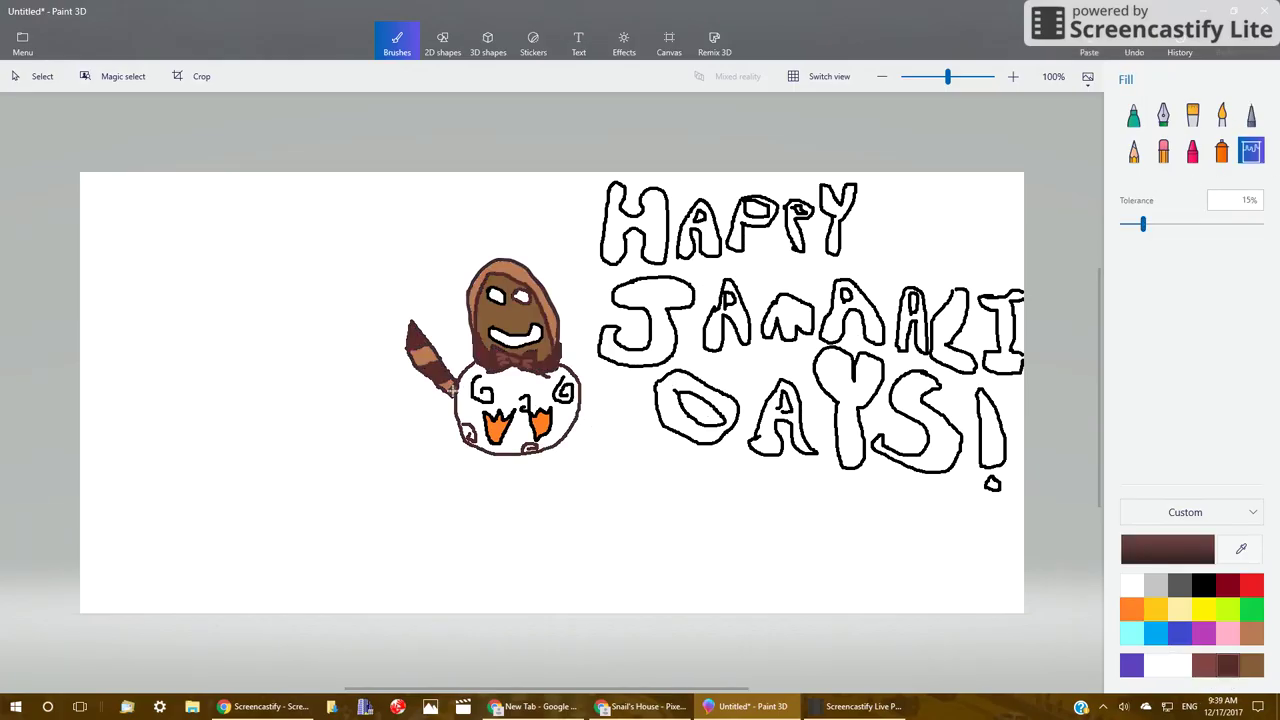
{"action": "left_click", "coordinate": [1134, 52]}
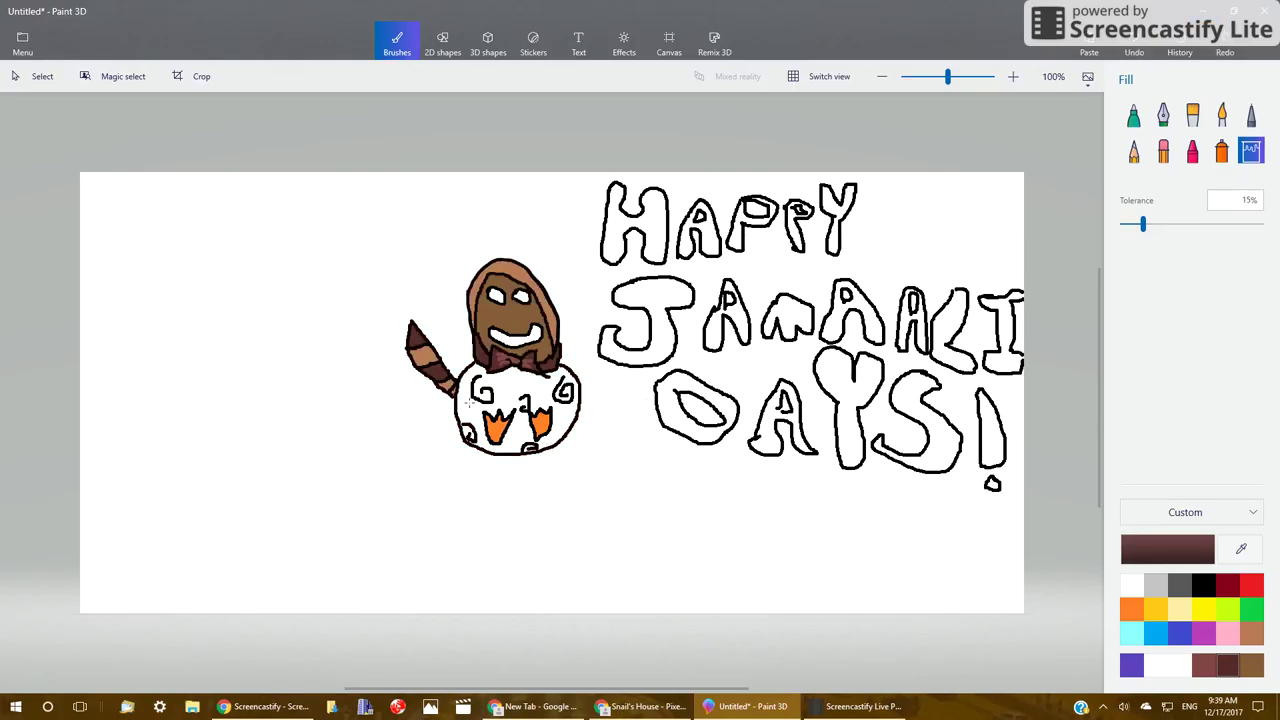
{"action": "left_click", "coordinate": [1251, 114]}
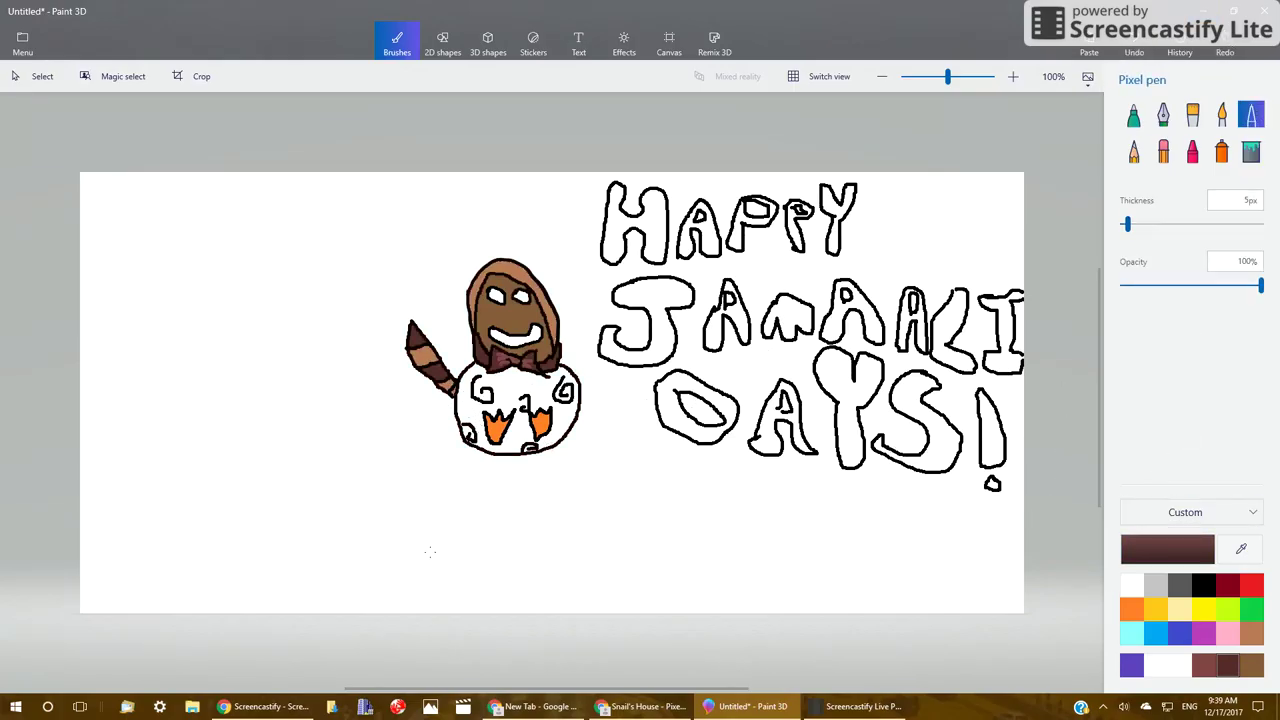
{"action": "left_click_drag", "start_coordinate": [449, 385], "coordinate": [456, 397]}
Draw a second banded arm in black, sloping down from the body's right side and ending in a small hand.
{"action": "left_click", "coordinate": [1203, 592]}
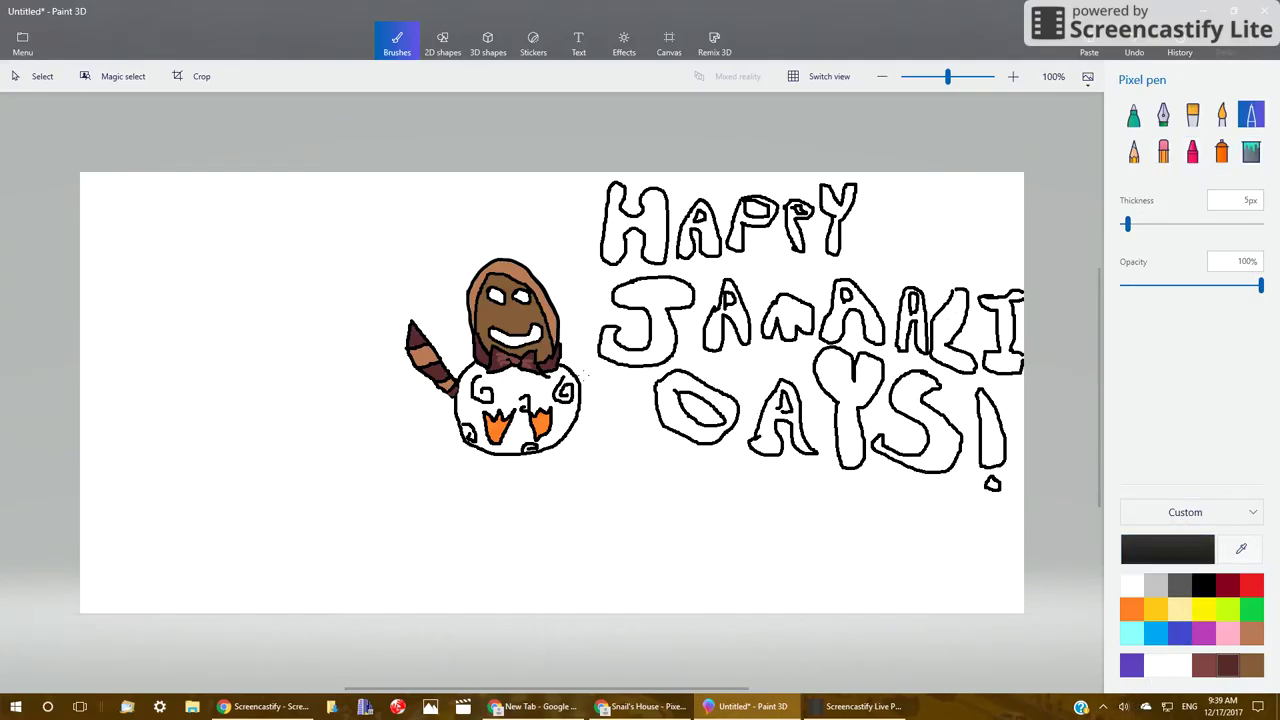
{"action": "left_click_drag", "start_coordinate": [586, 375], "coordinate": [605, 420]}
{"action": "mouse_move", "coordinate": [584, 388]}
{"action": "left_mouse_down"}
{"action": "mouse_move", "coordinate": [578, 427]}
{"action": "mouse_move", "coordinate": [612, 426]}
{"action": "left_mouse_up"}
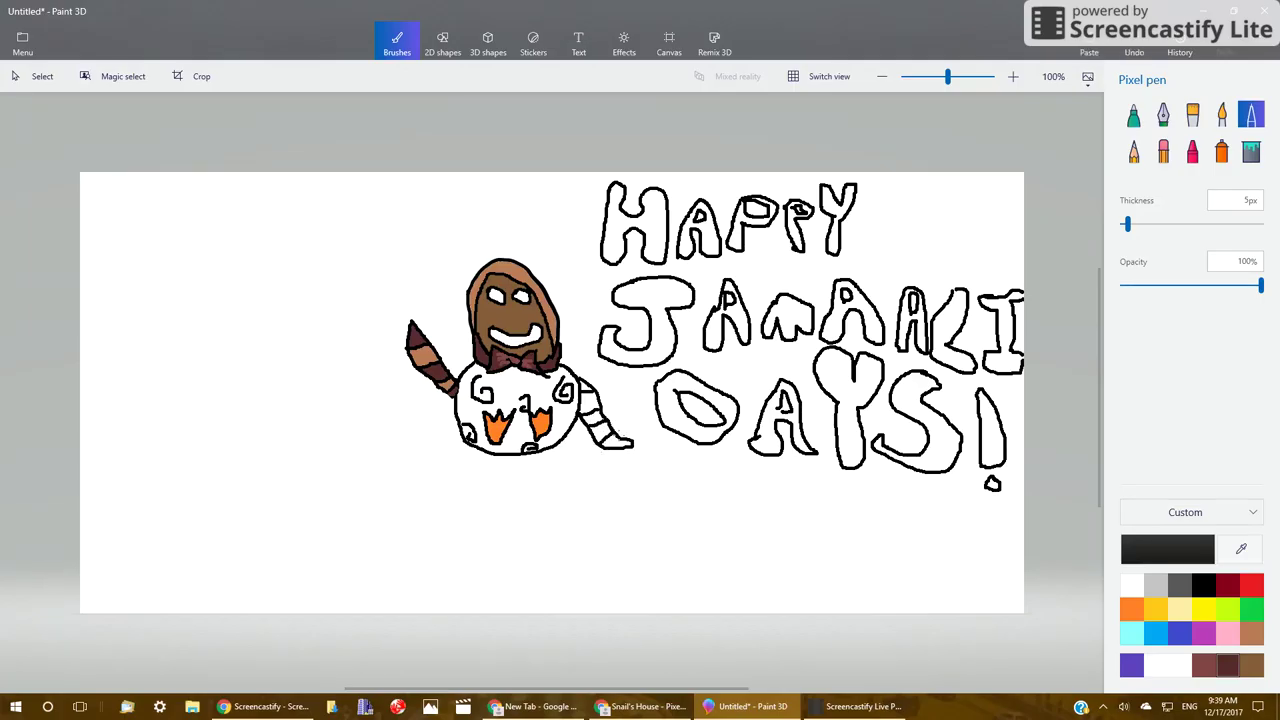
{"action": "left_click_drag", "start_coordinate": [616, 438], "coordinate": [622, 446]}
Fill the lowered arm's first and third bands and its hand tip with dark brown, undoing the black fill.
{"action": "left_click", "coordinate": [1251, 150]}
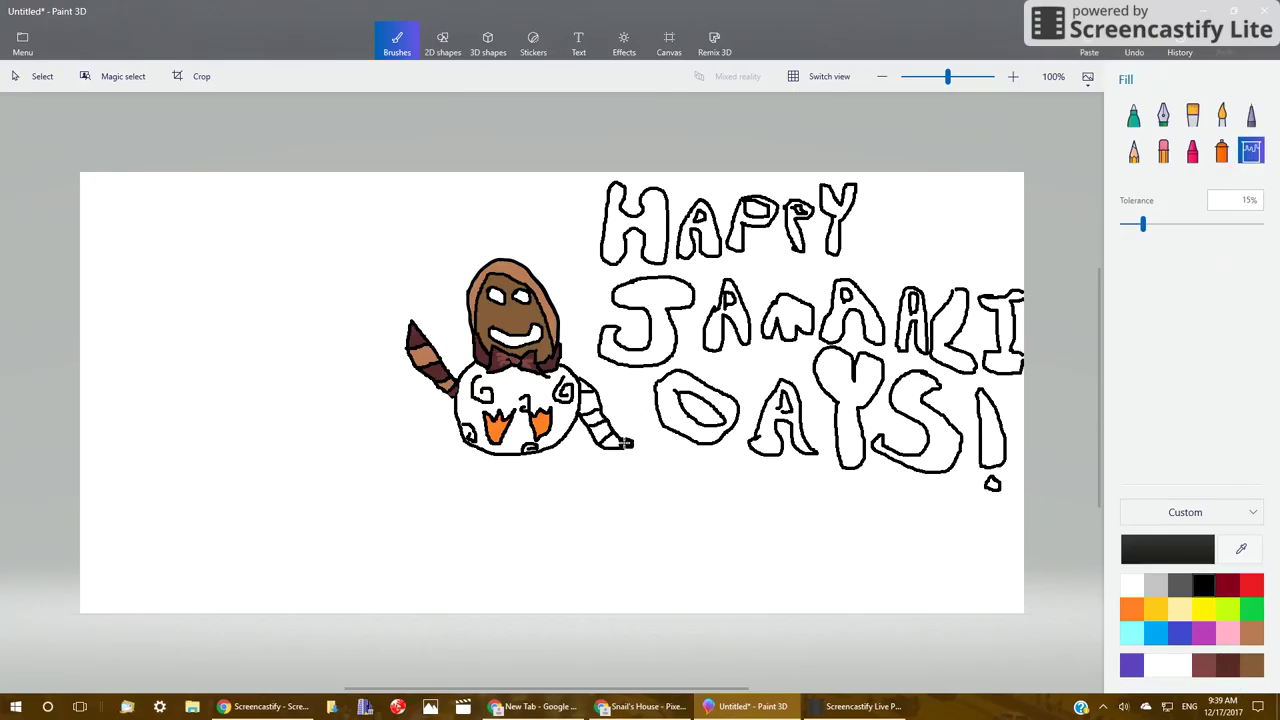
{"action": "left_click", "coordinate": [1134, 44]}
{"action": "left_click", "coordinate": [1228, 665]}
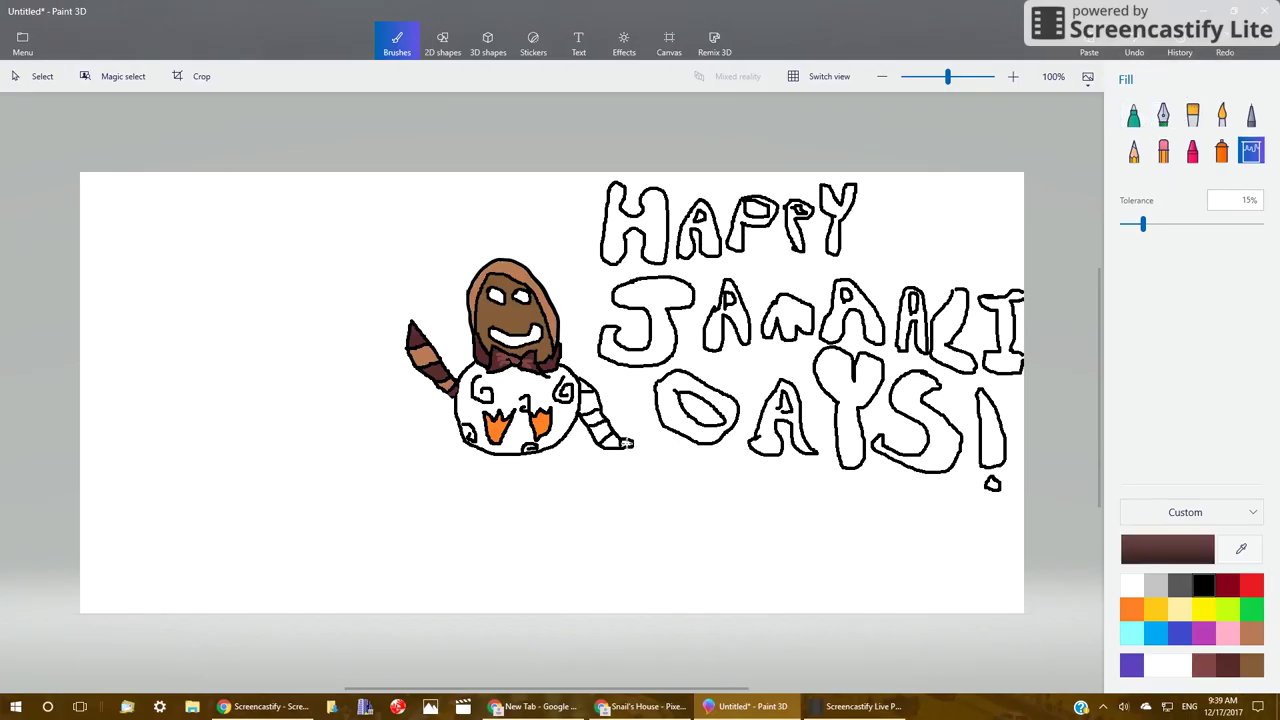
{"action": "left_click", "coordinate": [627, 444]}
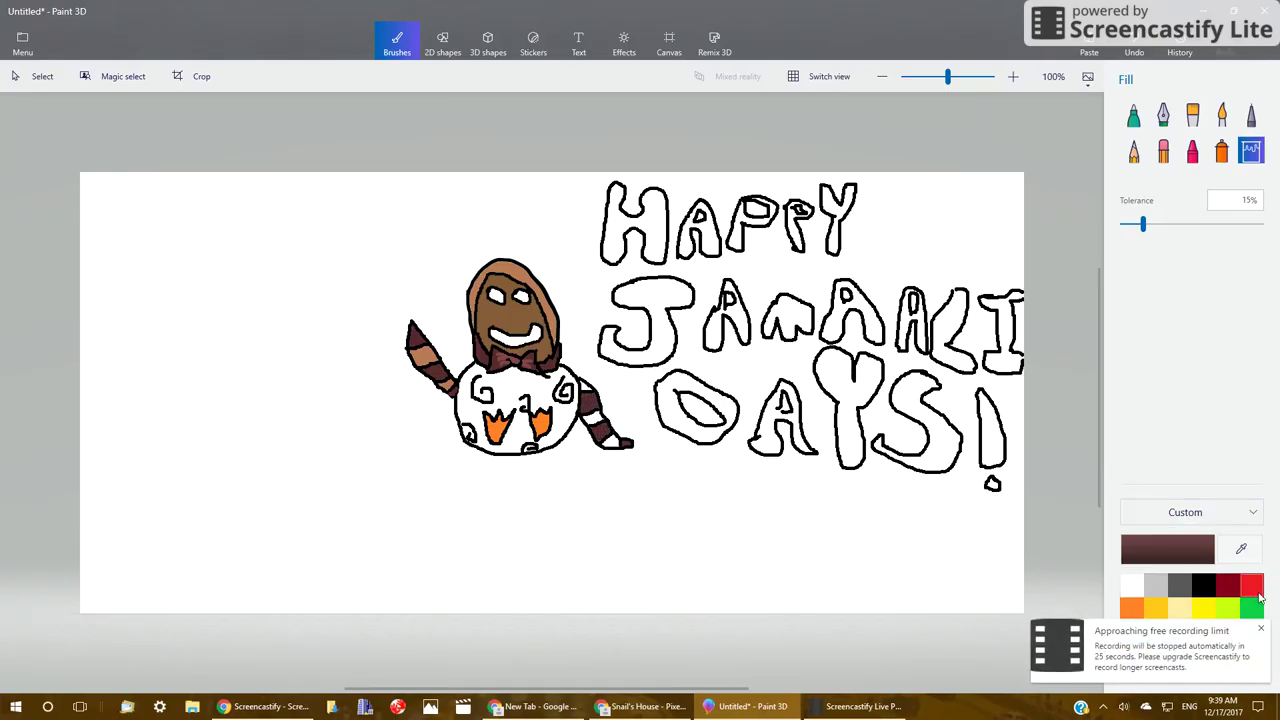
Fill the remaining white bands of the lowered arm with medium brown.
{"action": "left_click", "coordinate": [1261, 627]}
{"action": "left_click", "coordinate": [1249, 663]}
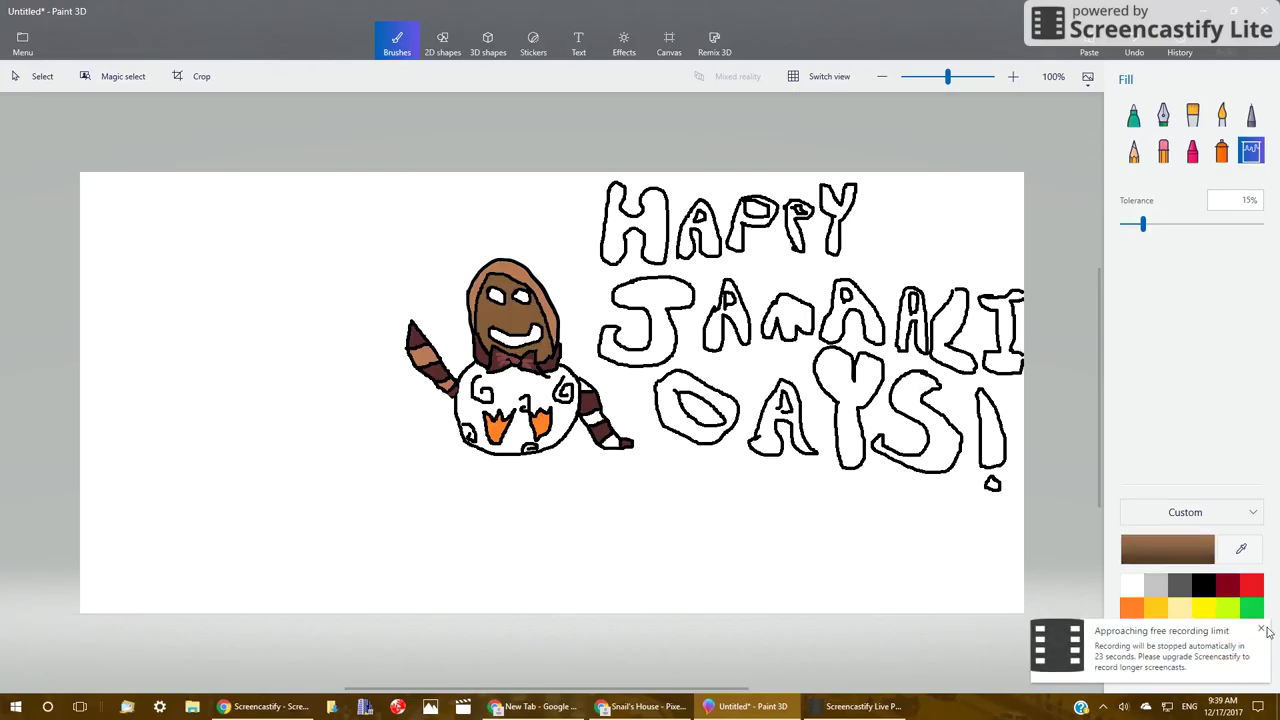
{"action": "left_click", "coordinate": [1262, 629]}
{"action": "left_click", "coordinate": [592, 417]}
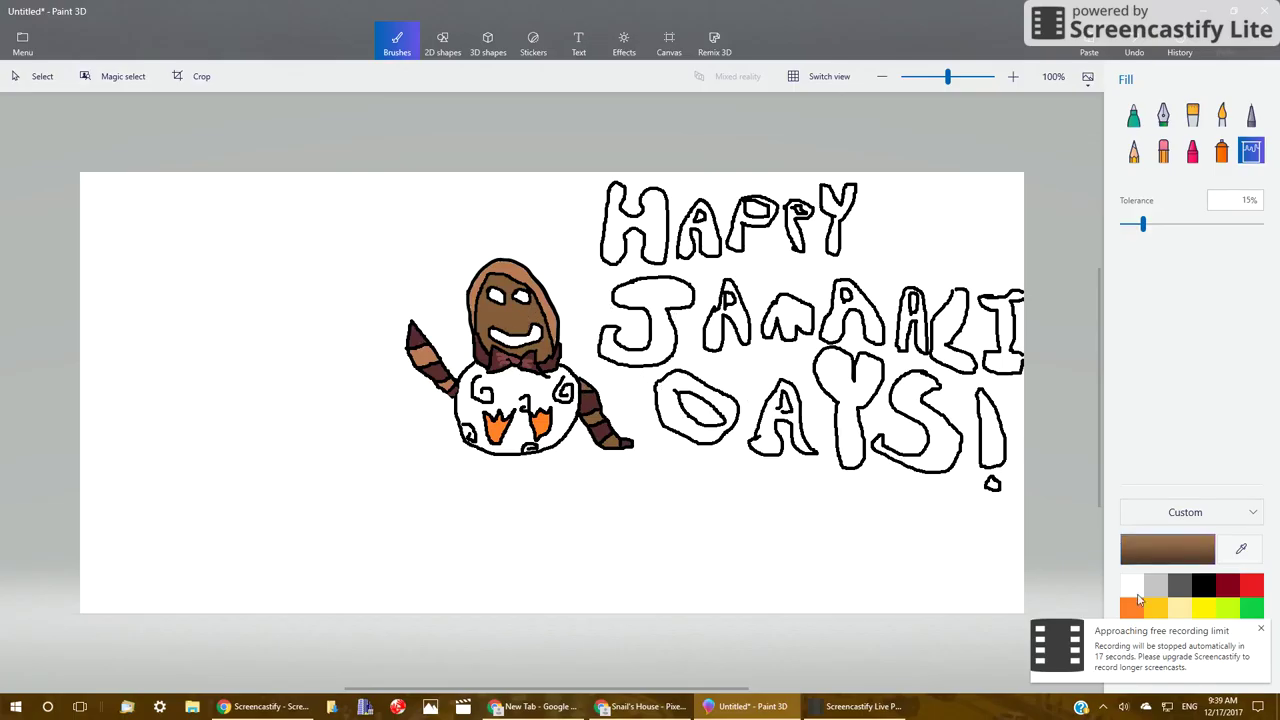
Draw "BYE" in brown outlined letters below the character and add a "D" after it with the Pixel pen.
{"action": "left_click", "coordinate": [1251, 117]}
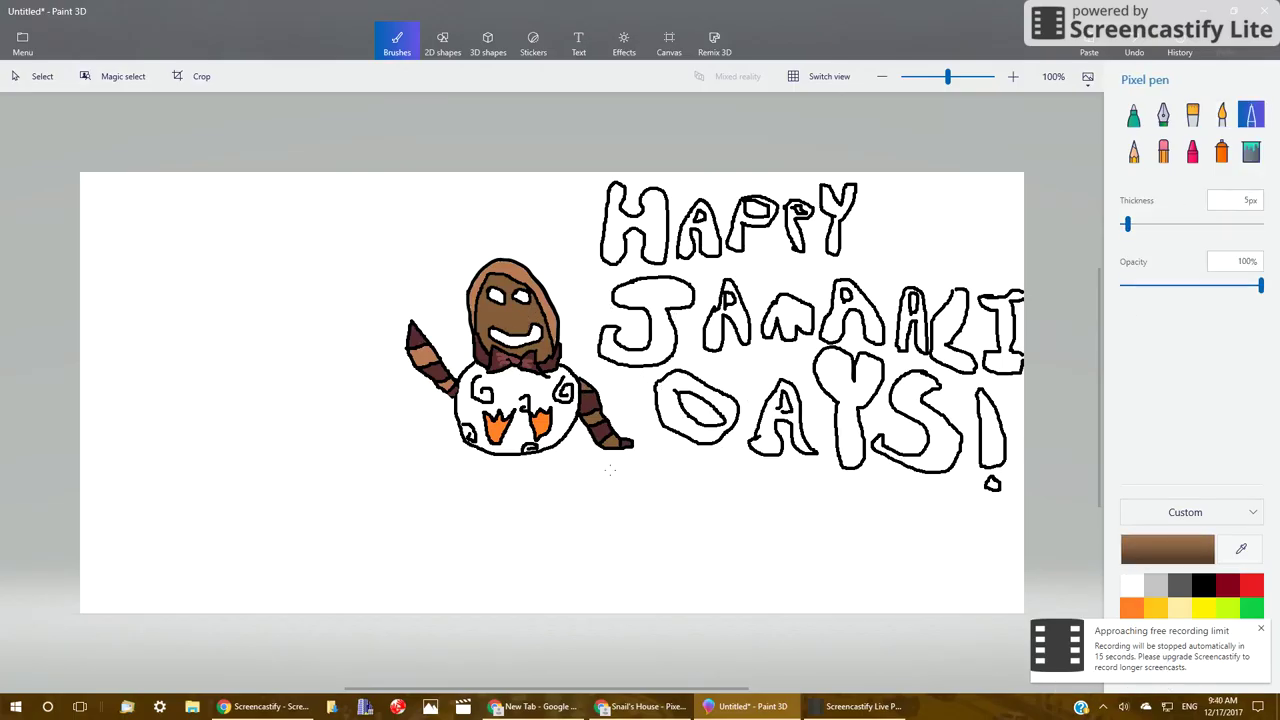
{"action": "mouse_move", "coordinate": [543, 467]}
{"action": "left_mouse_down"}
{"action": "mouse_move", "coordinate": [530, 545]}
{"action": "mouse_move", "coordinate": [572, 532]}
{"action": "mouse_move", "coordinate": [600, 494]}
{"action": "mouse_move", "coordinate": [555, 462]}
{"action": "mouse_move", "coordinate": [556, 506]}
{"action": "mouse_move", "coordinate": [553, 480]}
{"action": "left_mouse_up"}
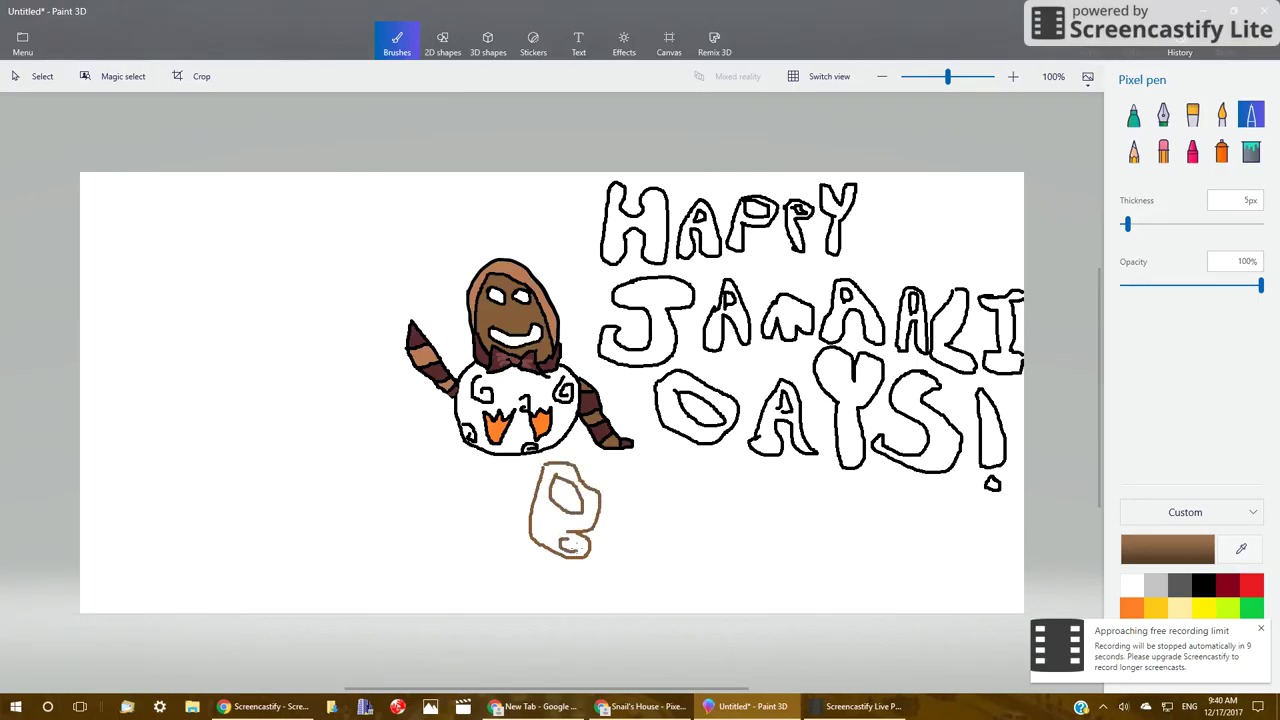
{"action": "left_click_drag", "start_coordinate": [570, 536], "coordinate": [576, 552]}
{"action": "mouse_move", "coordinate": [648, 497]}
{"action": "left_mouse_down"}
{"action": "mouse_move", "coordinate": [673, 503]}
{"action": "mouse_move", "coordinate": [690, 464]}
{"action": "mouse_move", "coordinate": [648, 505]}
{"action": "left_mouse_up"}
{"action": "mouse_move", "coordinate": [773, 510]}
{"action": "left_mouse_down"}
{"action": "mouse_move", "coordinate": [702, 575]}
{"action": "mouse_move", "coordinate": [761, 579]}
{"action": "mouse_move", "coordinate": [727, 559]}
{"action": "mouse_move", "coordinate": [725, 548]}
{"action": "mouse_move", "coordinate": [757, 554]}
{"action": "mouse_move", "coordinate": [767, 539]}
{"action": "mouse_move", "coordinate": [731, 522]}
{"action": "mouse_move", "coordinate": [742, 517]}
{"action": "mouse_move", "coordinate": [809, 507]}
{"action": "mouse_move", "coordinate": [805, 549]}
{"action": "mouse_move", "coordinate": [841, 520]}
{"action": "mouse_move", "coordinate": [798, 472]}
{"action": "left_mouse_up"}
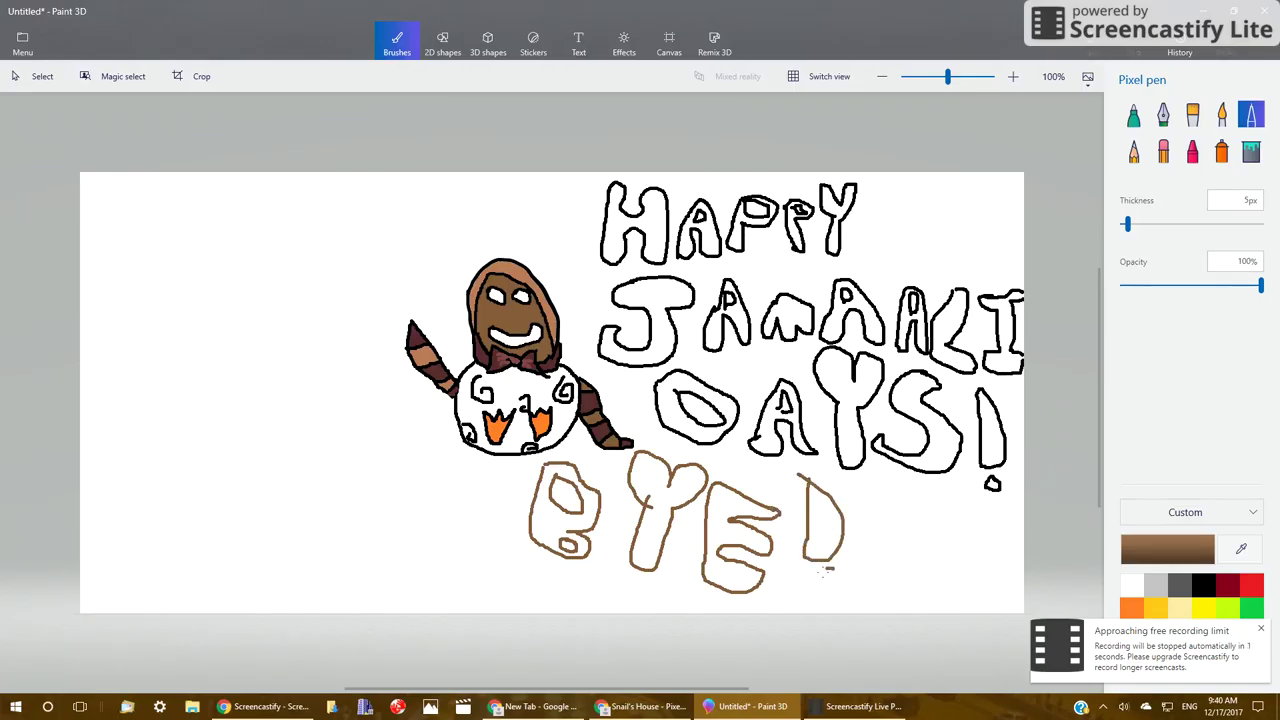